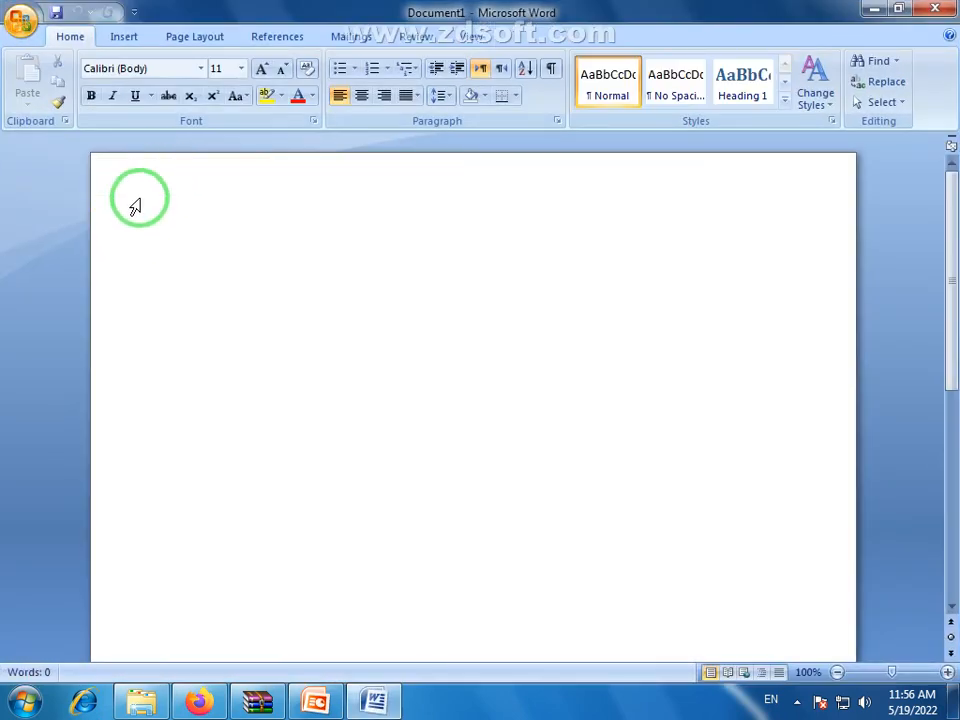
Step: Fill the blank document with ten paragraphs of sample text using the formula =rand(10,10)
click(126, 37)
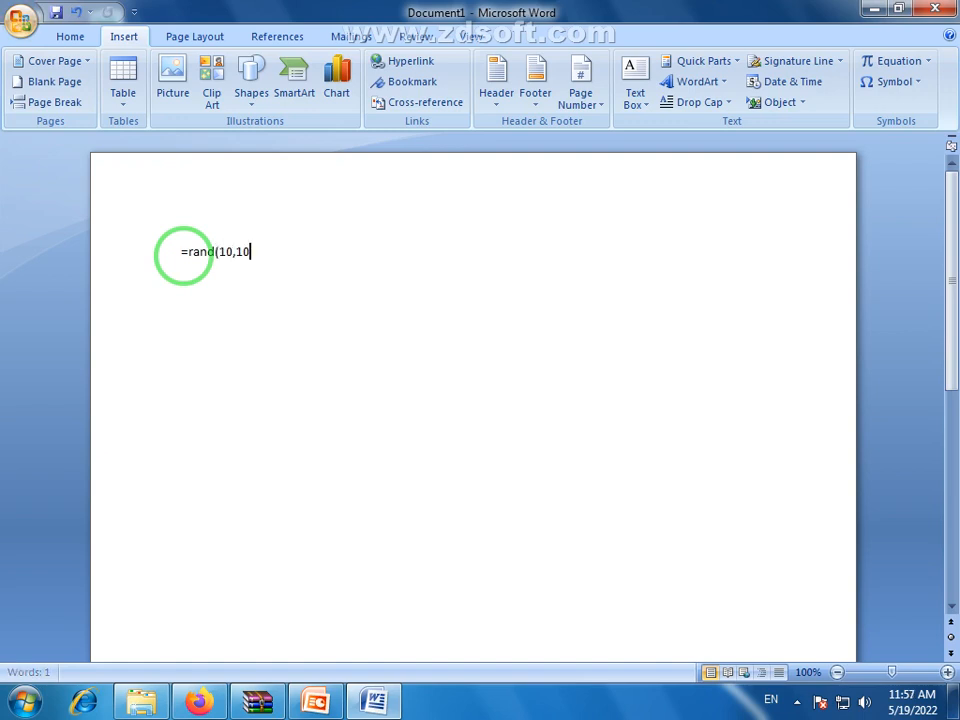
key(Return)
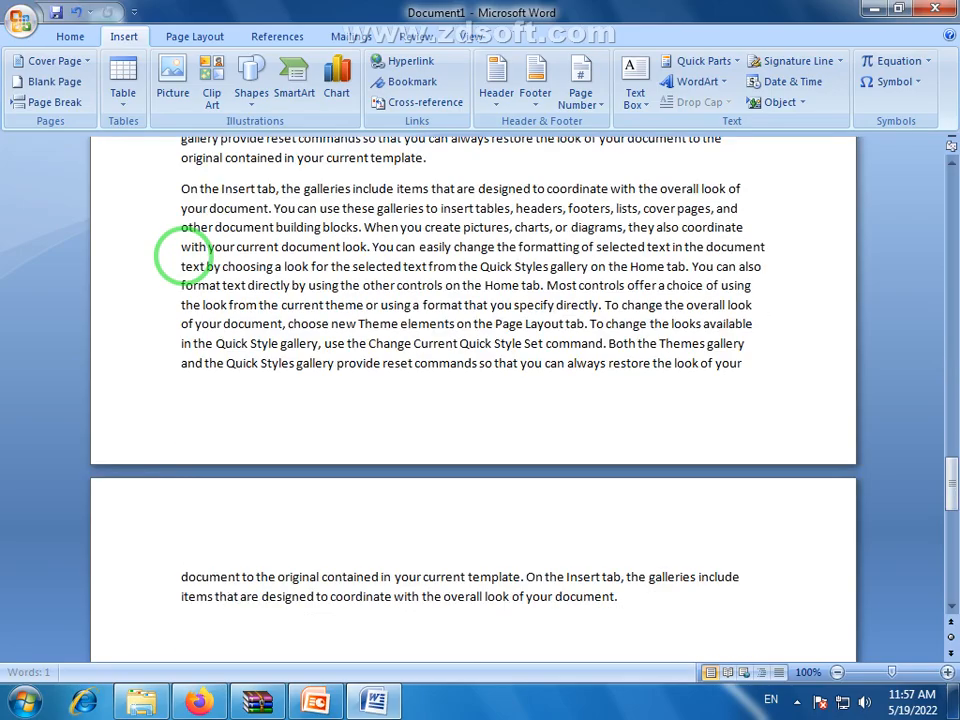
scroll(300, 275, up, 20)
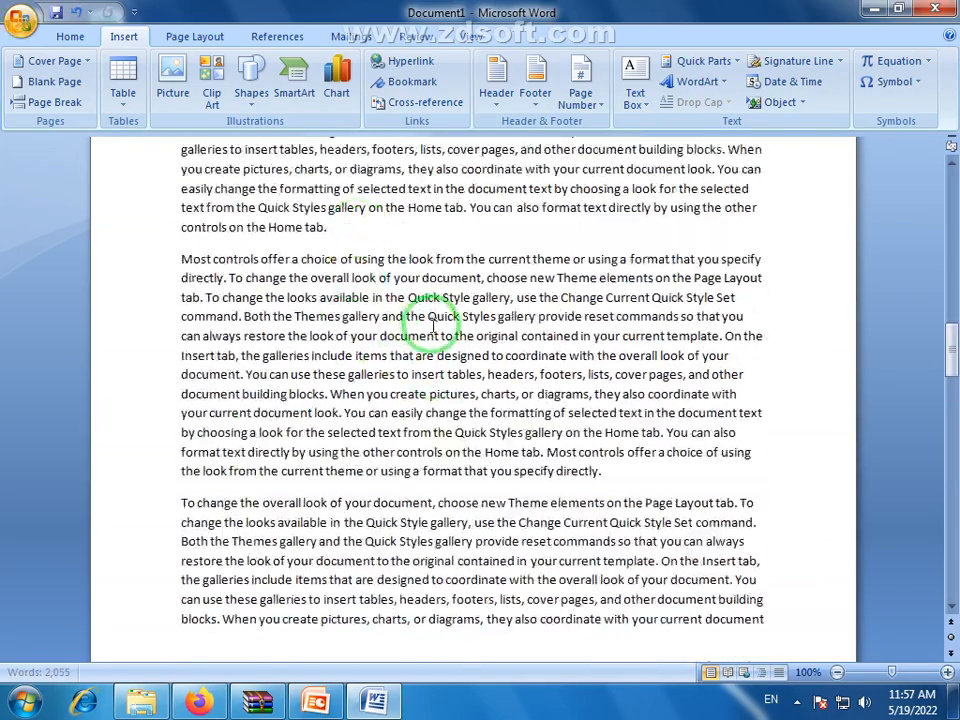
scroll(433, 328, up, 10)
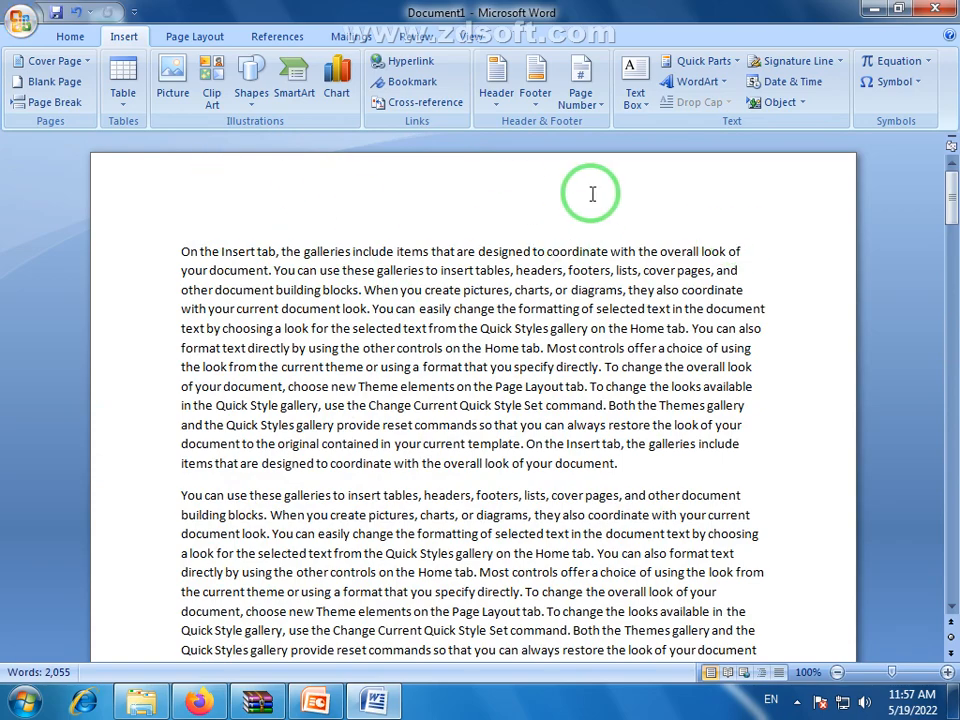
Step: Look through the generated sample paragraphs and the page breaks between them
scroll(536, 225, down, 5)
scroll(533, 245, down, 4)
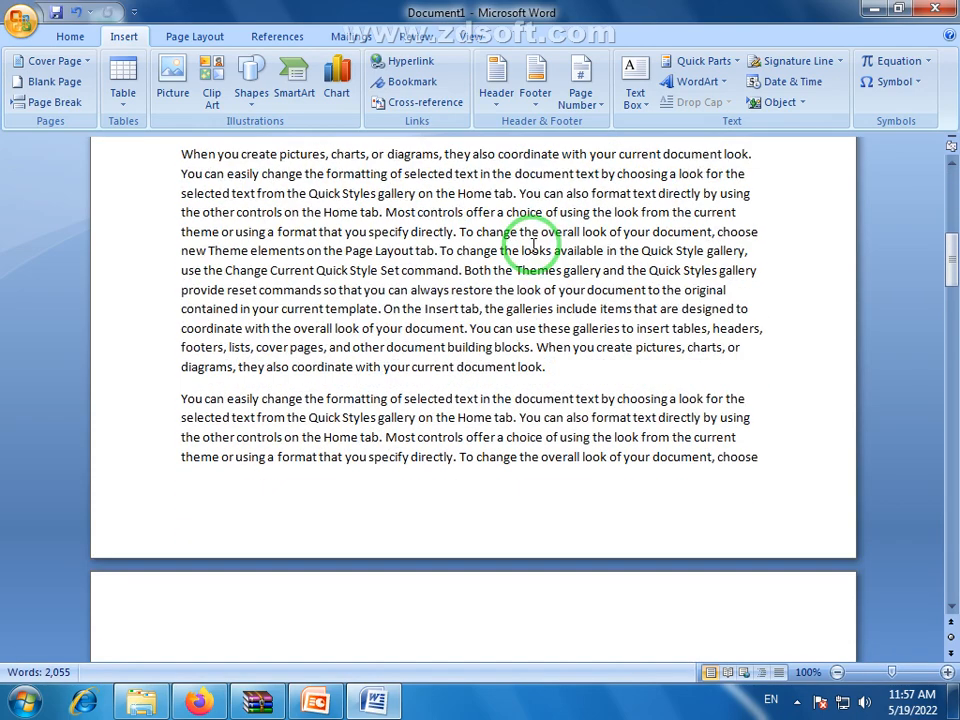
scroll(497, 530, up, 5)
scroll(497, 505, up, 4)
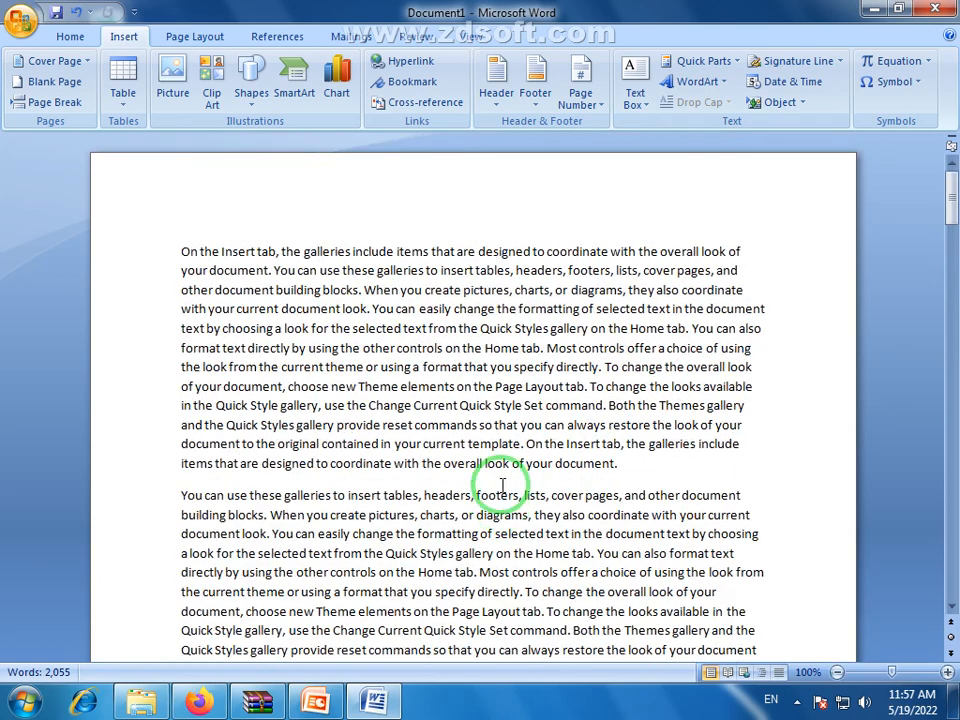
scroll(560, 235, down, 9)
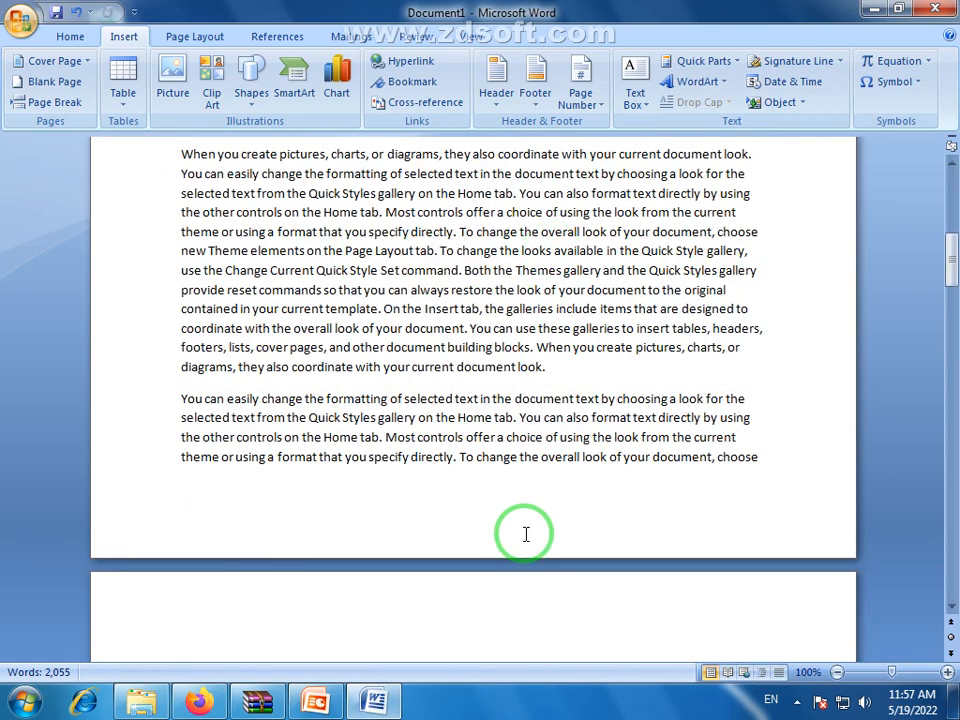
scroll(456, 381, down, 11)
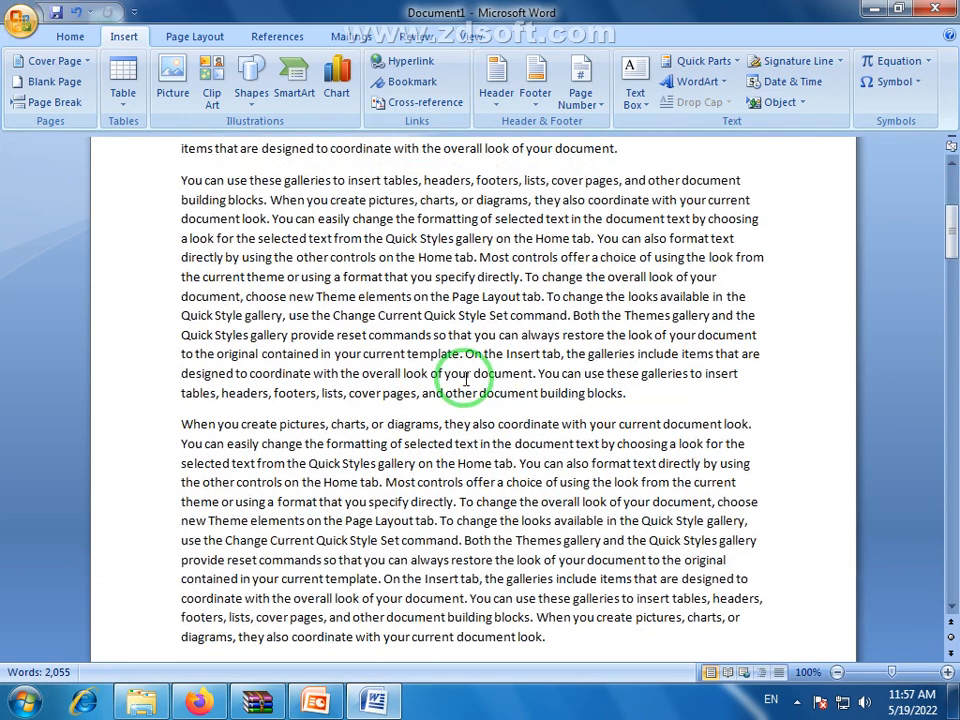
scroll(466, 378, up, 5)
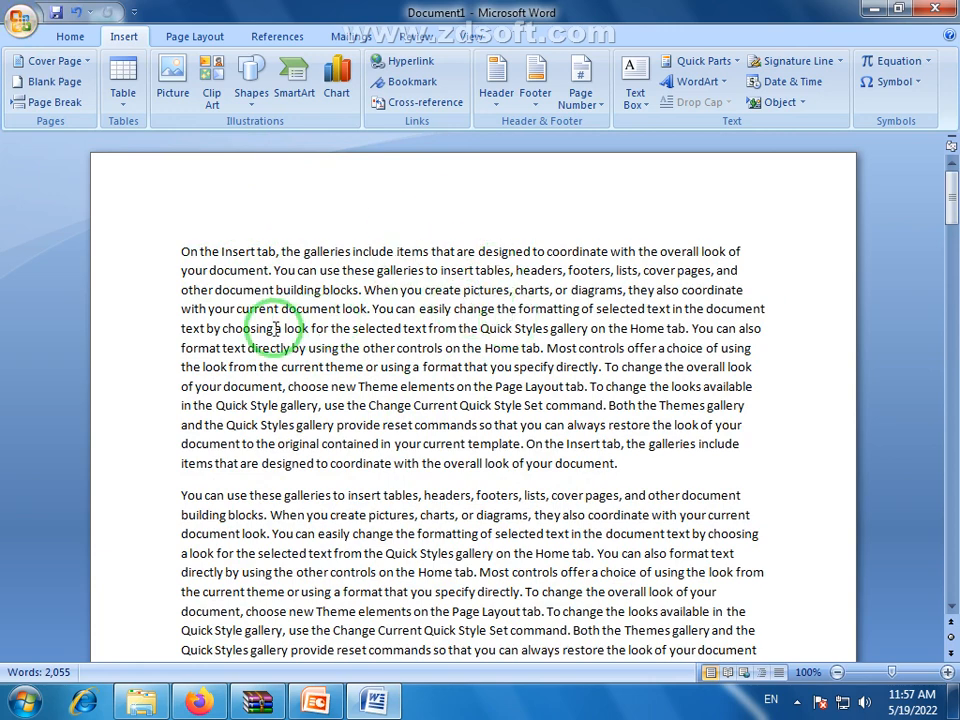
scroll(422, 293, down, 2)
scroll(439, 279, up, 2)
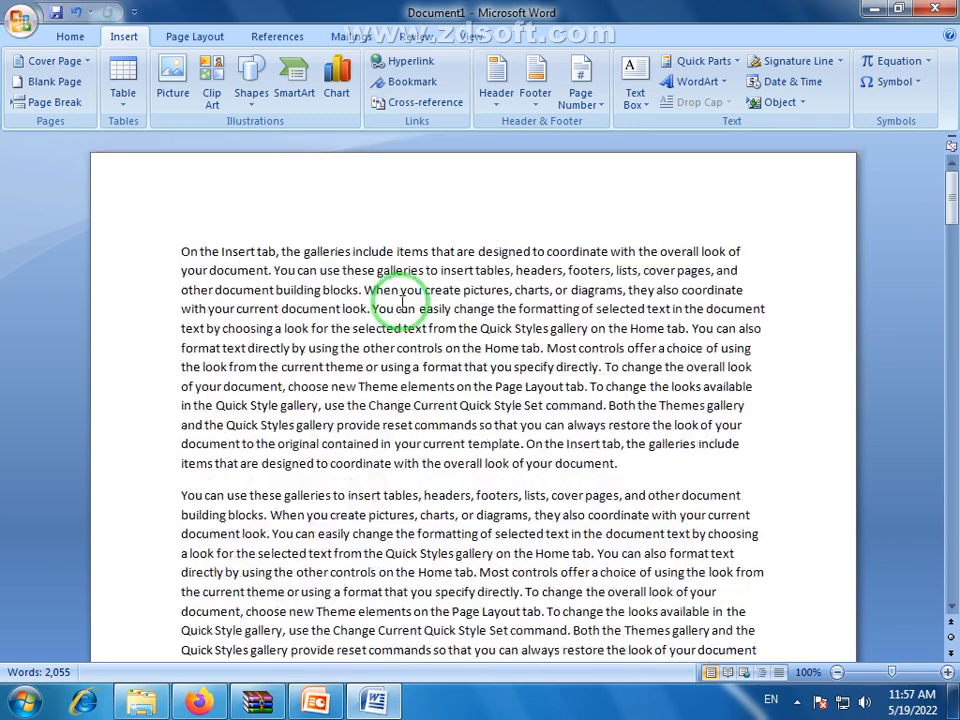
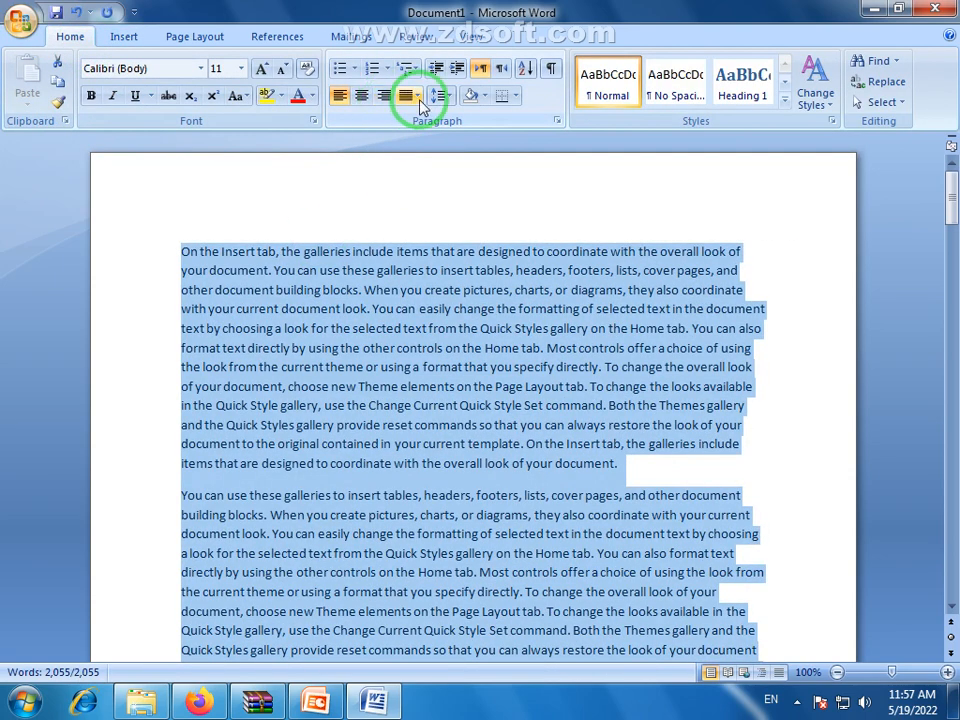
Step: Justify all of the text in the document
click(418, 97)
click(435, 119)
click(510, 313)
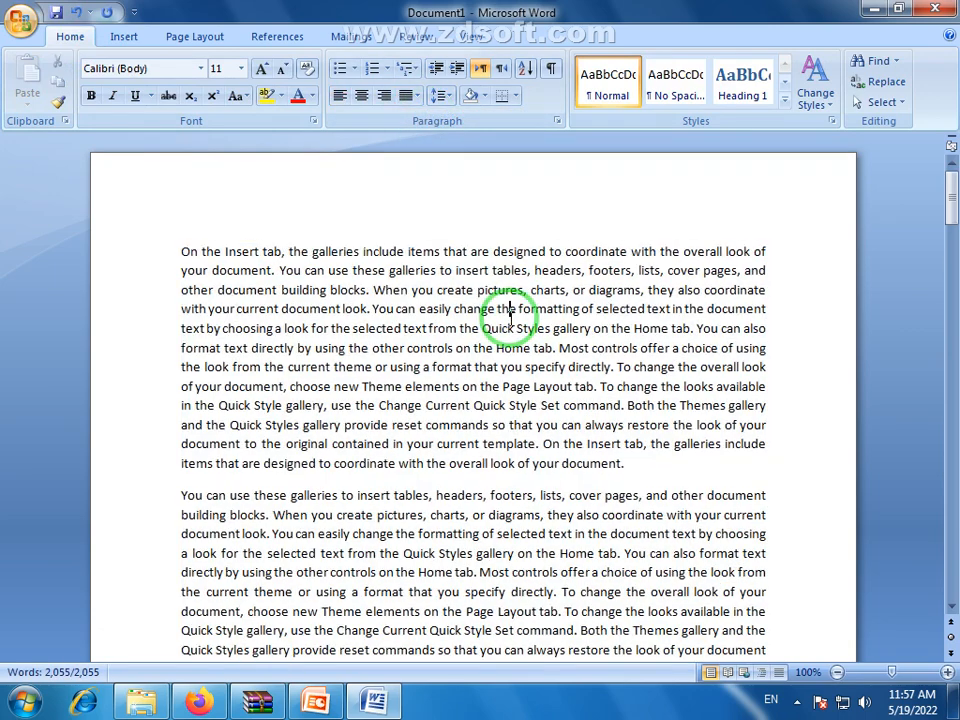
Step: Check the alignment of the paragraphs throughout the document's pages
scroll(418, 321, down, 2)
scroll(418, 321, up, 2)
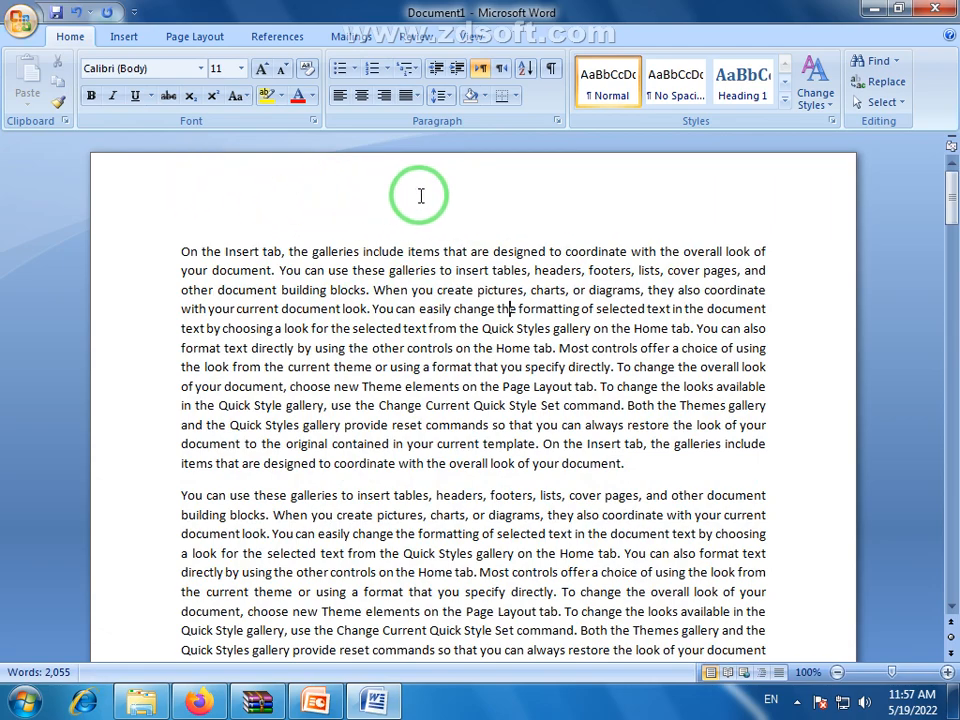
scroll(508, 396, down, 10)
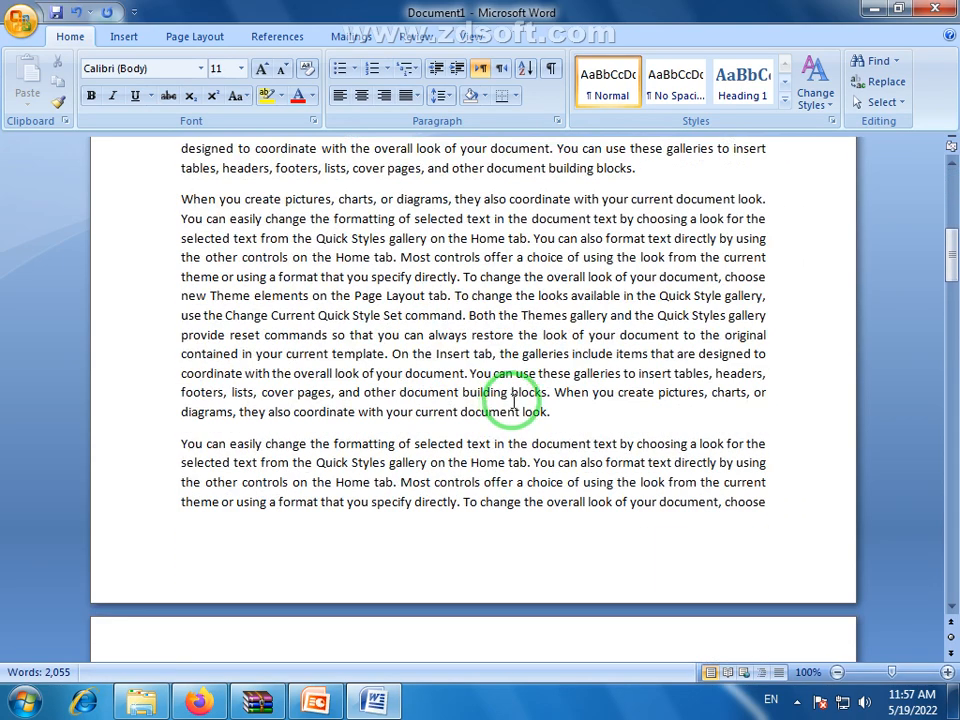
scroll(568, 405, down, 8)
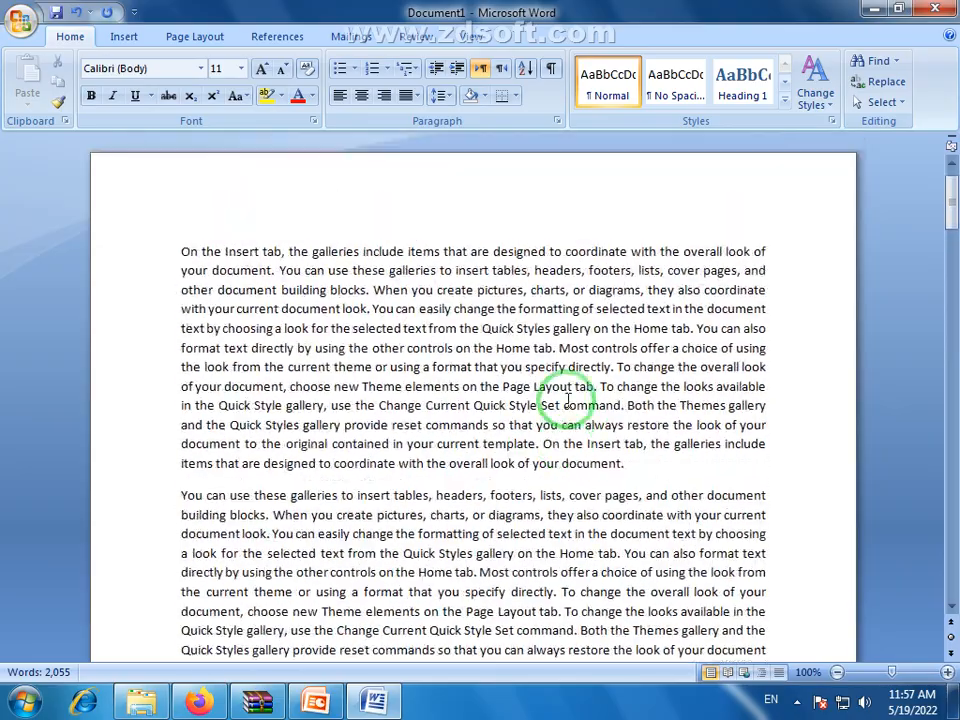
scroll(447, 445, down, 20)
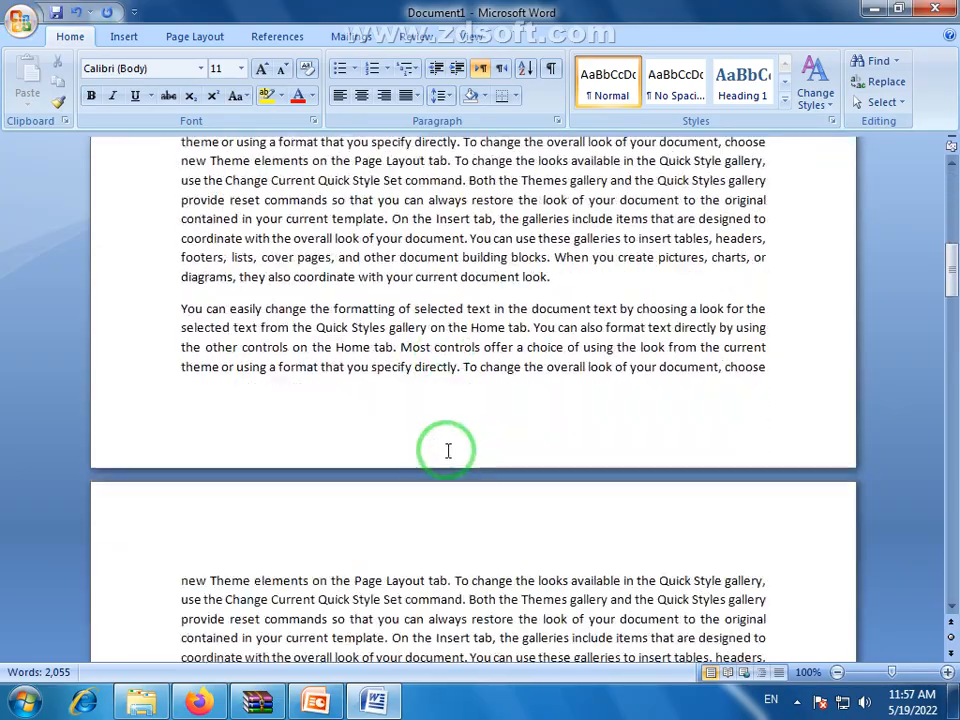
scroll(450, 451, down, 5)
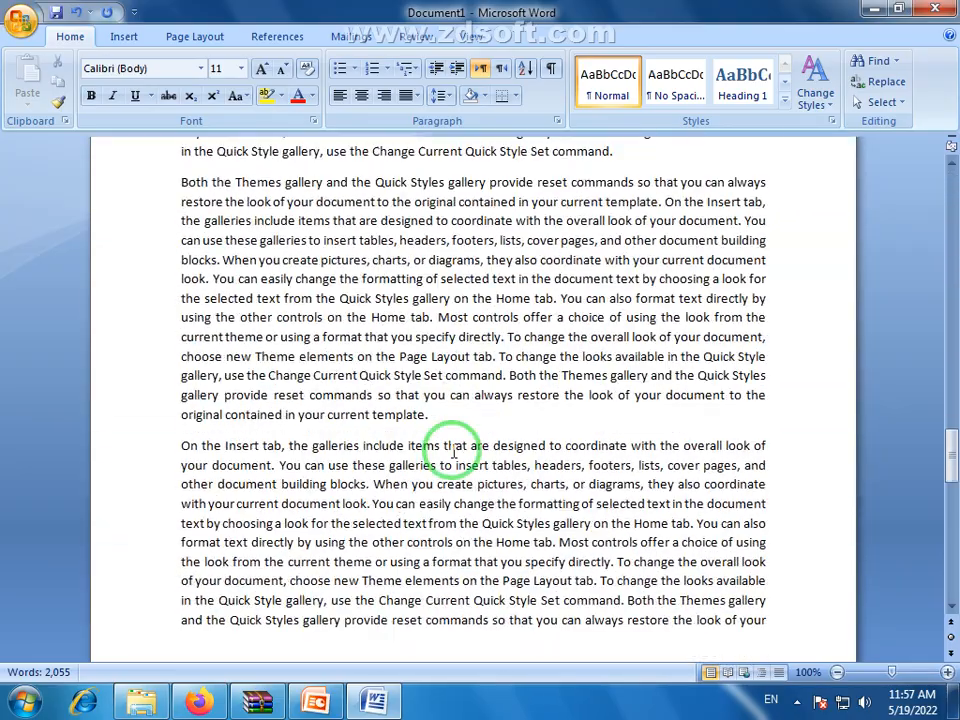
scroll(452, 452, up, 15)
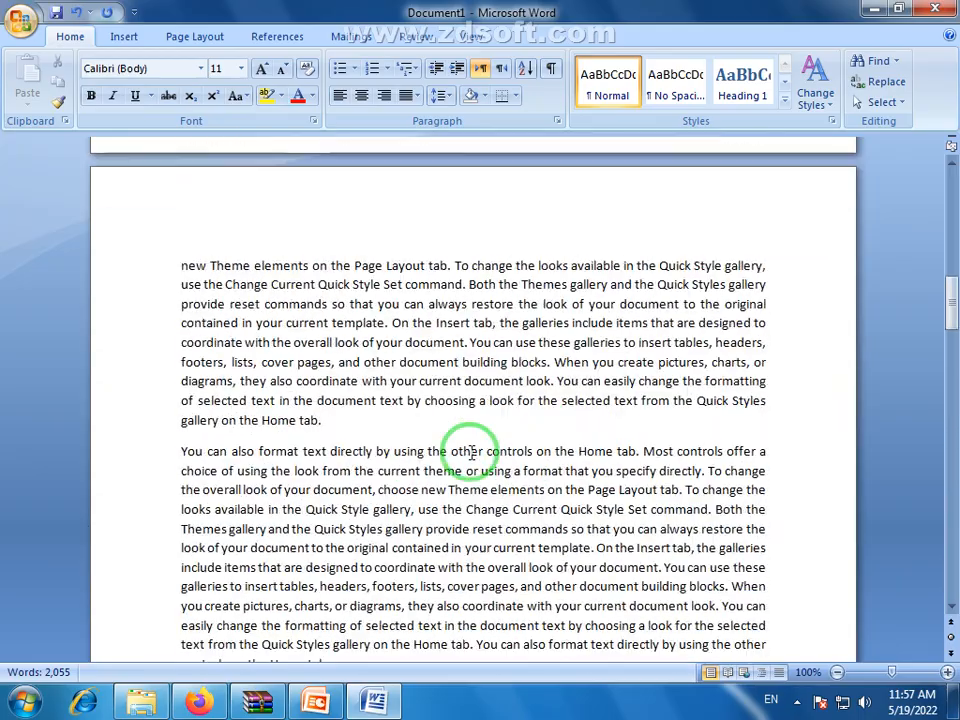
scroll(436, 232, up, 12)
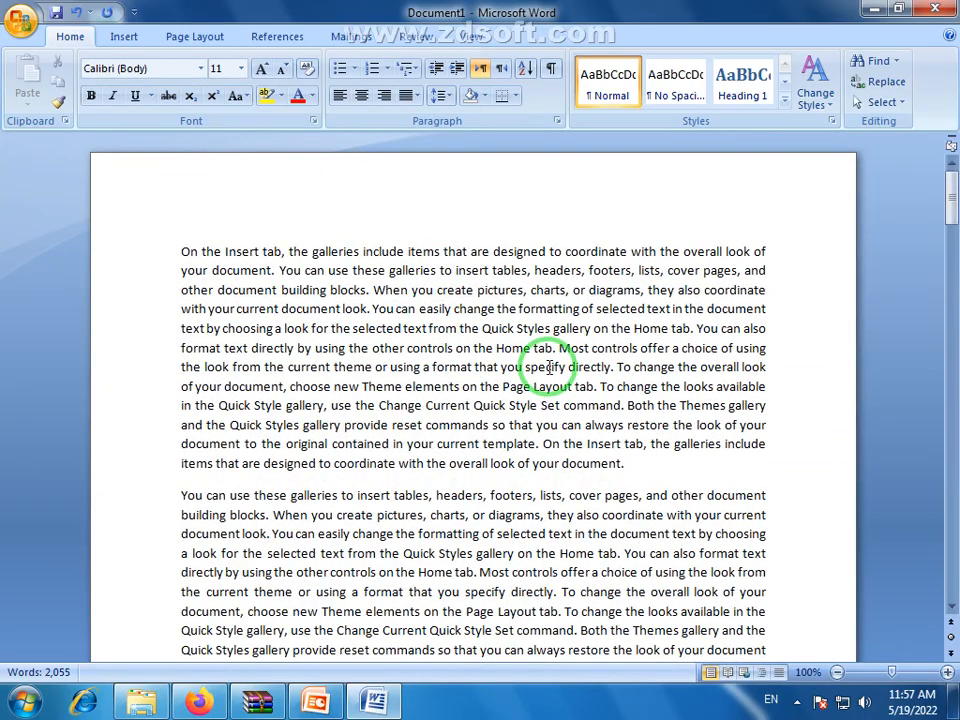
Step: Insert the built-in Mod (Even Page) header into the document
click(124, 40)
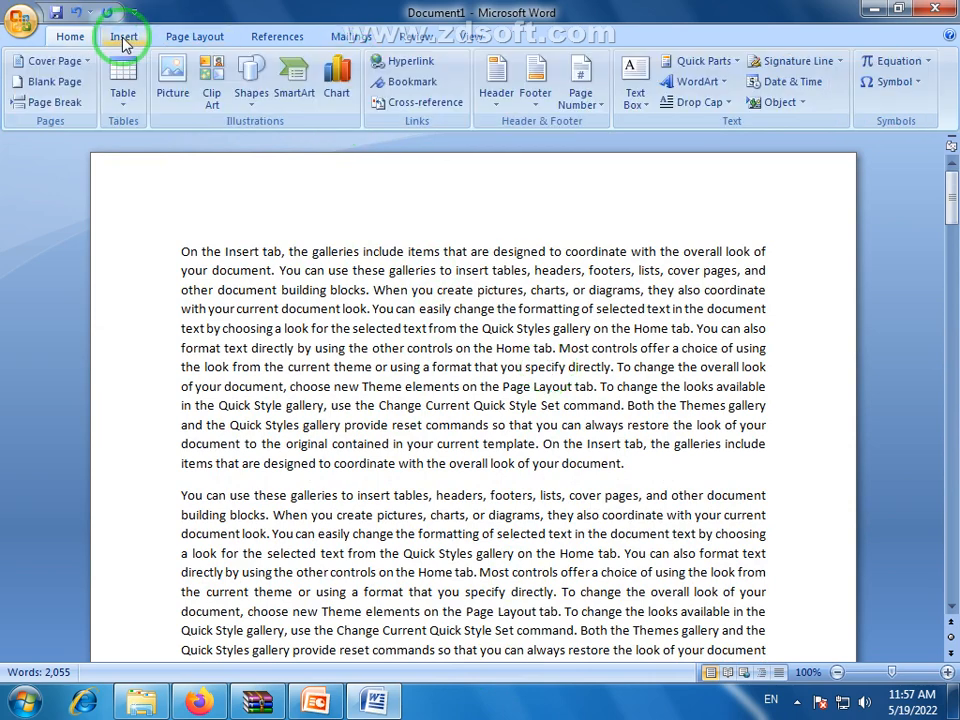
click(497, 118)
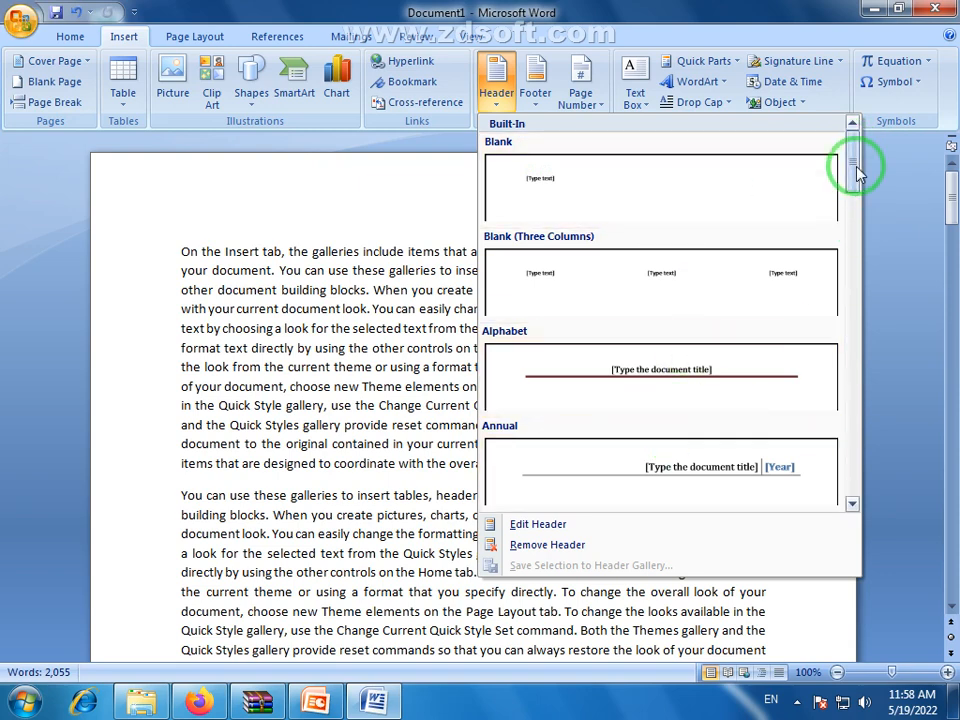
drag(856, 173, 860, 335)
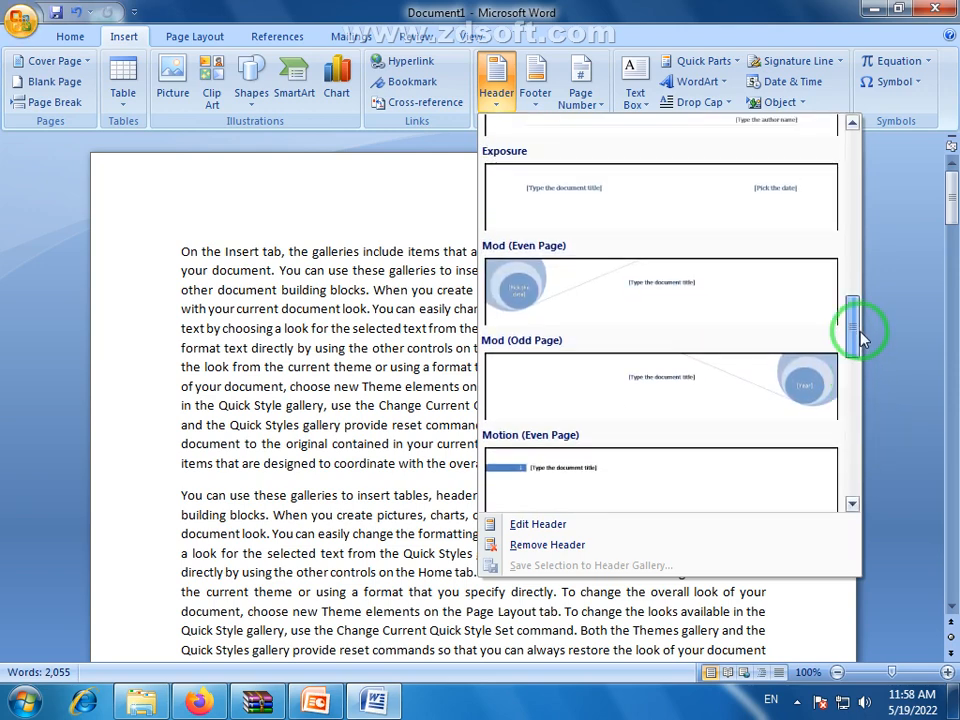
click(585, 277)
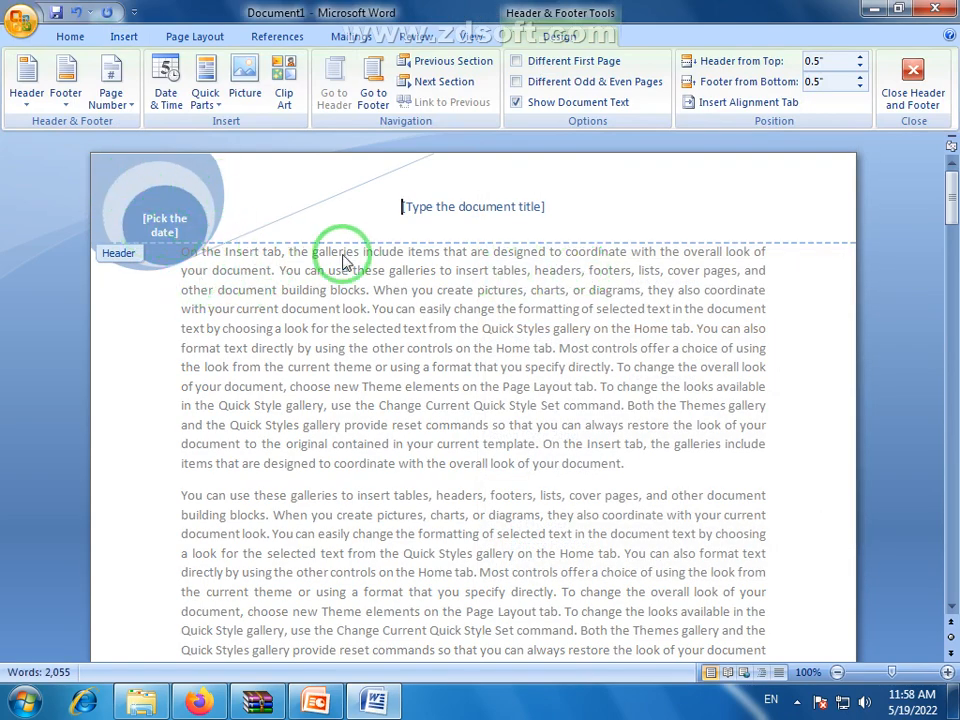
Step: Enter "Prime Computer College" as the document title in the header
click(490, 209)
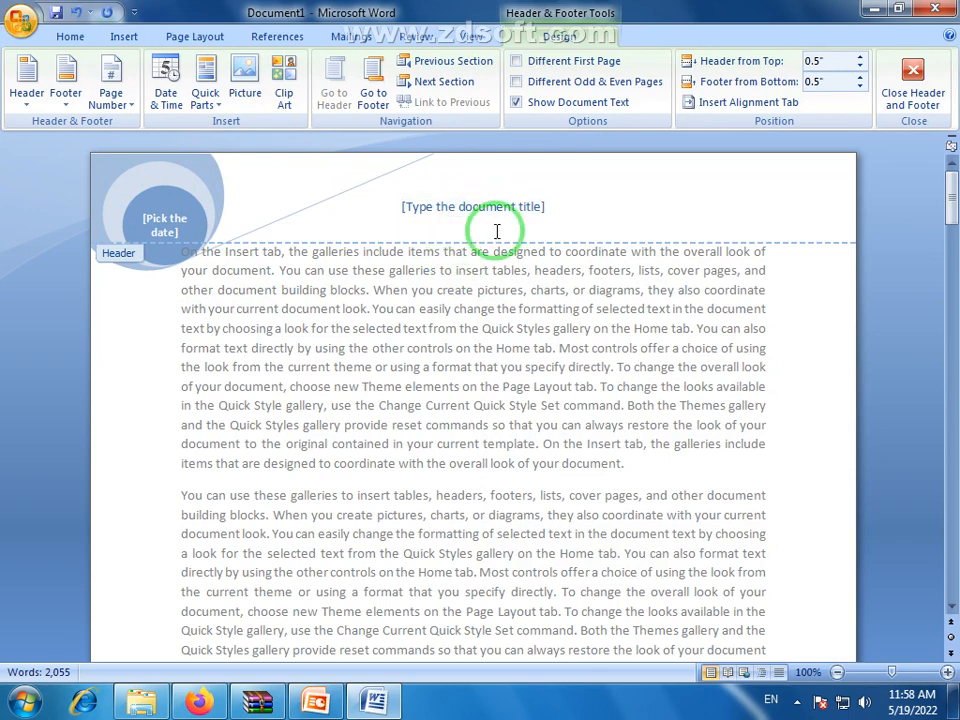
click(494, 209)
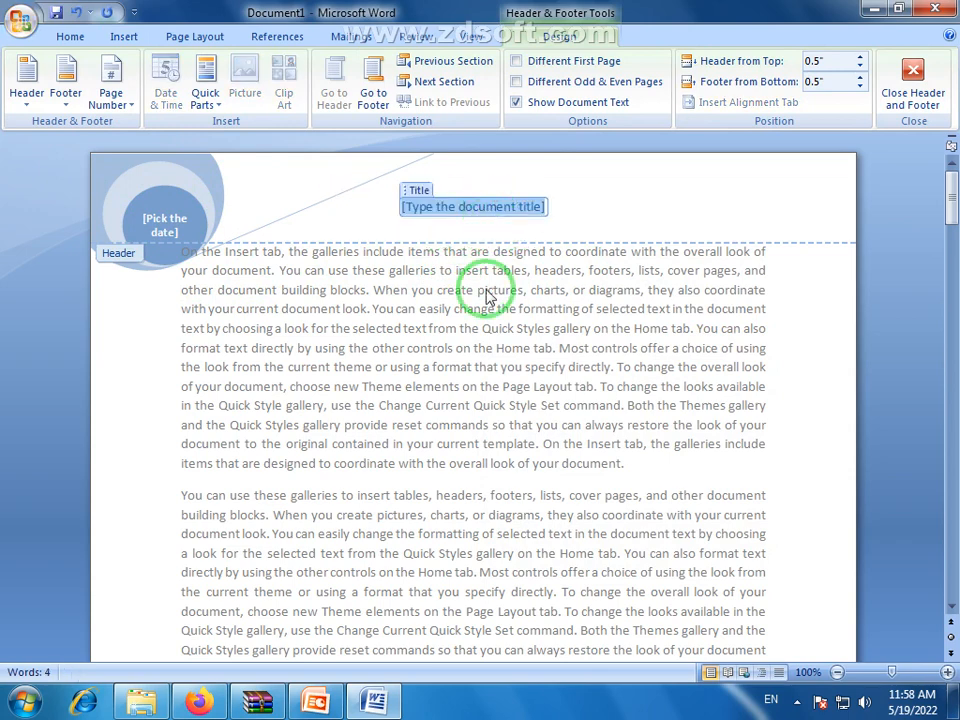
text(Prime Computer College)
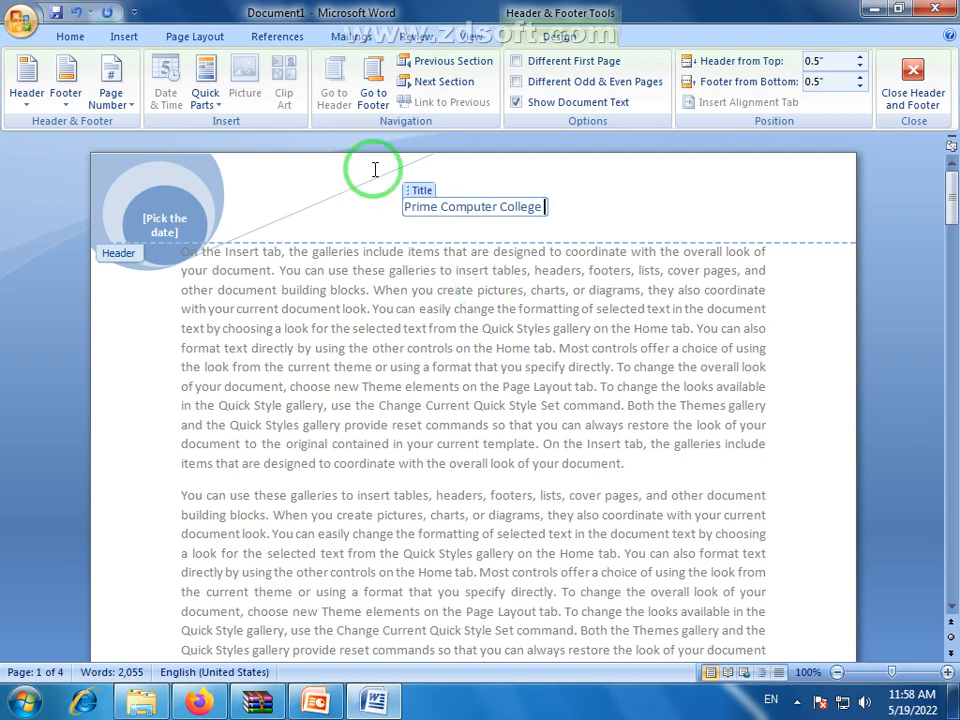
Step: Enlarge the header title "Prime Computer College" to font size 18
triple_click(467, 206)
click(70, 37)
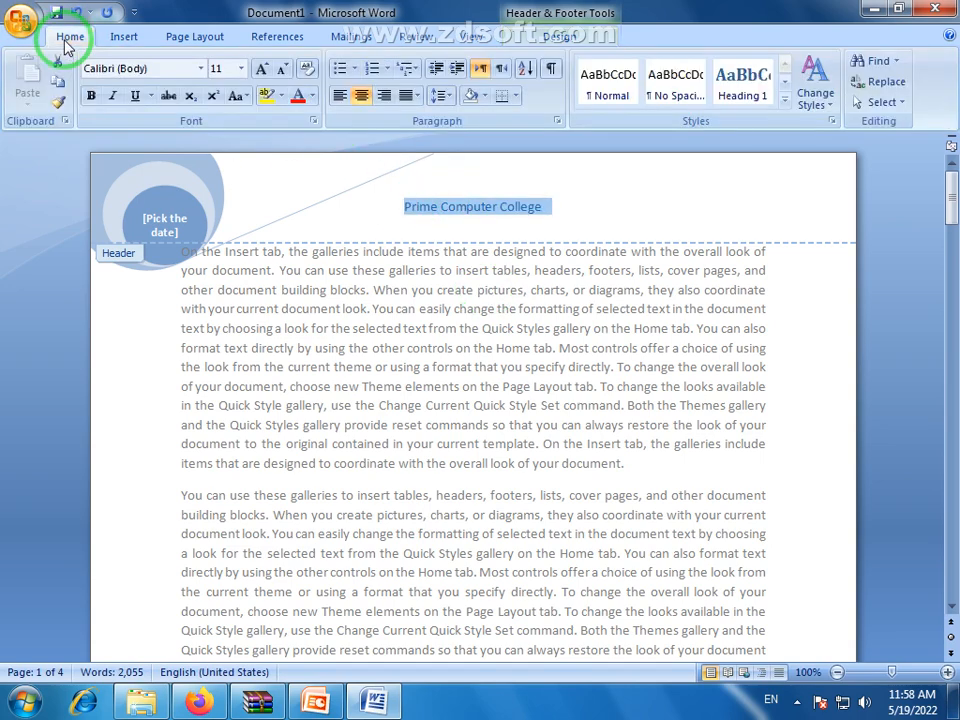
click(261, 68)
click(261, 68)
click(261, 68)
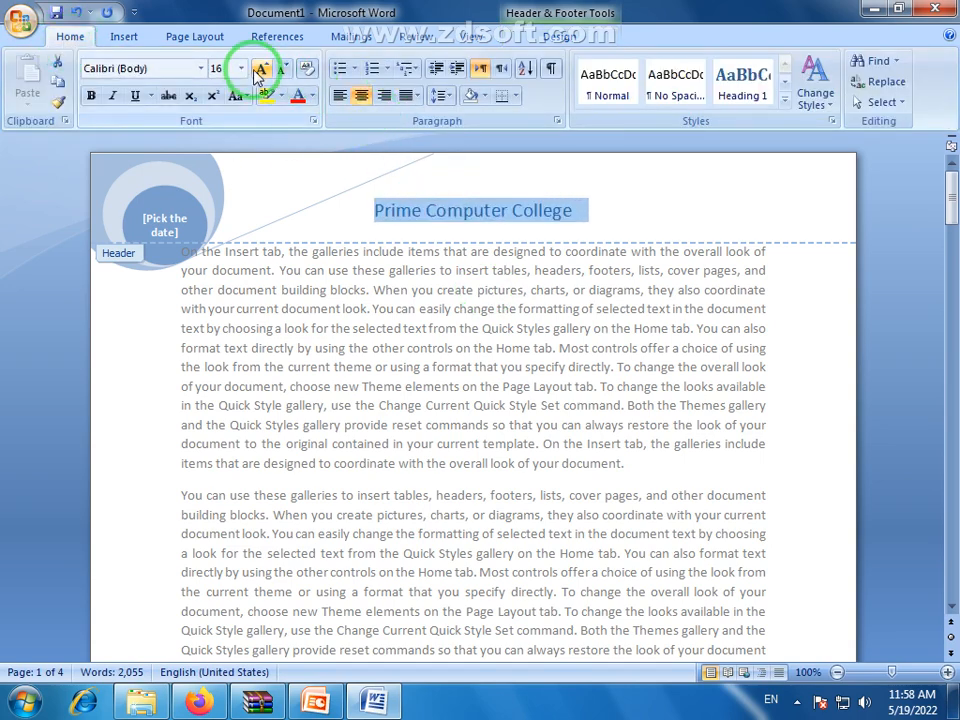
click(261, 68)
click(261, 68)
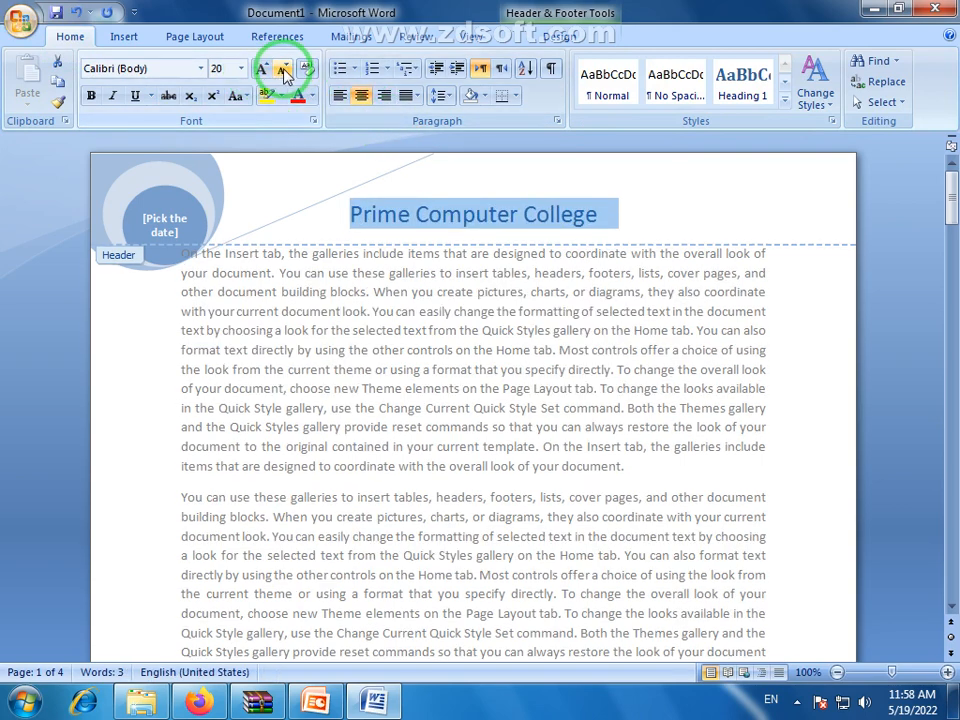
click(283, 68)
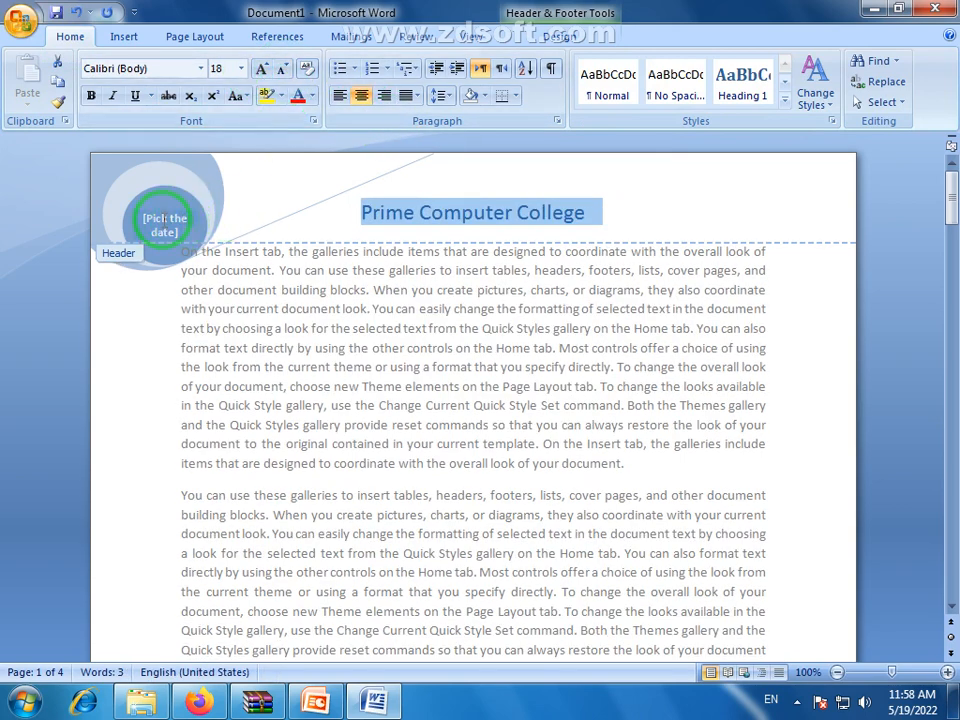
Step: Set the date in the header's circle to May 19, 2022, and check the header on the following page
click(165, 222)
click(194, 236)
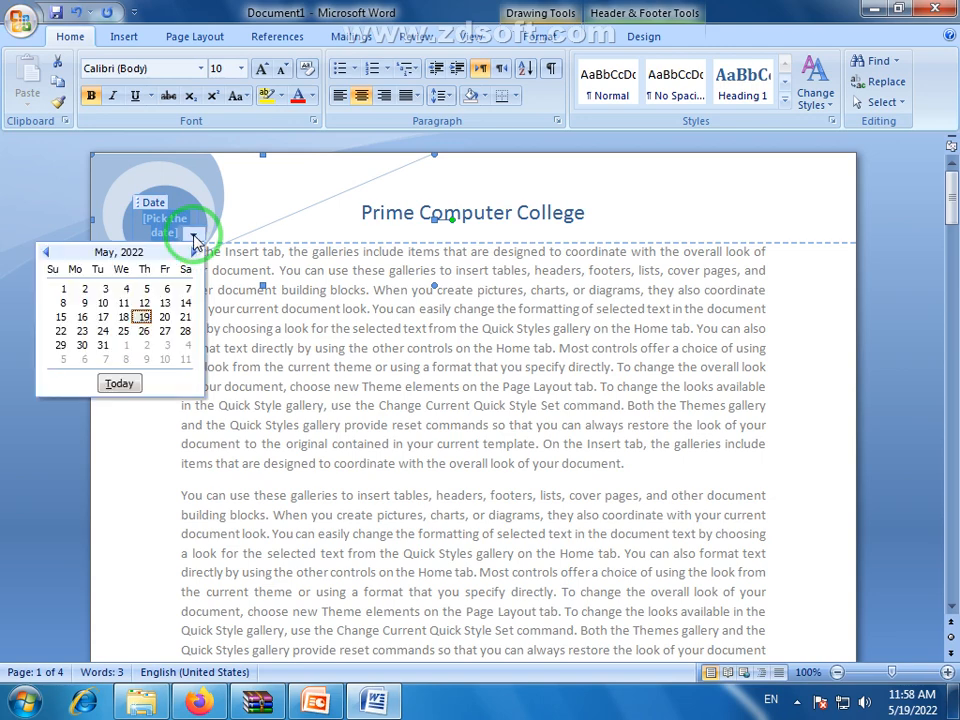
click(144, 318)
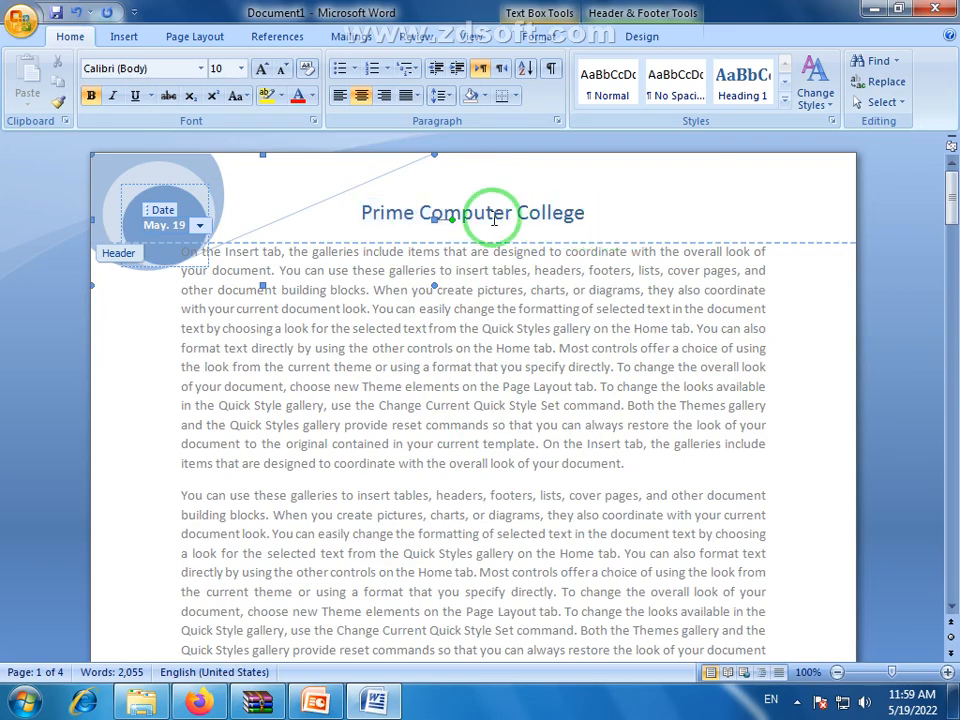
scroll(800, 245, down, 15)
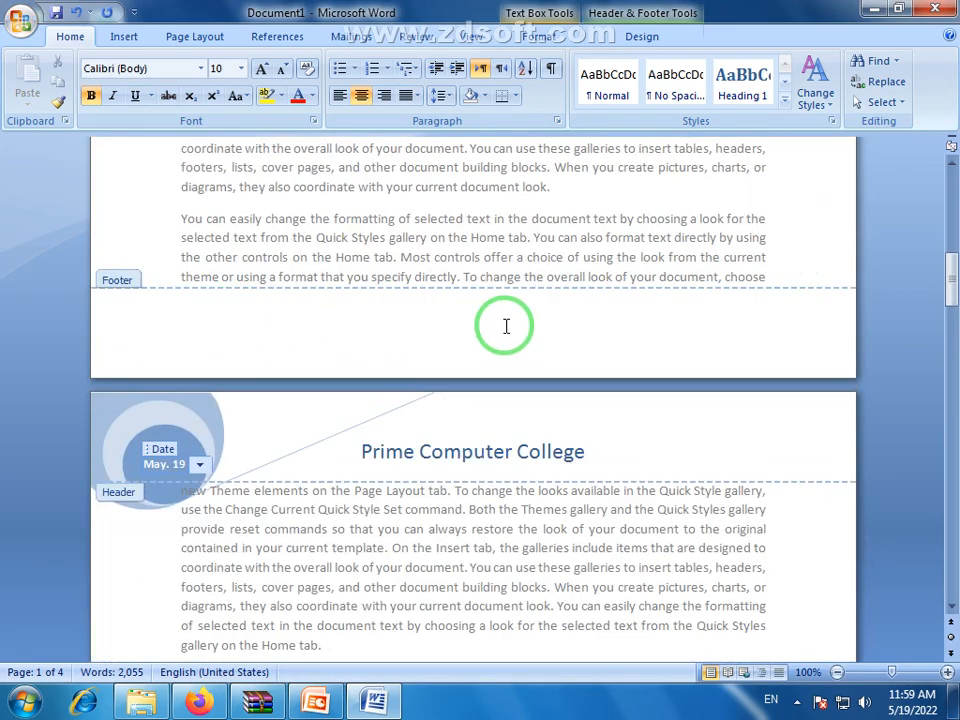
scroll(505, 328, up, 5)
scroll(503, 332, down, 11)
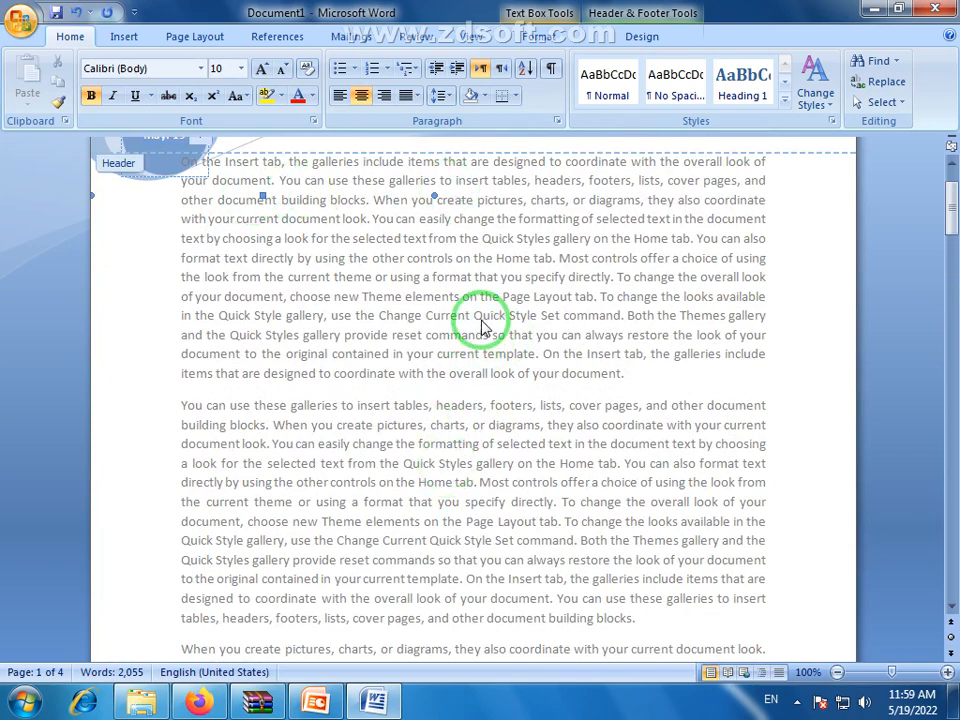
scroll(538, 390, up, 2)
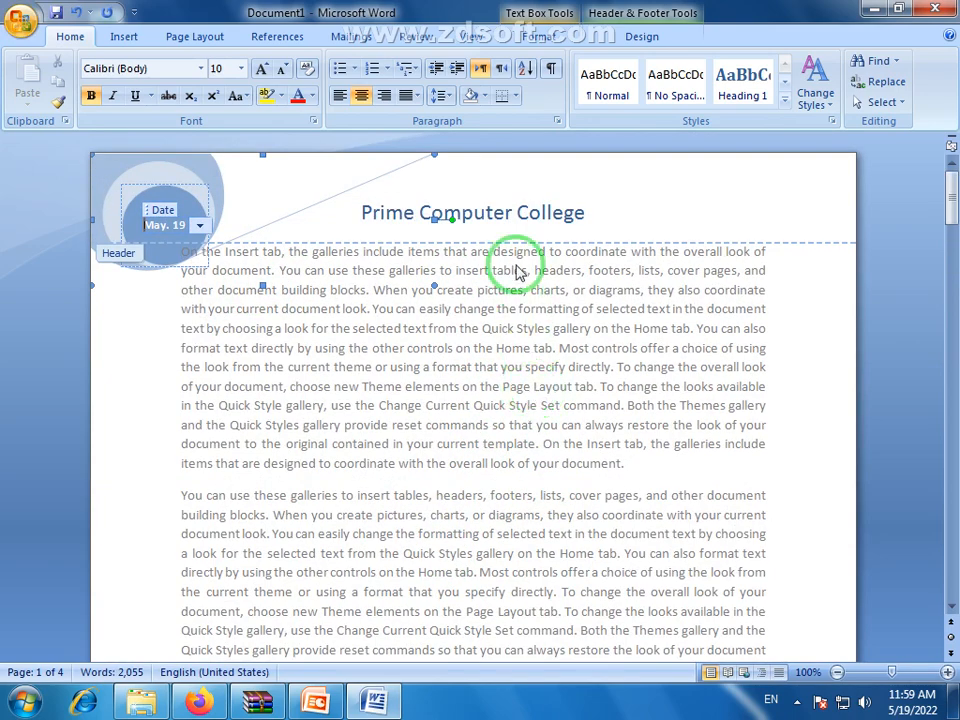
Step: Check the bottom of the first page, and leave header editing to return to the body text
scroll(508, 521, down, 9)
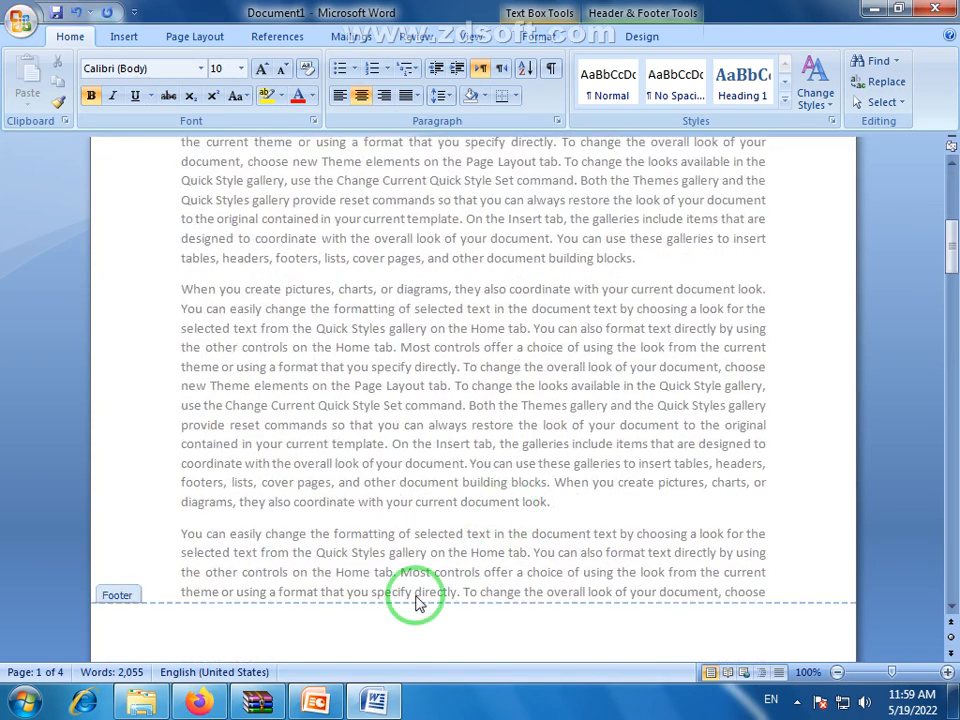
scroll(505, 430, up, 10)
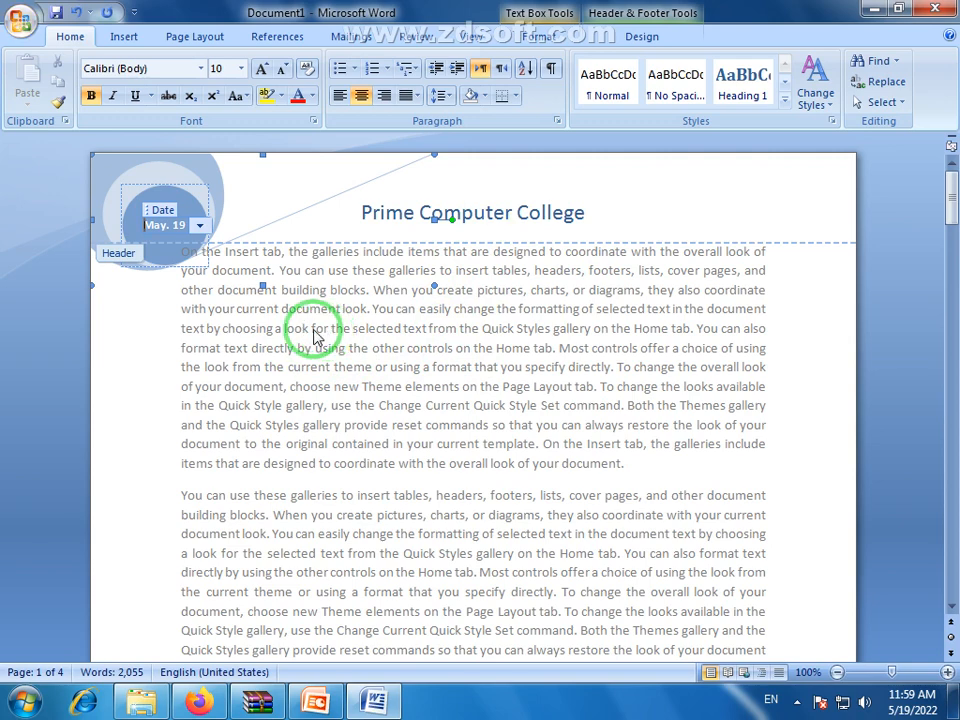
double_click(388, 345)
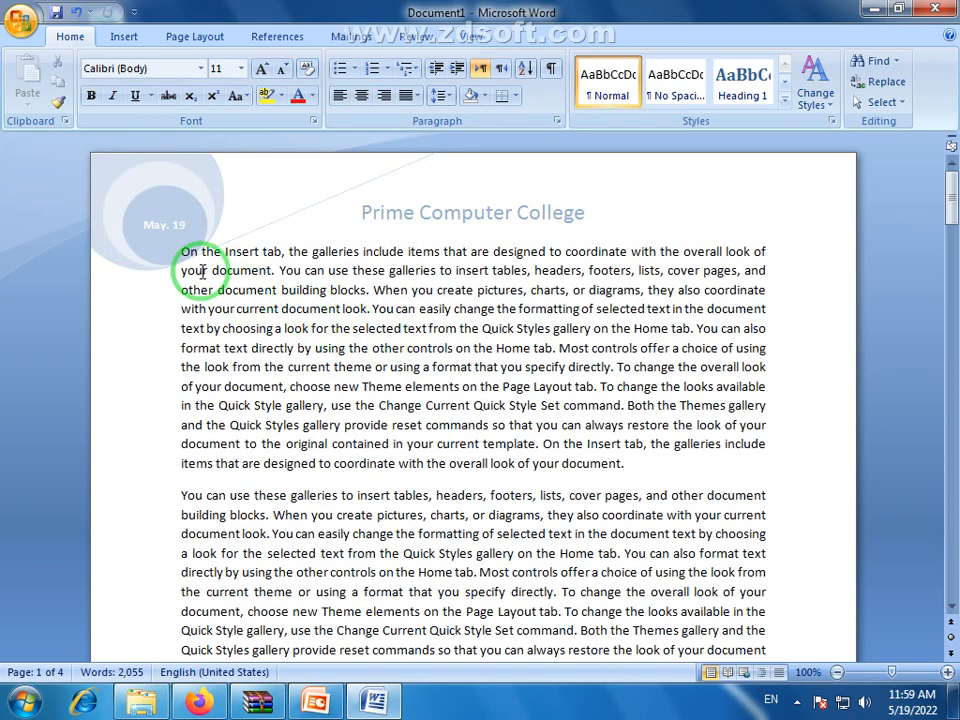
Step: Switch back and forth between header editing and the body text to compare them, finishing in the first body paragraph
drag(182, 270, 634, 463)
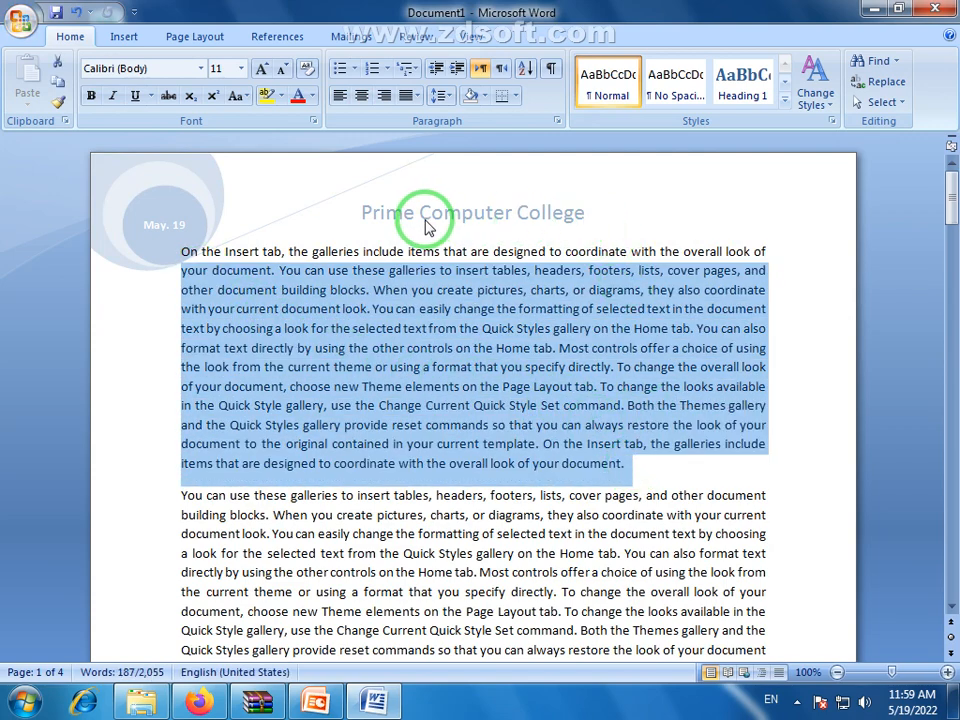
double_click(579, 197)
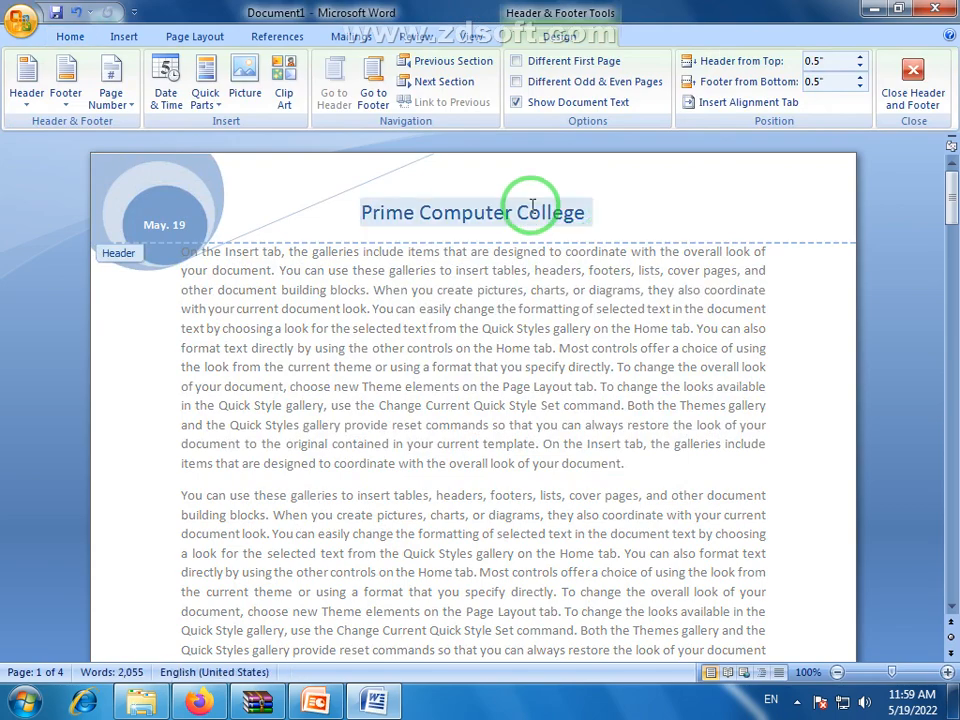
double_click(671, 404)
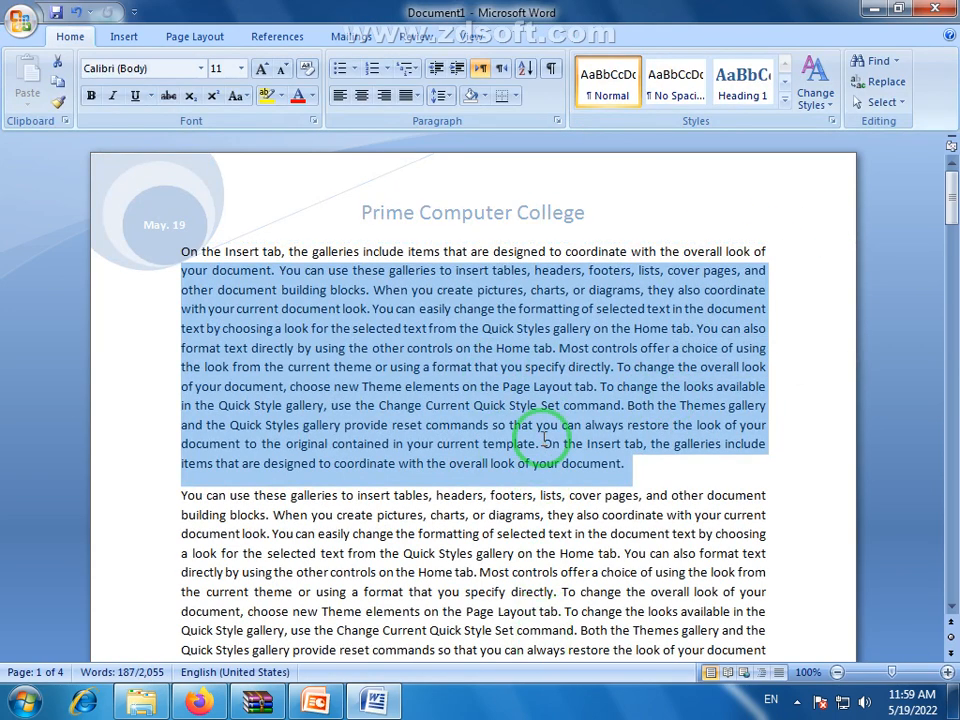
click(545, 440)
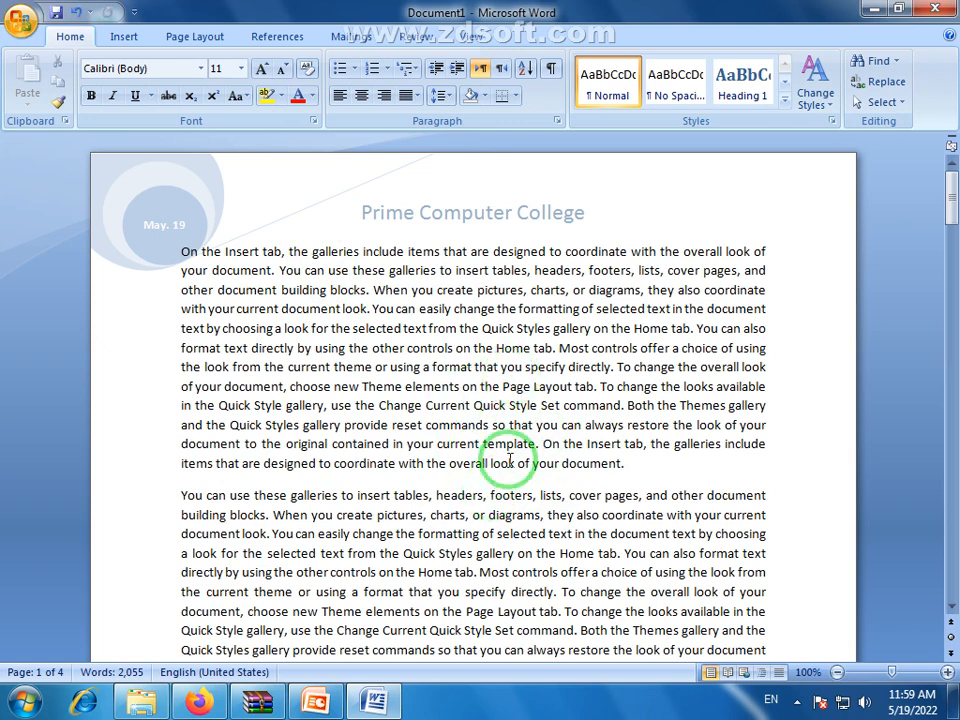
double_click(636, 199)
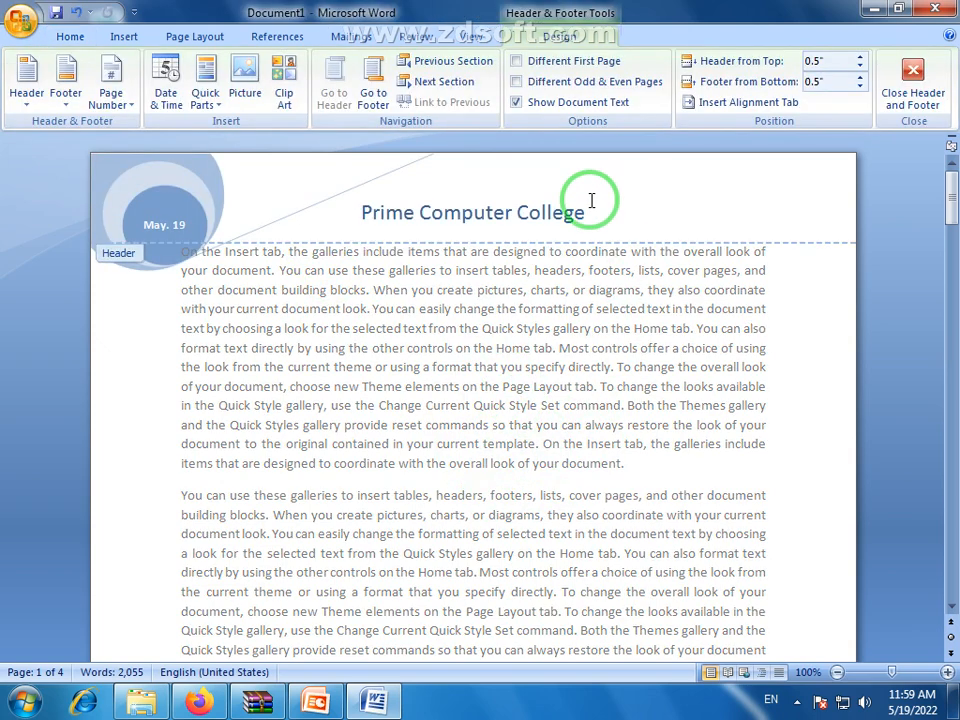
triple_click(524, 226)
triple_click(531, 375)
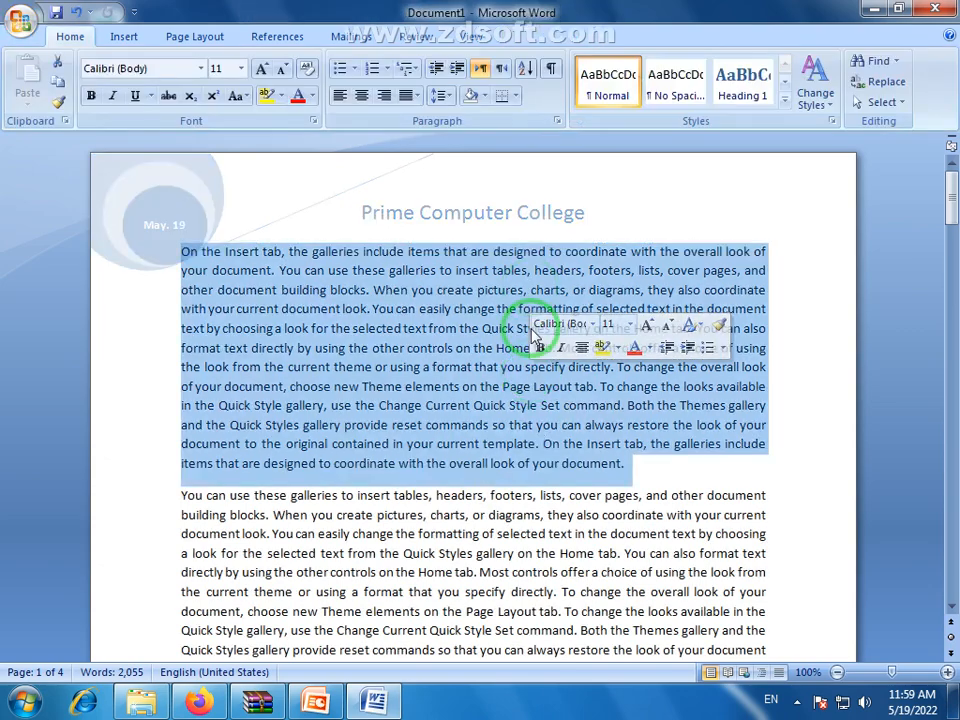
click(531, 438)
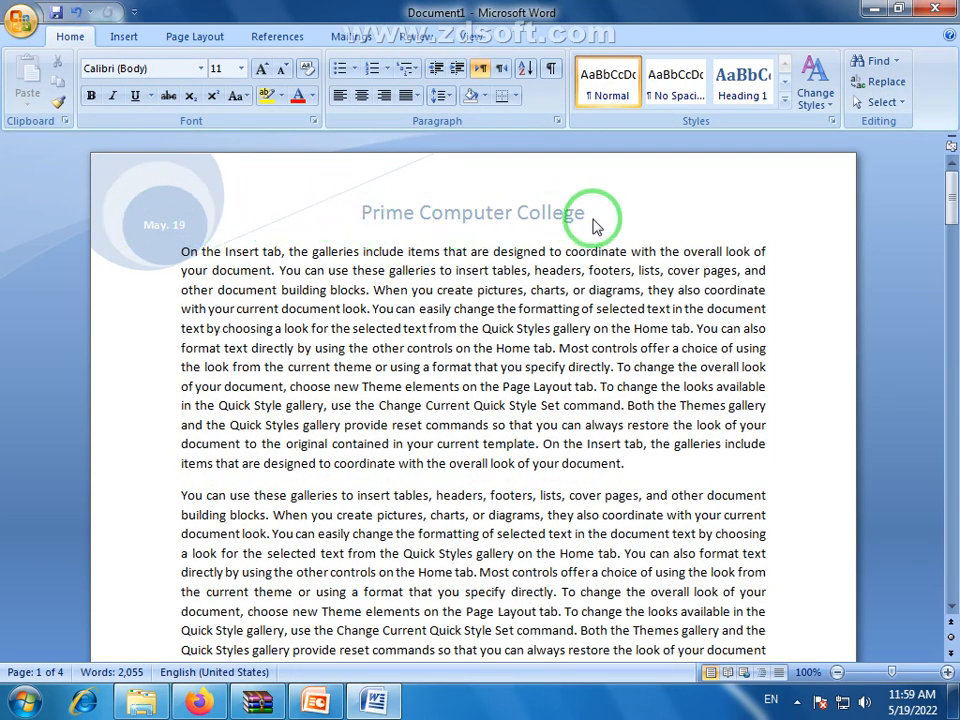
Step: Review the header on every page of the document, and return to the first page
scroll(528, 340, down, 13)
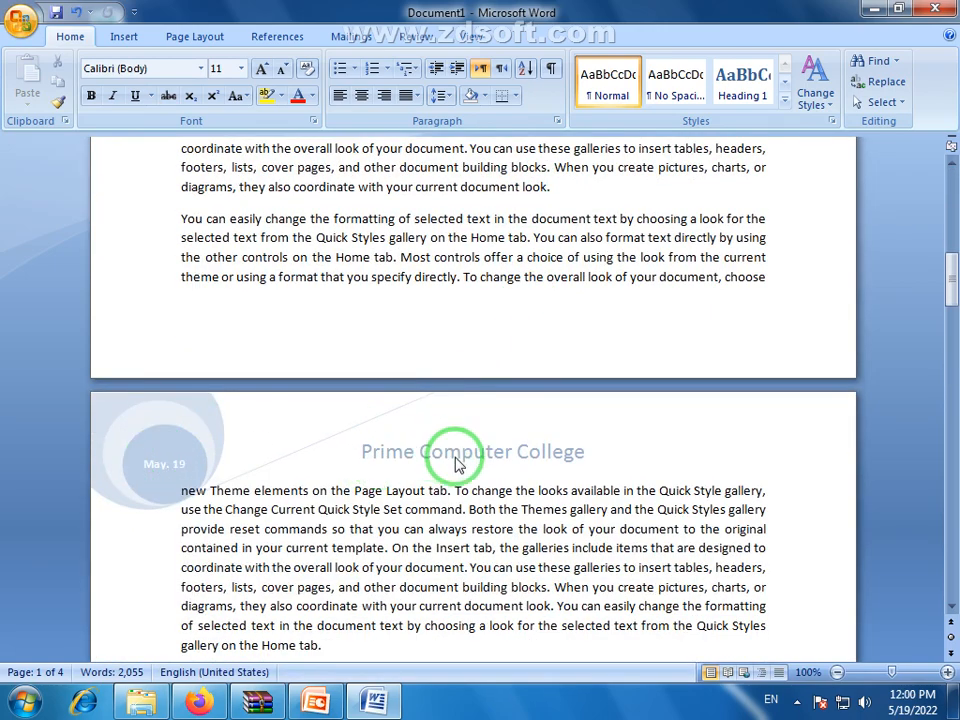
scroll(470, 462, down, 4)
scroll(487, 461, down, 20)
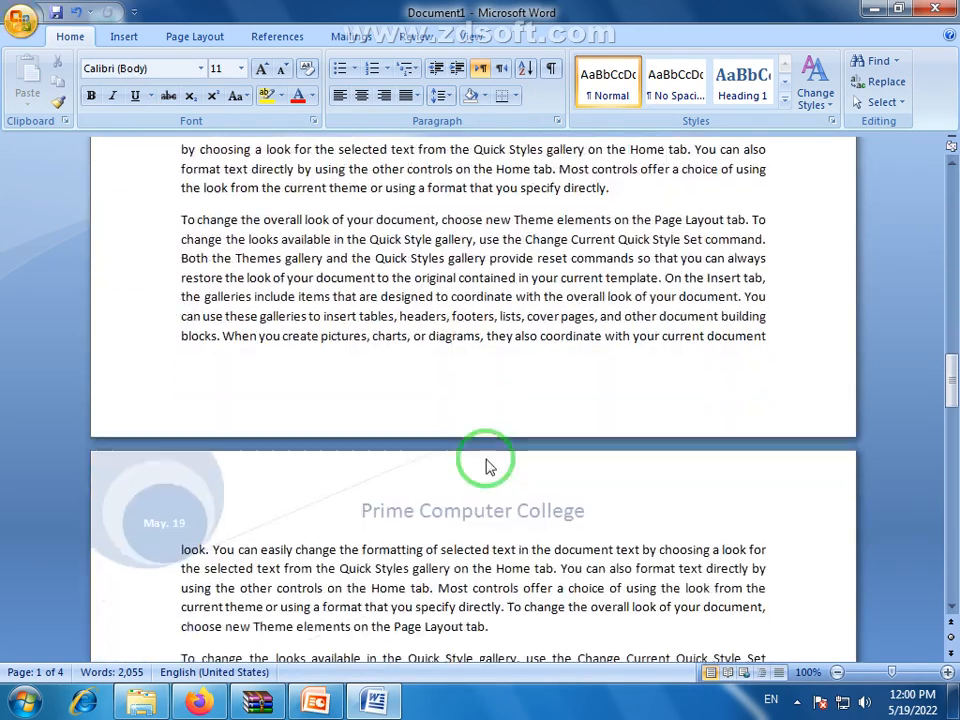
scroll(487, 459, down, 9)
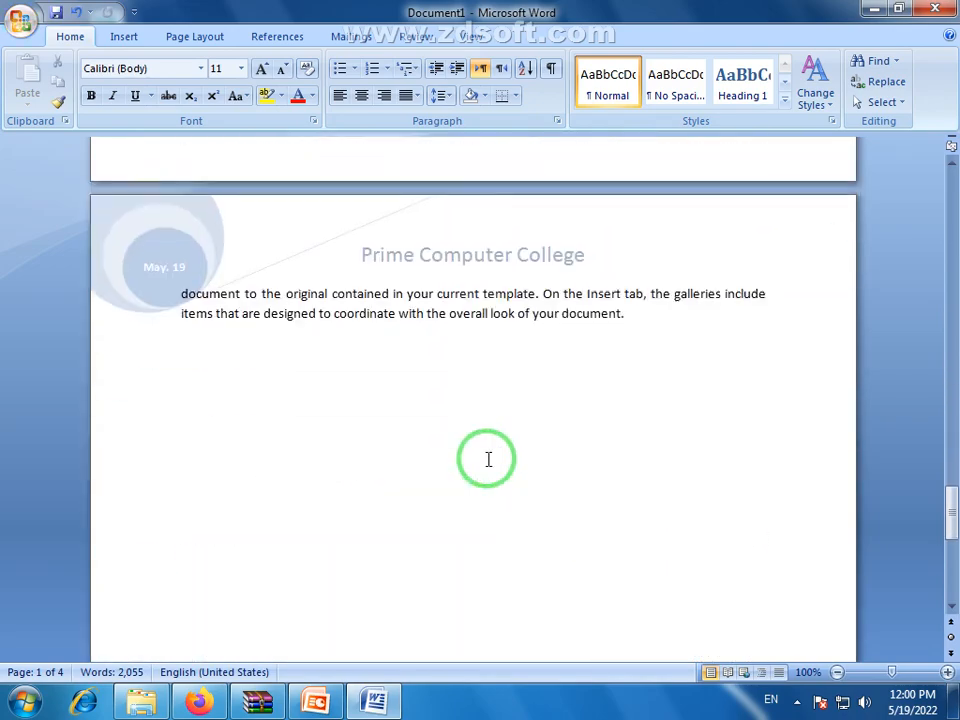
scroll(488, 459, up, 20)
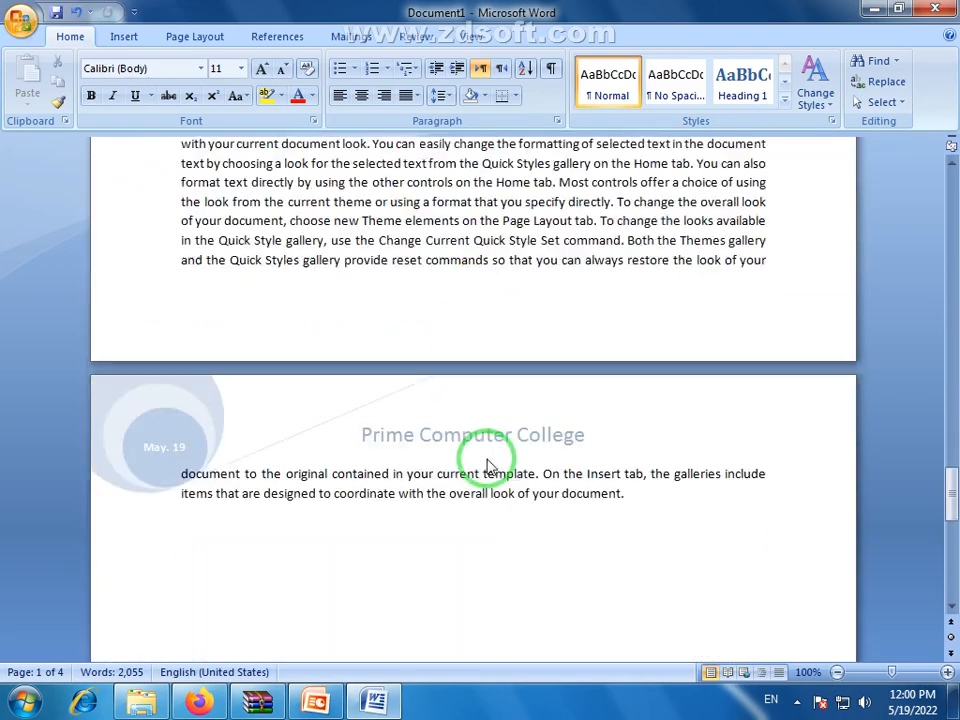
scroll(503, 450, up, 20)
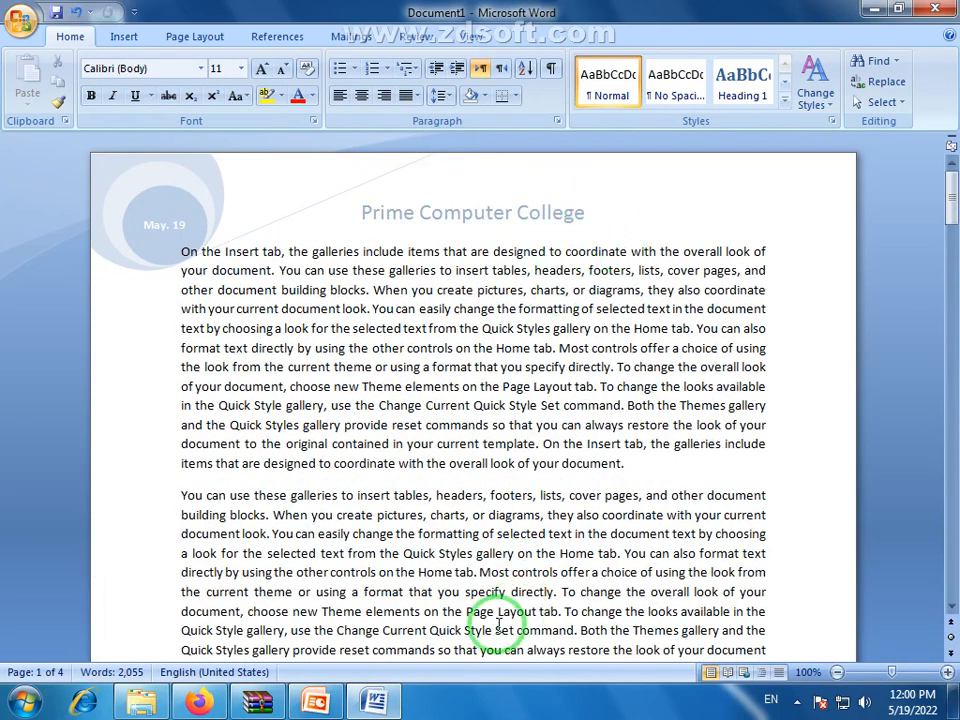
Step: Insert the built-in Mod (Odd Page) footer into the document
scroll(555, 335, down, 12)
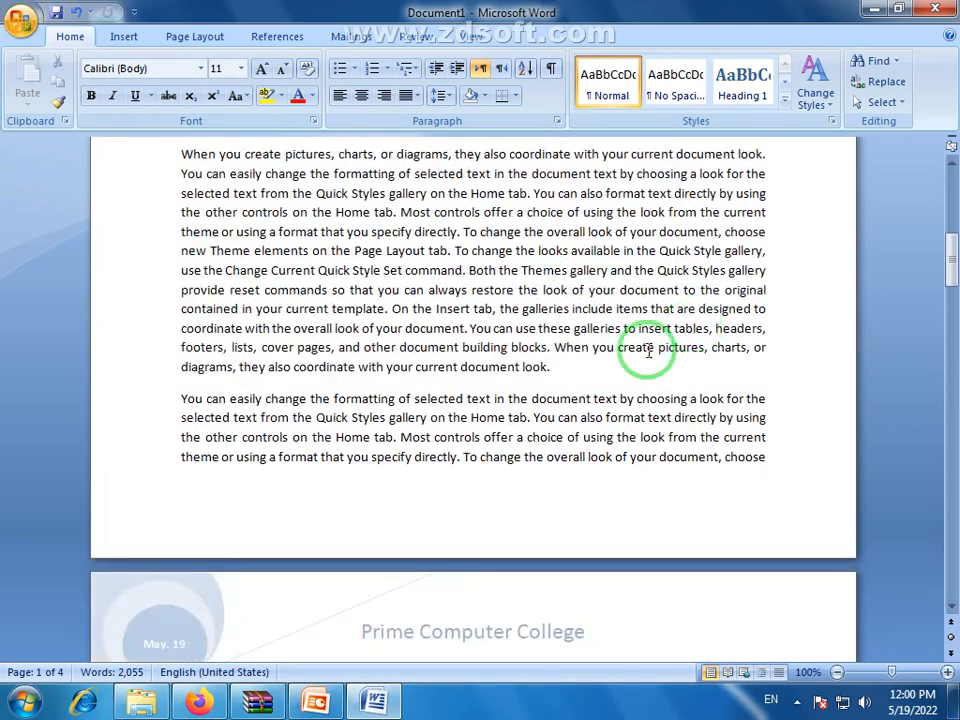
click(120, 36)
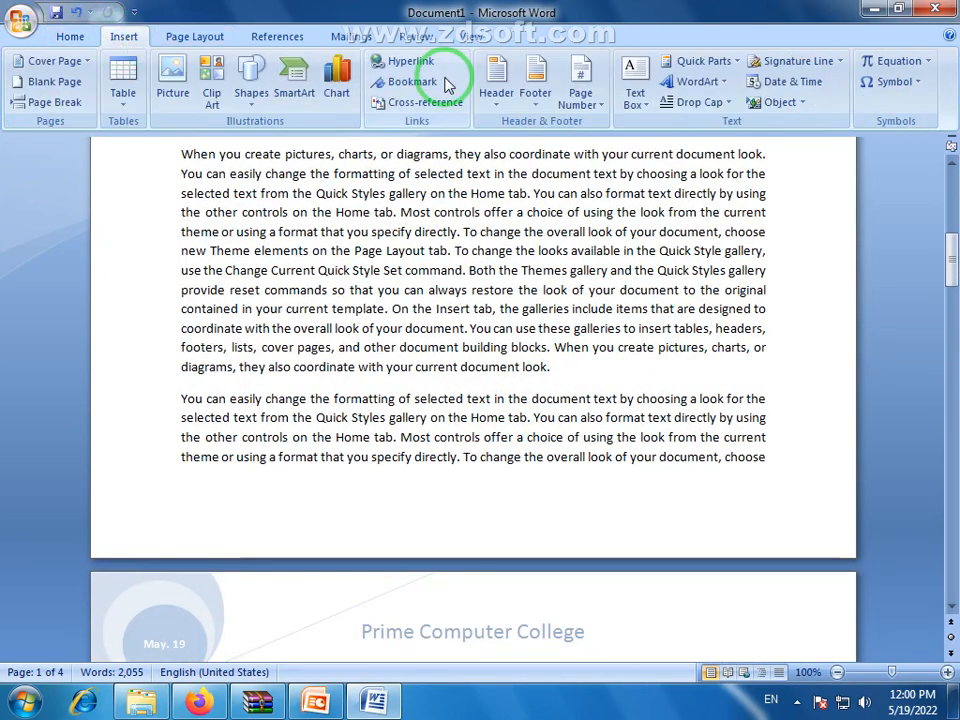
click(539, 106)
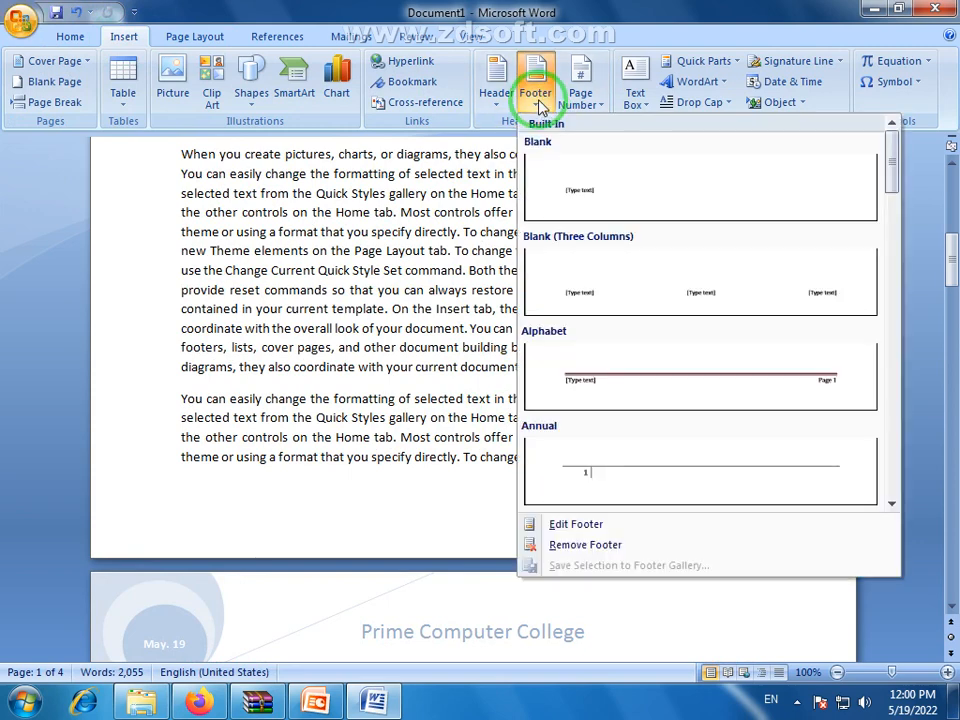
scroll(645, 325, down, 6)
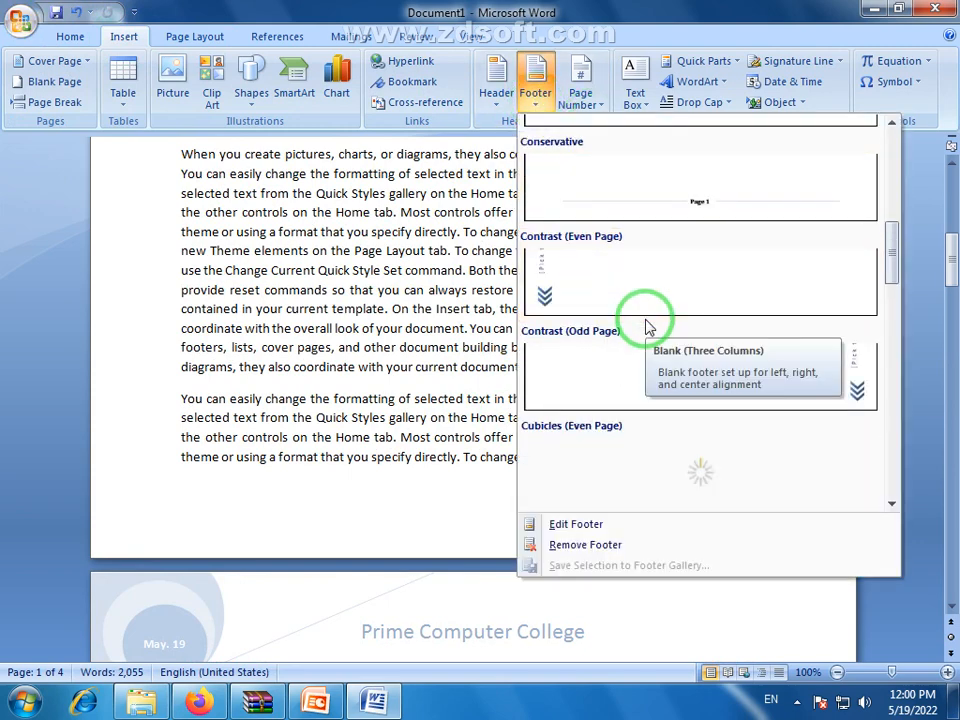
scroll(645, 325, down, 6)
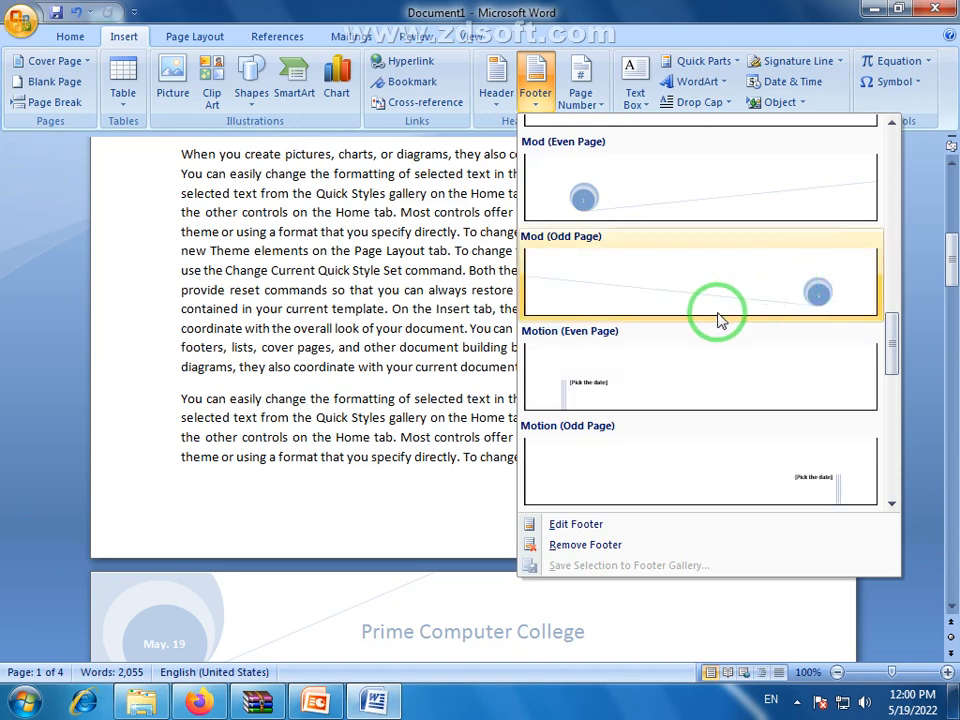
scroll(735, 298, down, 6)
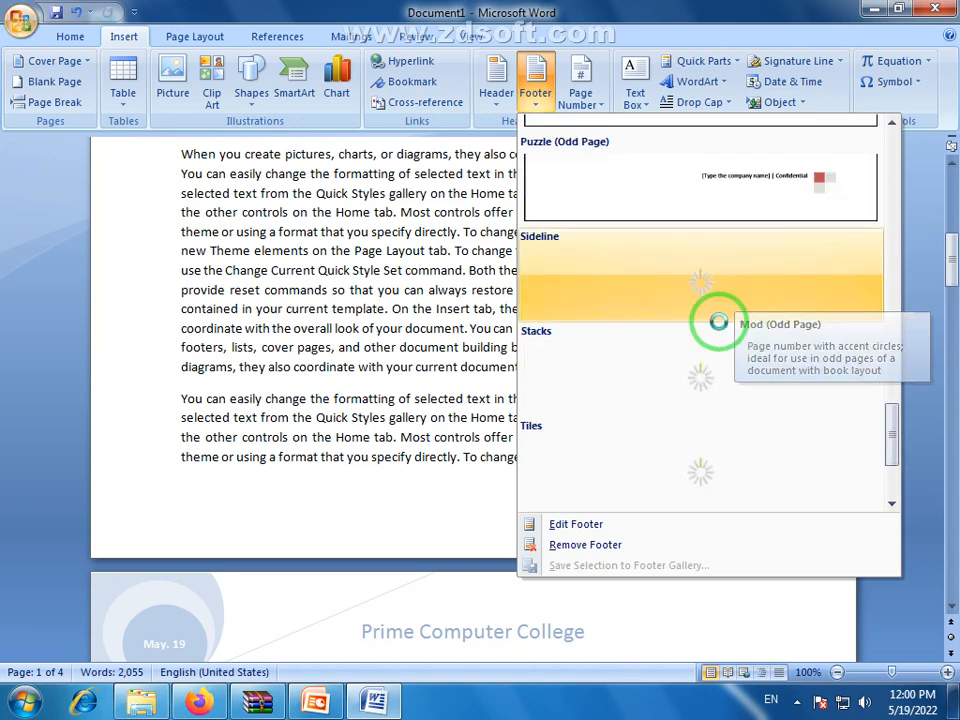
scroll(722, 295, up, 6)
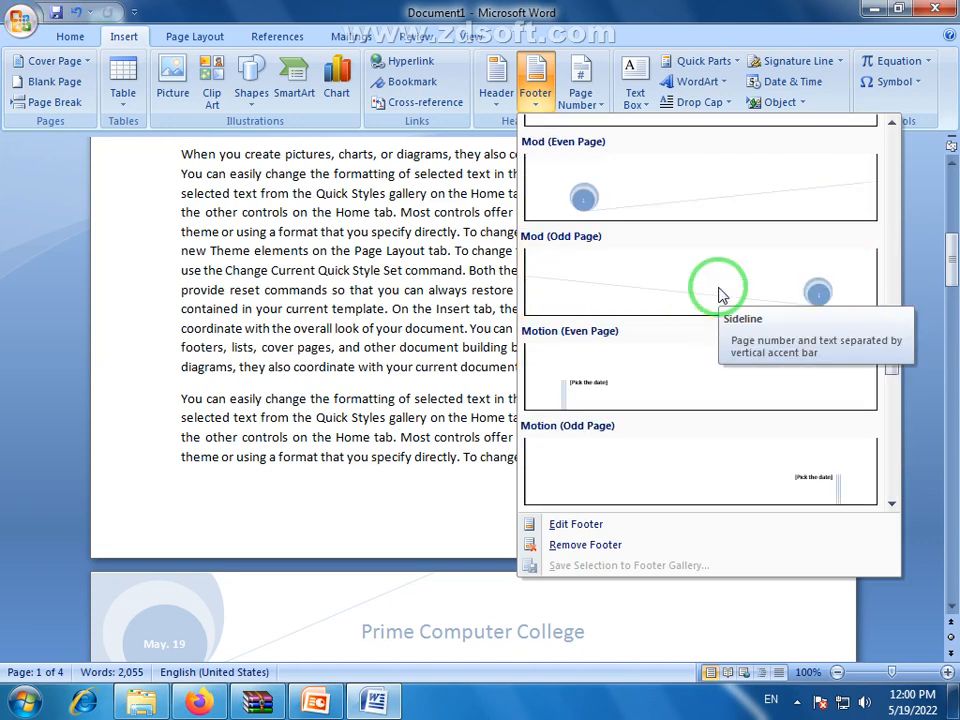
click(661, 289)
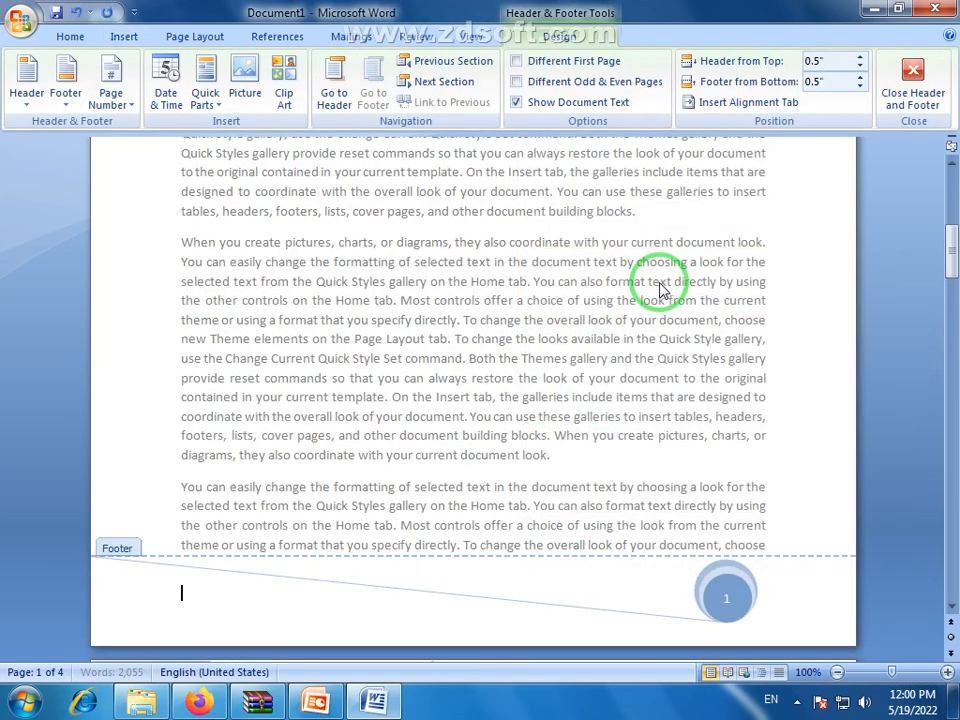
Step: Enter the college's locality and city as the footer text, and return to the body text
scroll(400, 412, down, 2)
scroll(450, 426, down, 1)
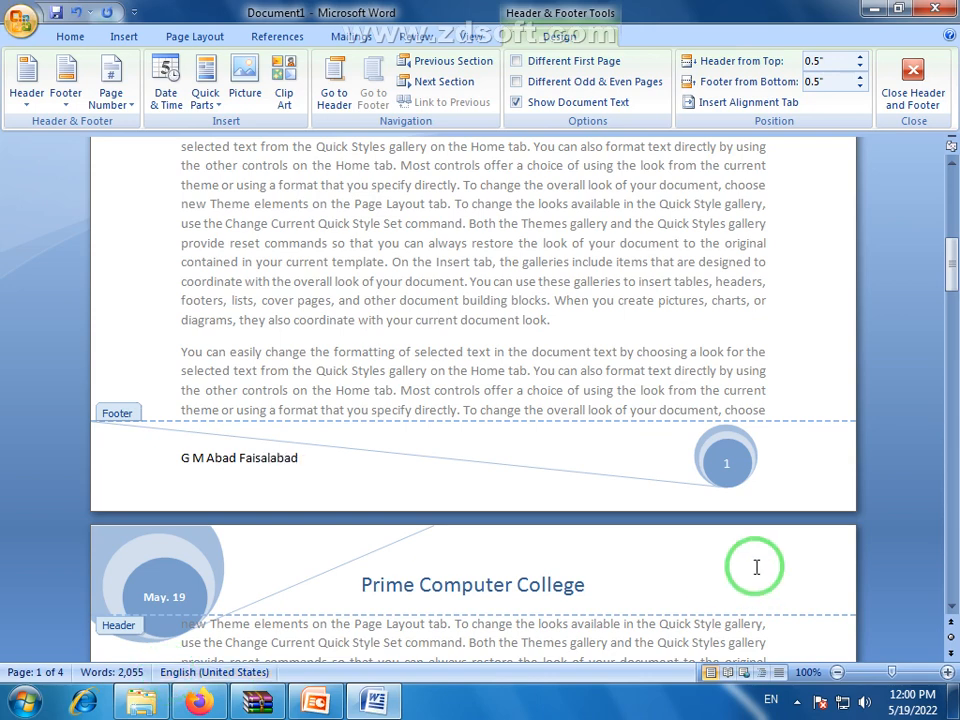
double_click(510, 245)
Step: Review the header and footer across the document's pages, and return to the first page
scroll(508, 260, up, 3)
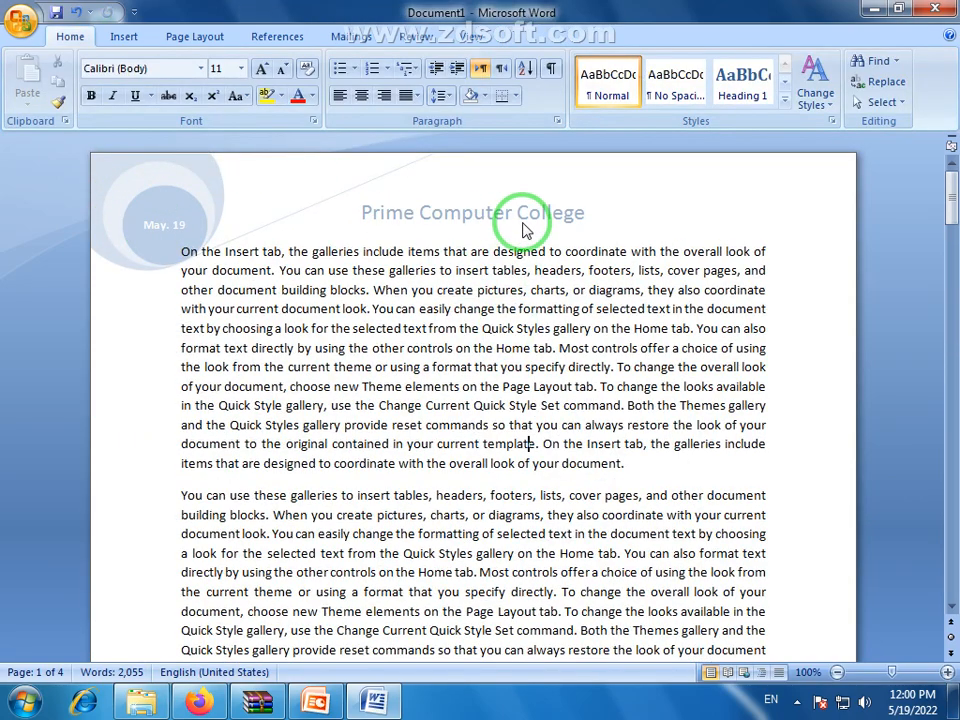
scroll(467, 223, down, 12)
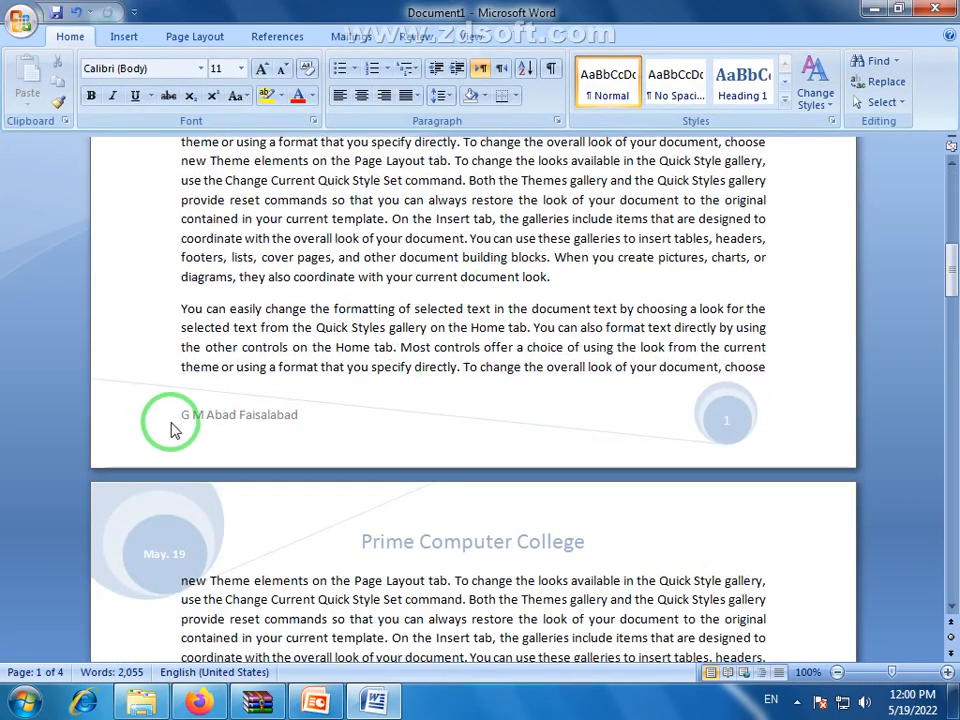
scroll(456, 378, down, 15)
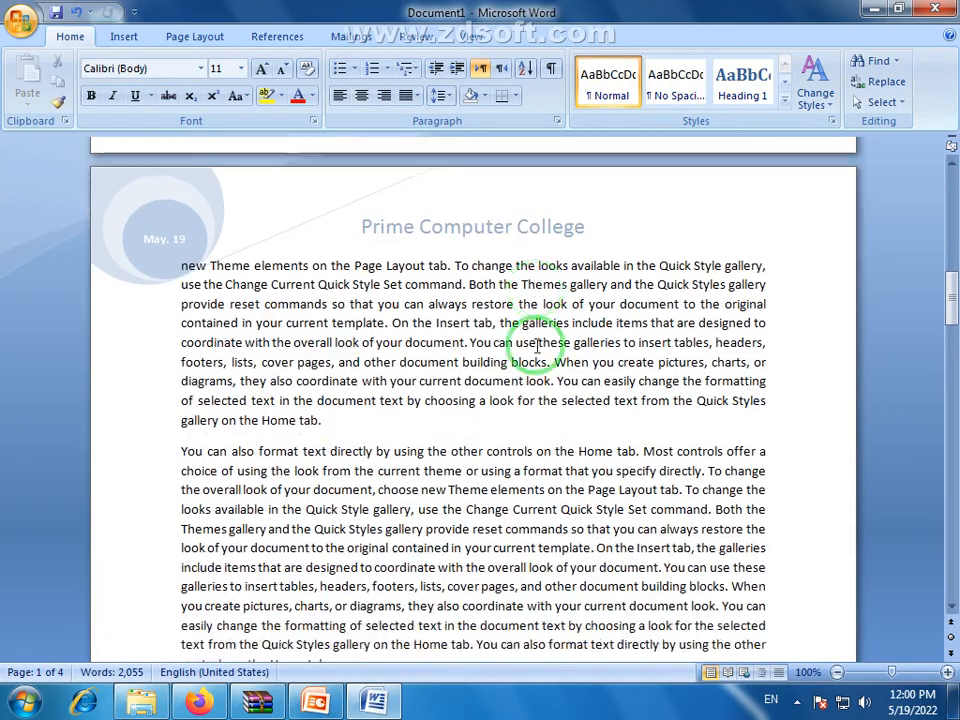
scroll(264, 336, down, 20)
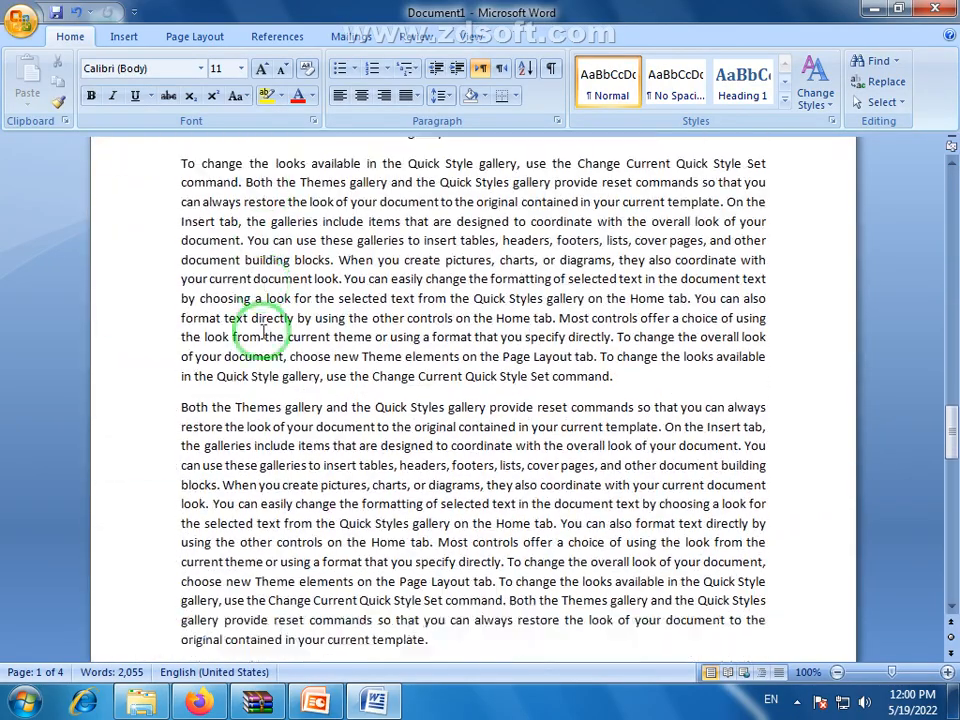
scroll(264, 334, up, 20)
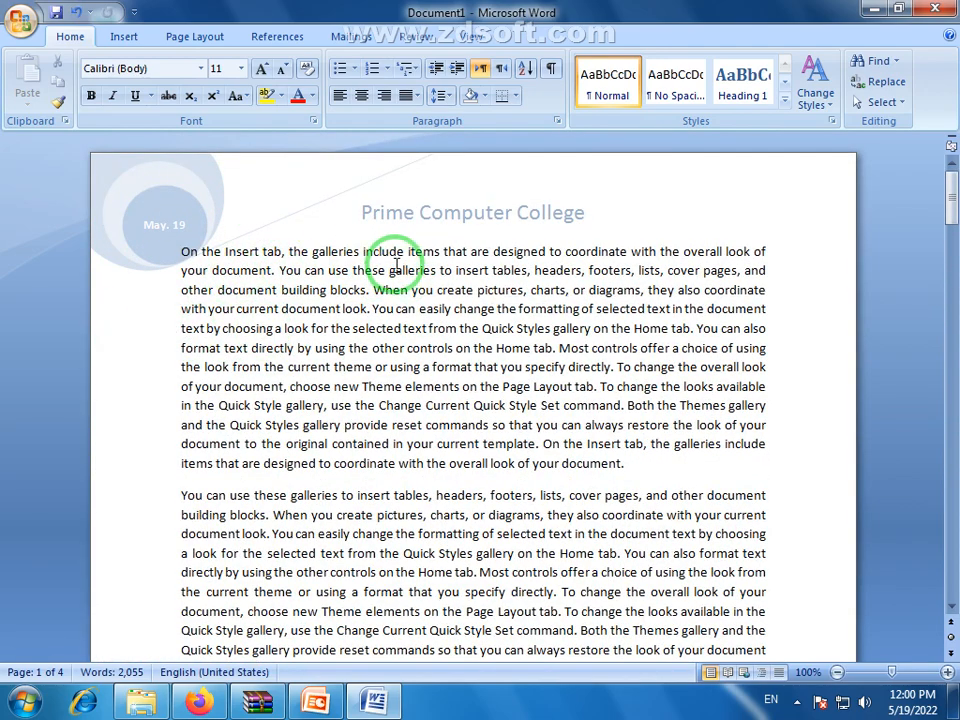
Step: Remove the header from the document
click(124, 37)
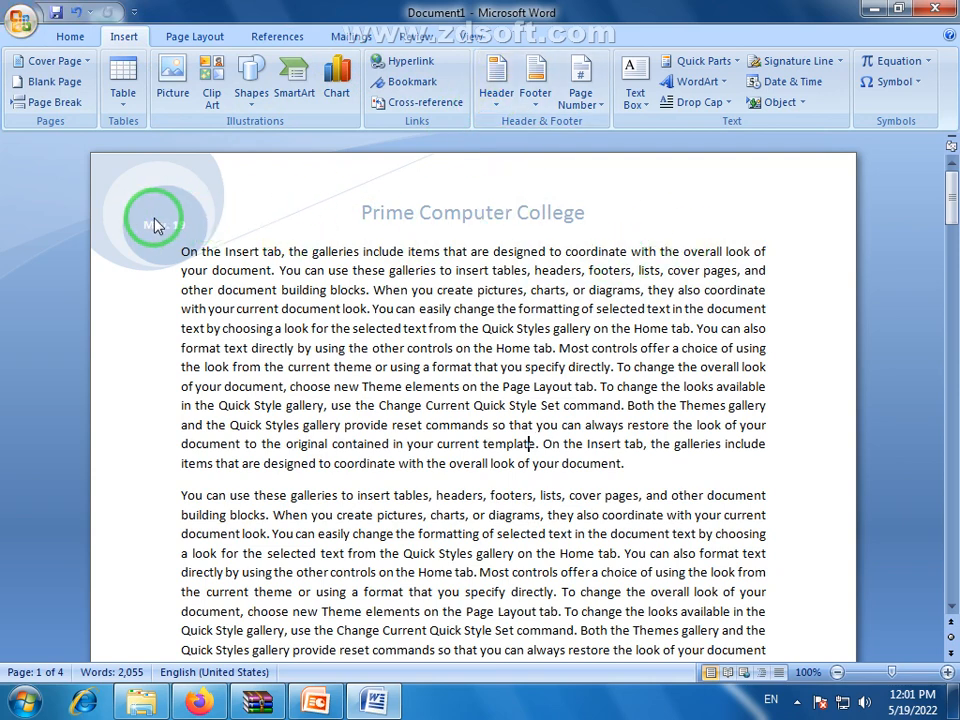
click(499, 100)
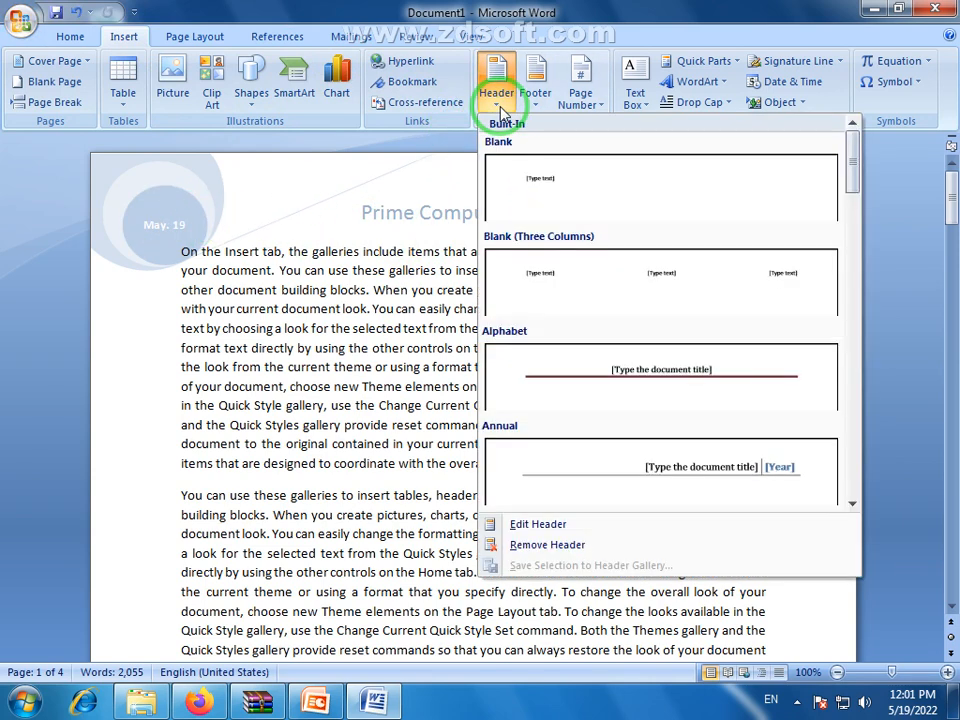
click(547, 545)
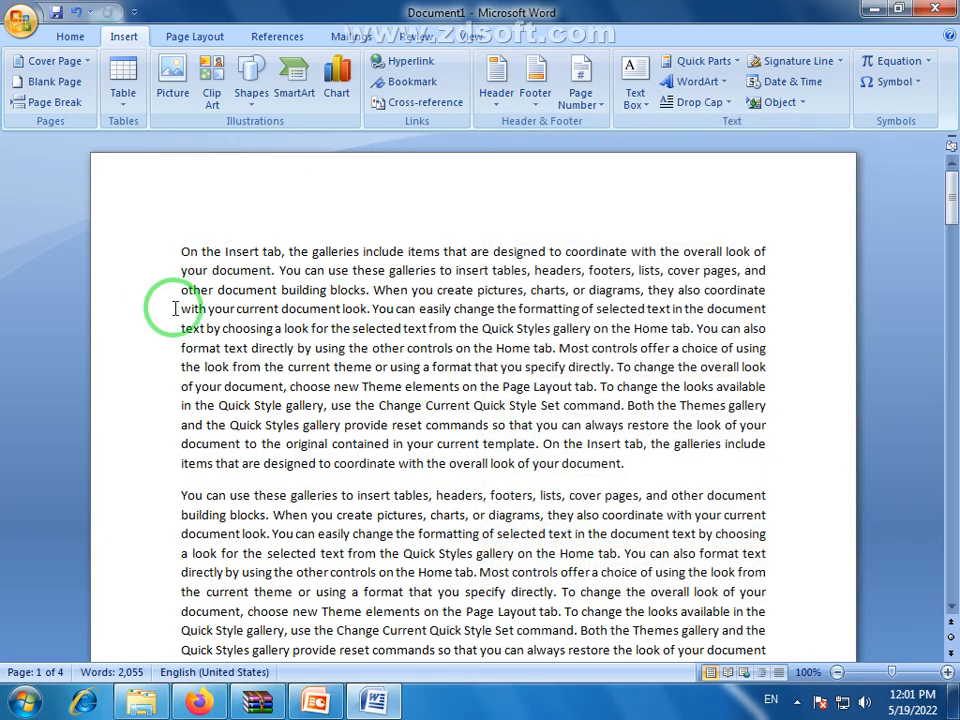
Step: Remove the footer from the document
scroll(726, 383, down, 4)
scroll(726, 383, down, 5)
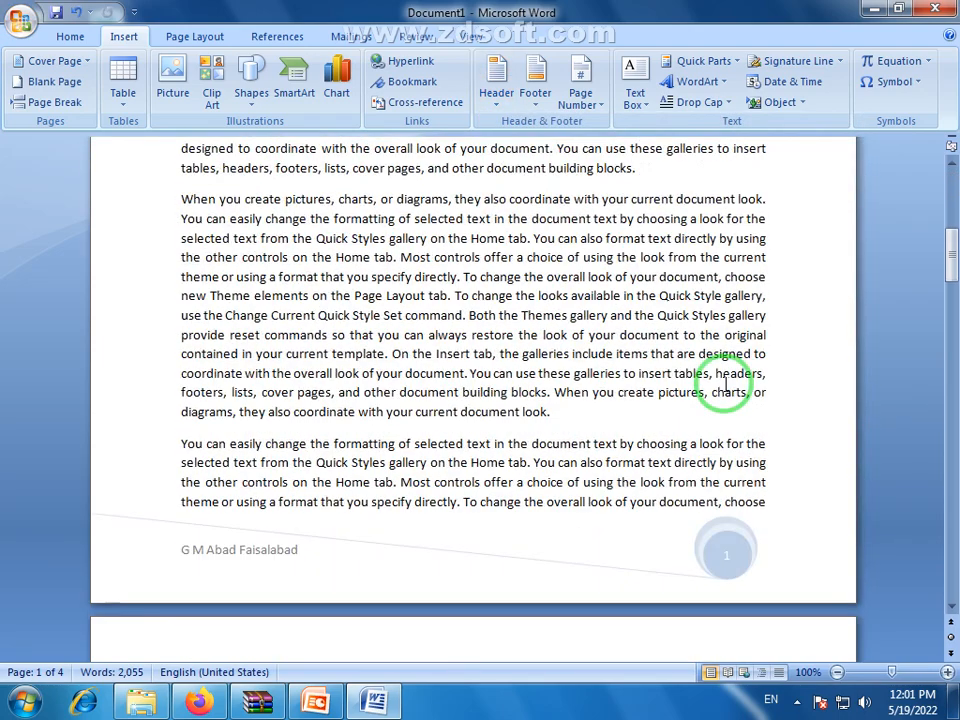
click(540, 88)
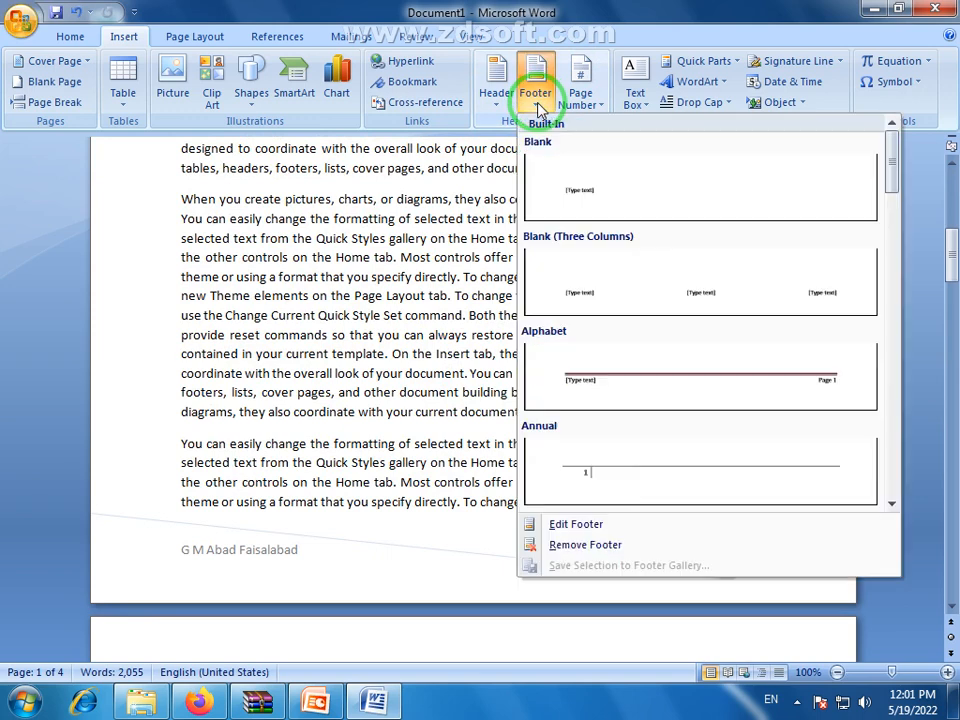
click(610, 545)
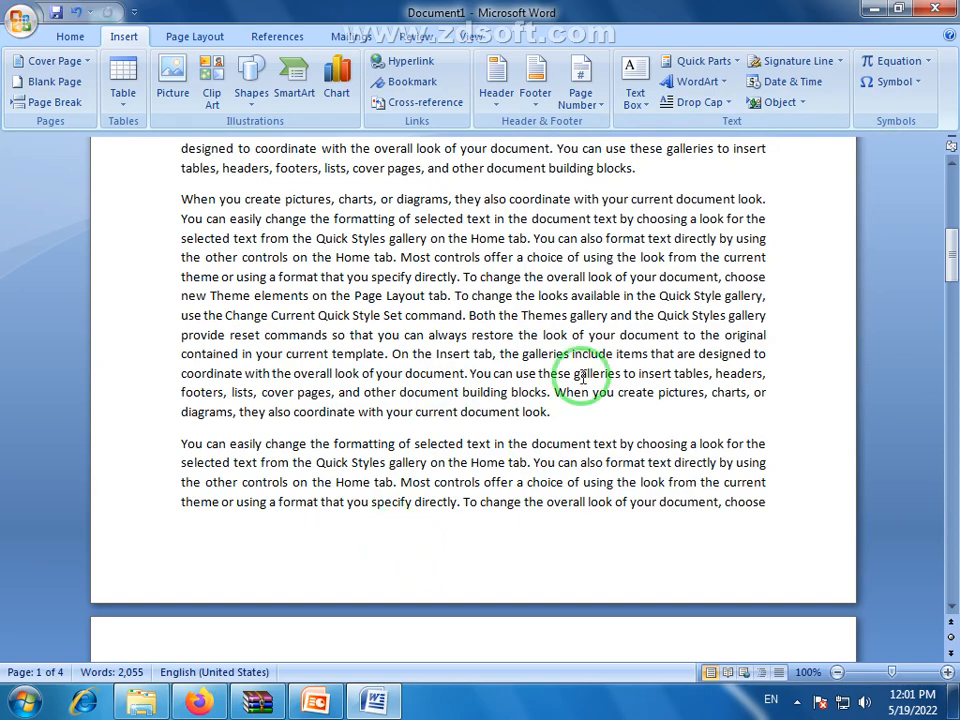
scroll(735, 304, up, 10)
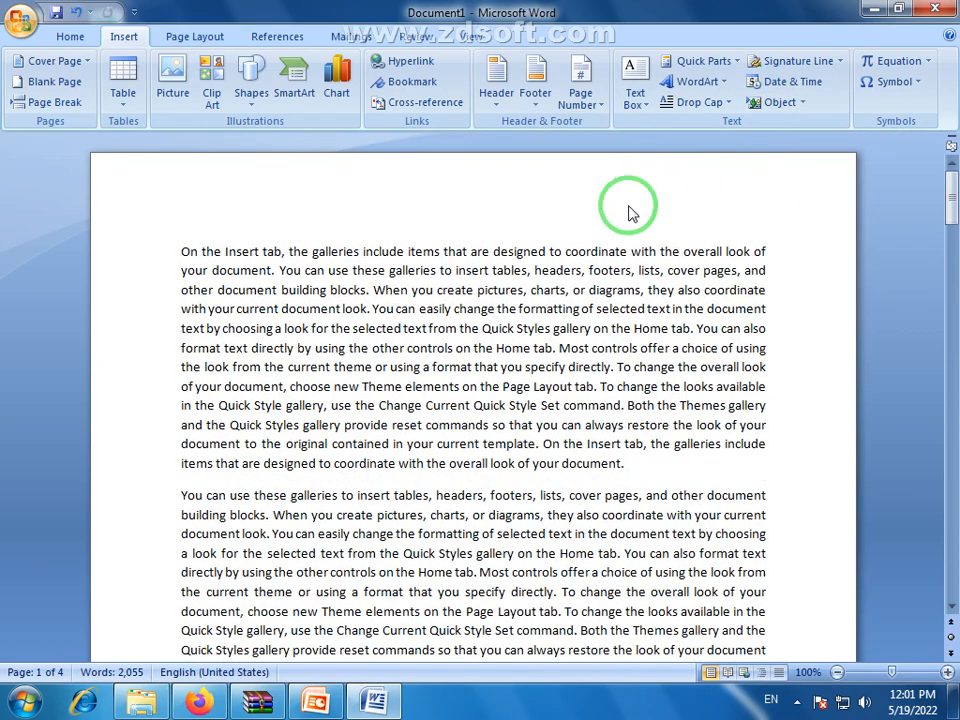
drag(181, 251, 678, 488)
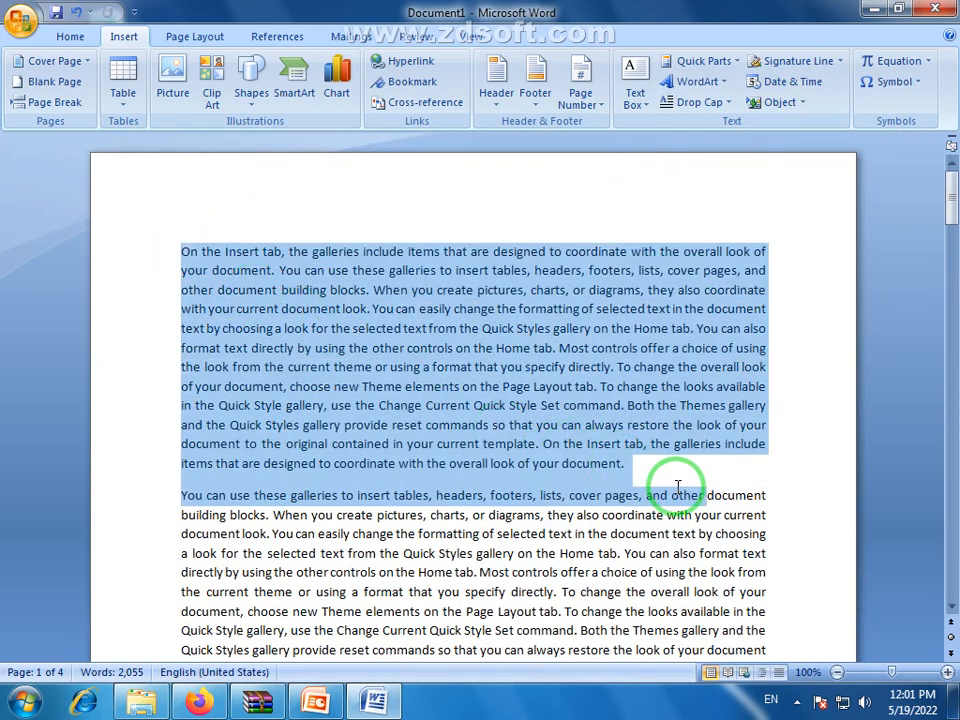
click(556, 464)
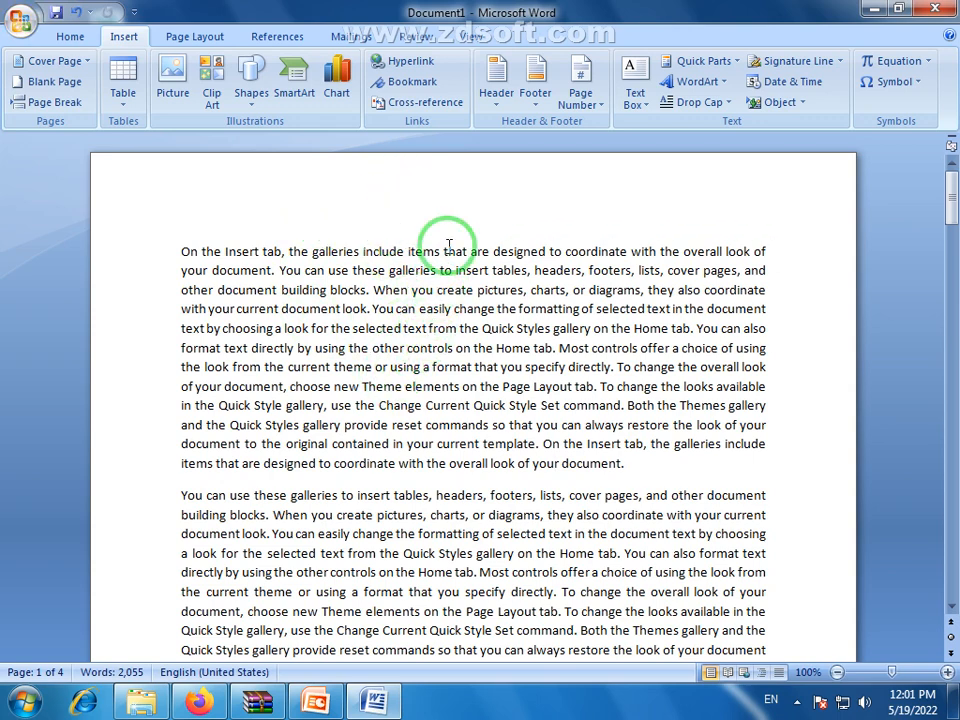
drag(181, 251, 677, 256)
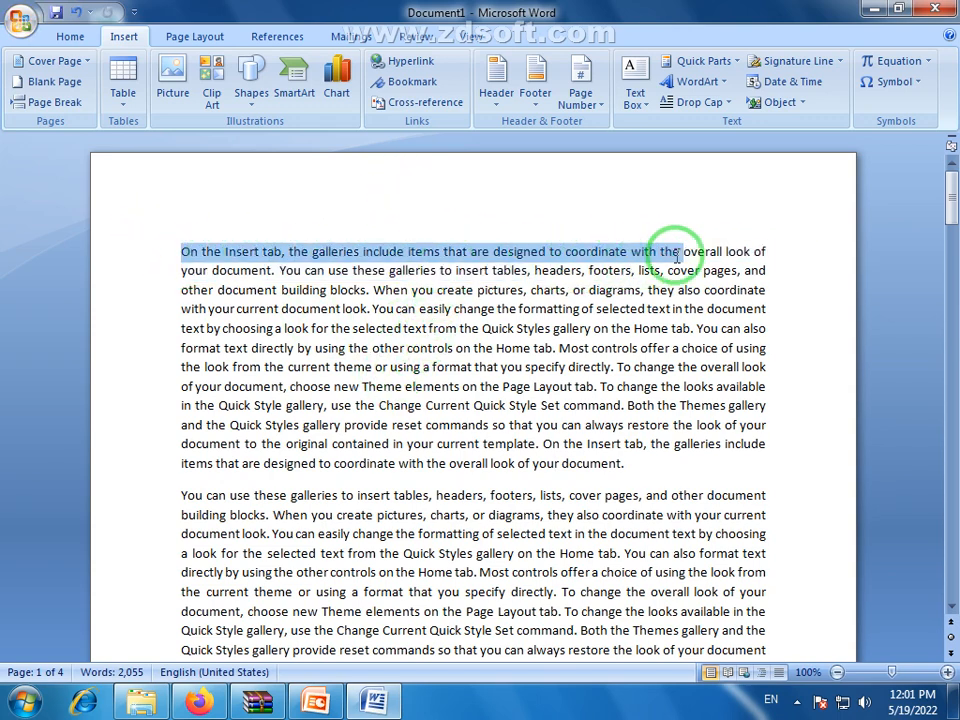
drag(414, 330, 455, 348)
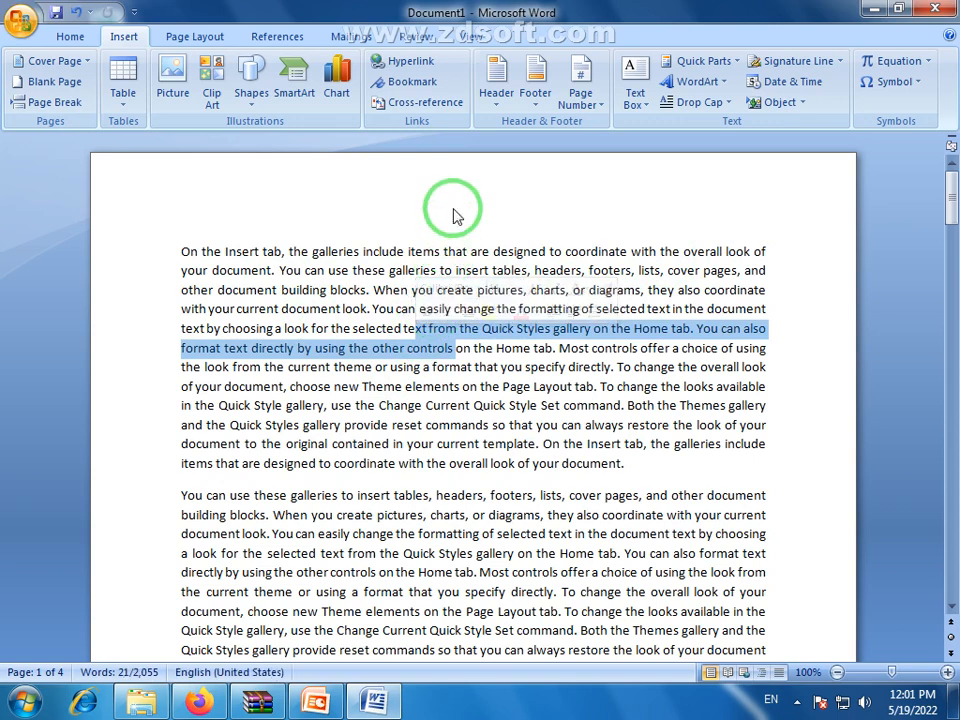
Step: Enter xyz as the header text on the first page, and return to the body text
double_click(470, 183)
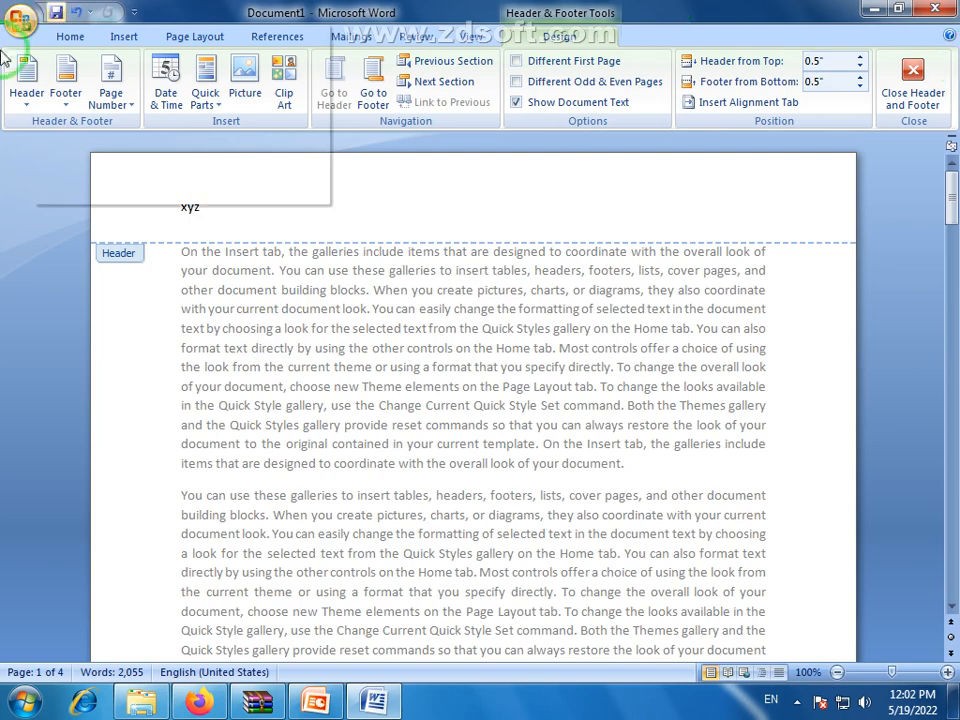
double_click(268, 343)
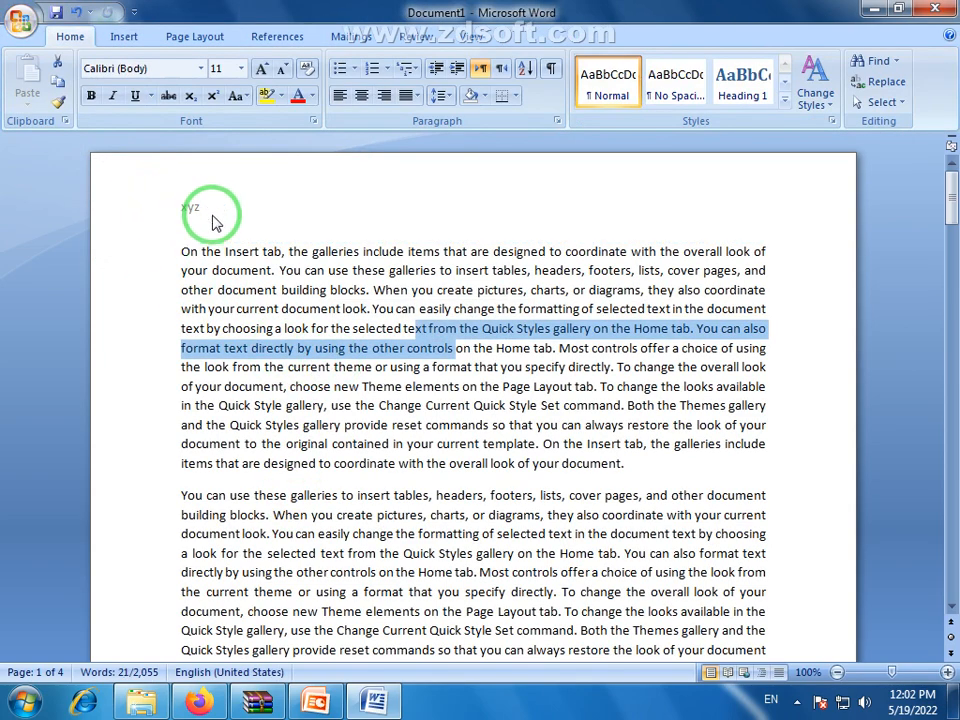
Step: Review the typed header across the document's pages, and return to the first page
scroll(455, 343, down, 12)
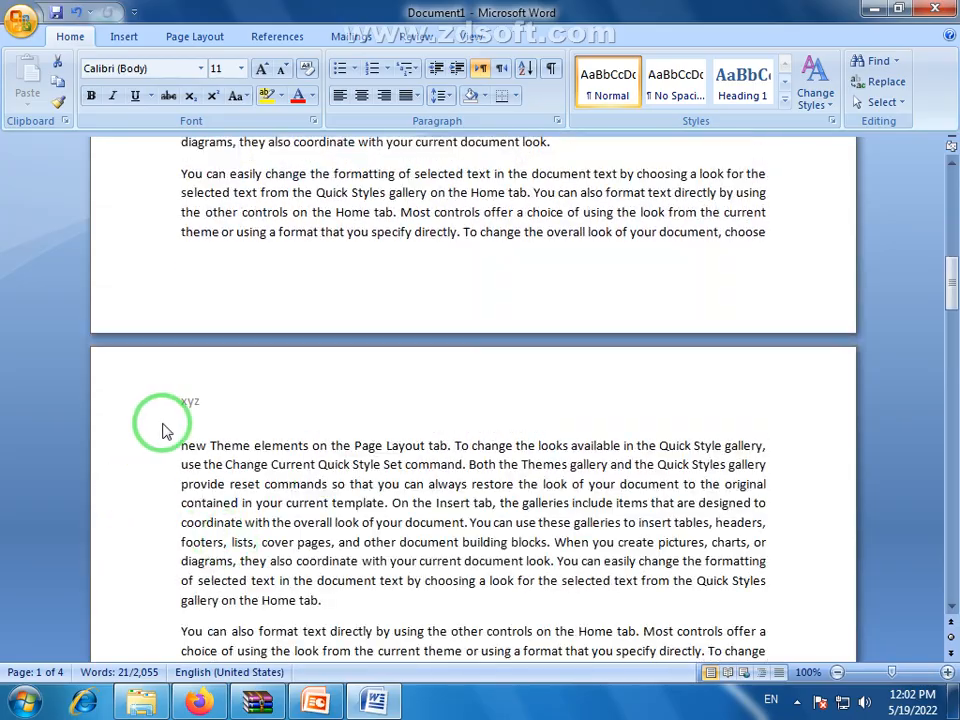
scroll(957, 430, down, 15)
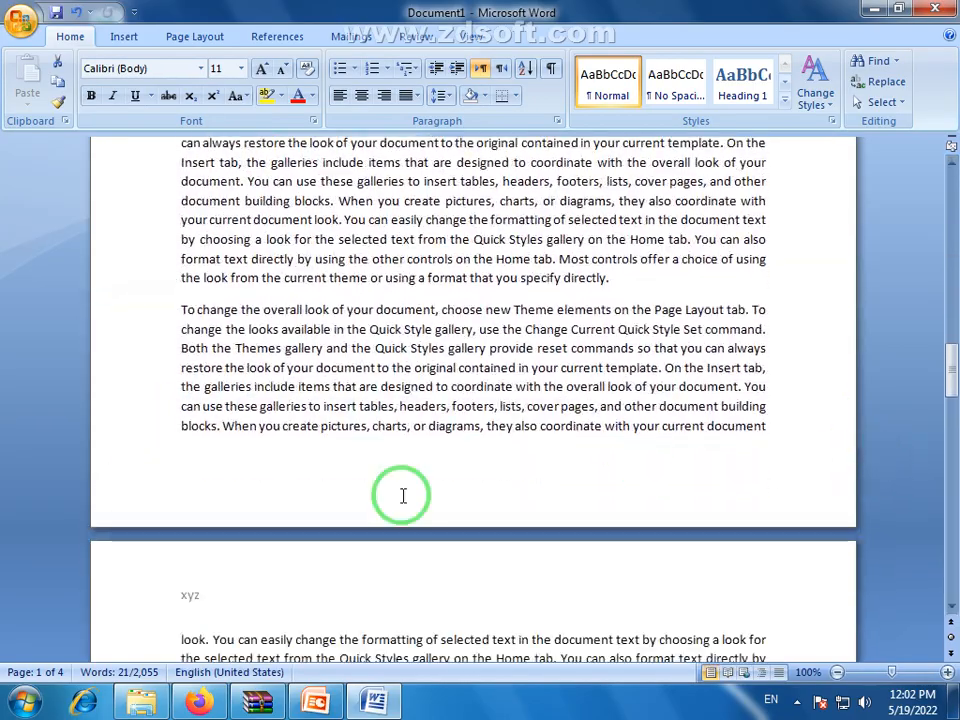
scroll(775, 549, down, 2)
scroll(739, 572, up, 20)
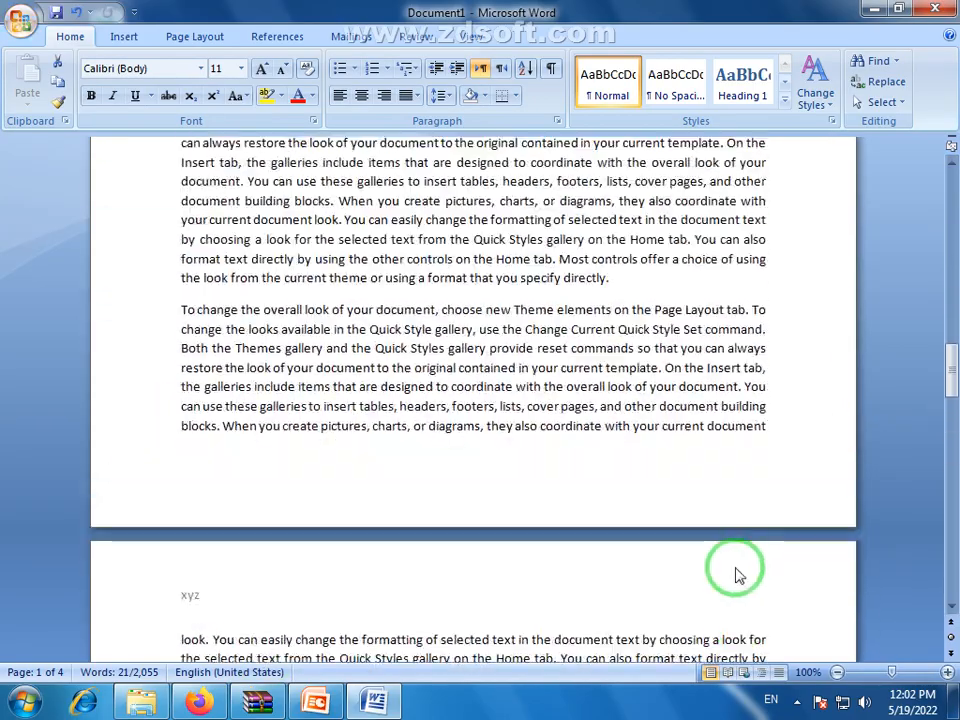
scroll(755, 555, up, 5)
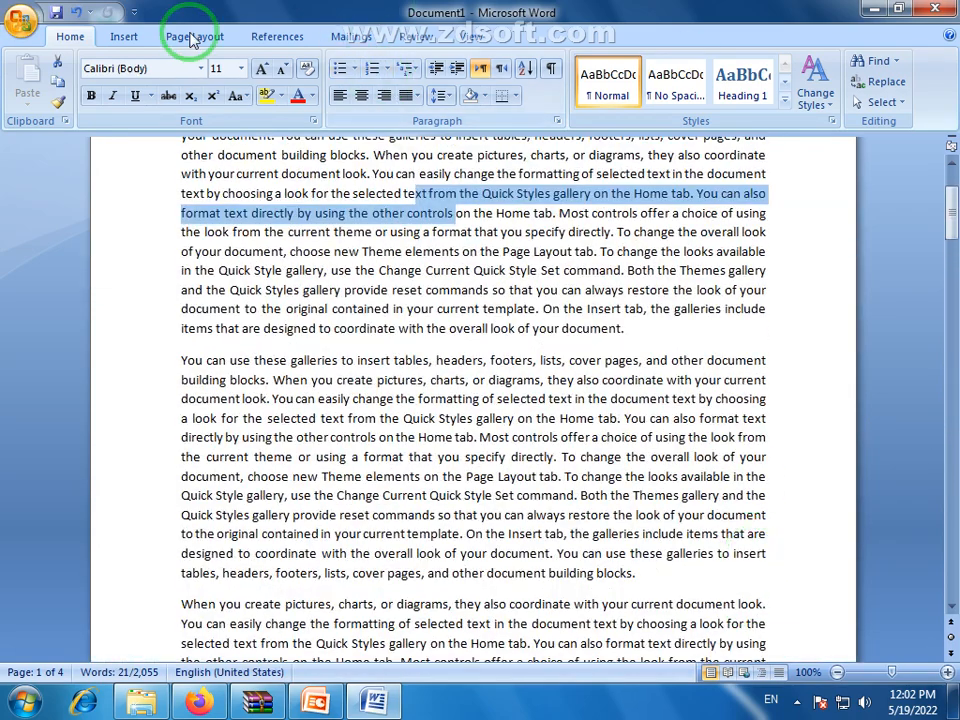
click(123, 38)
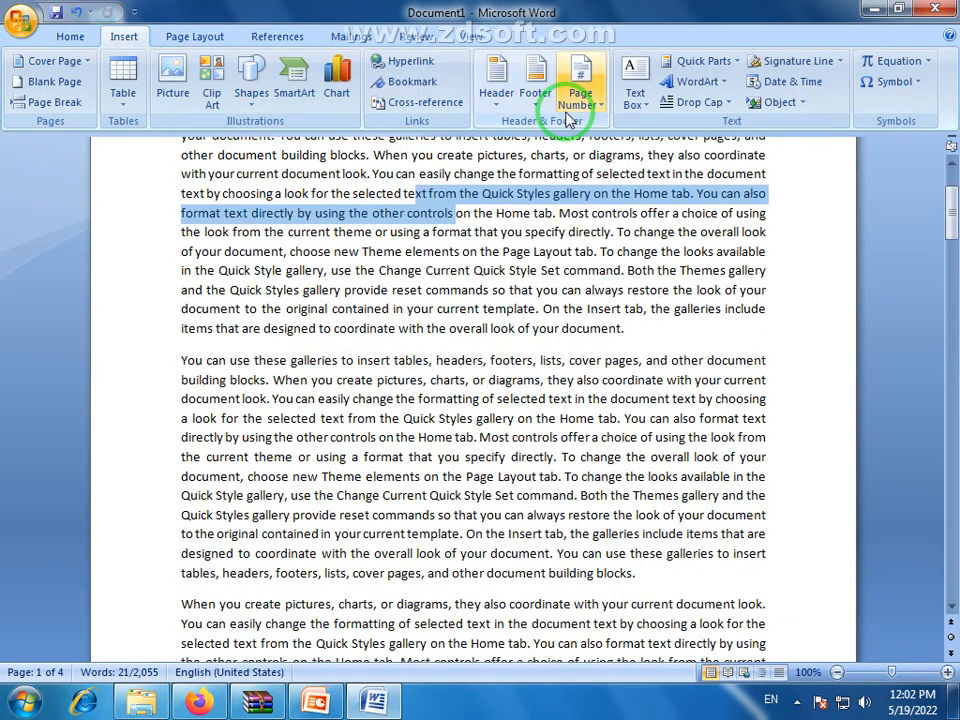
scroll(571, 316, up, 2)
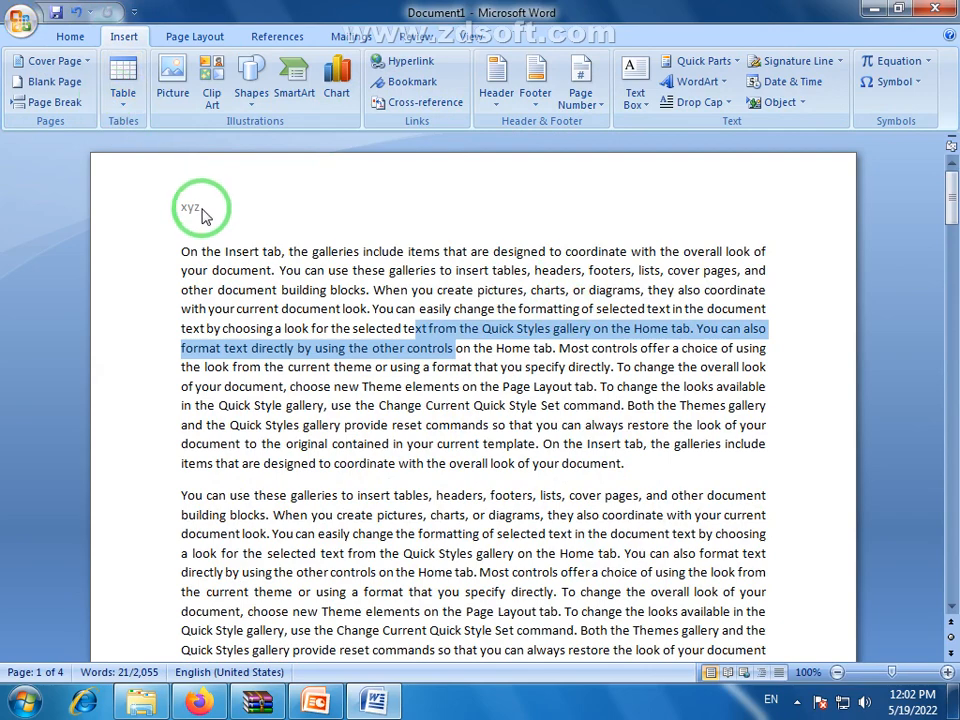
Step: Open the first page's header for editing, select its text, and return to the body text
click(369, 339)
double_click(373, 210)
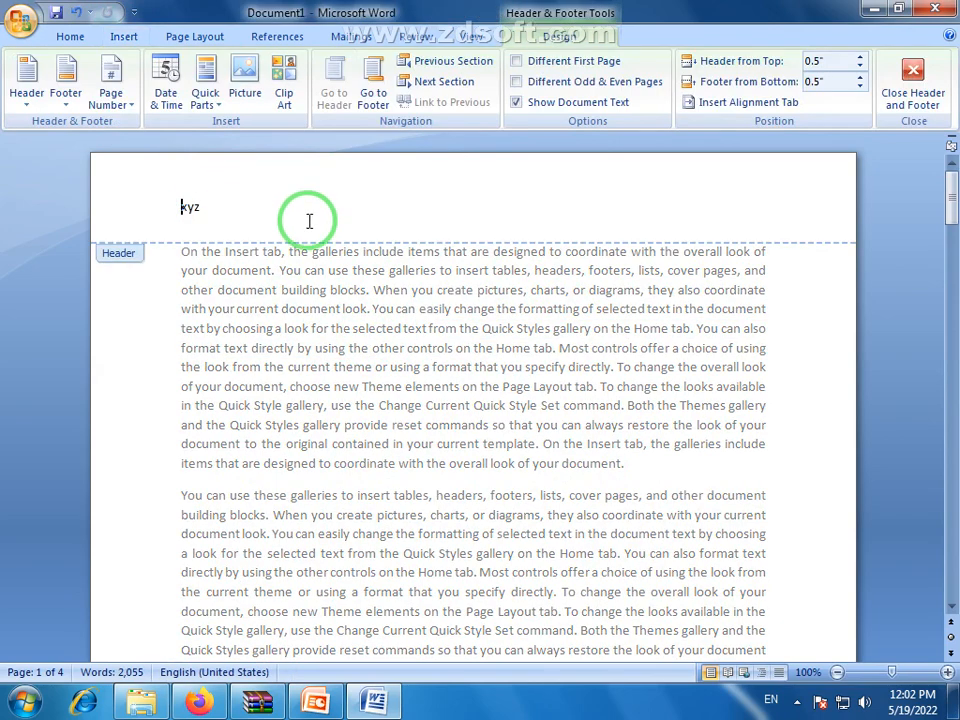
double_click(372, 346)
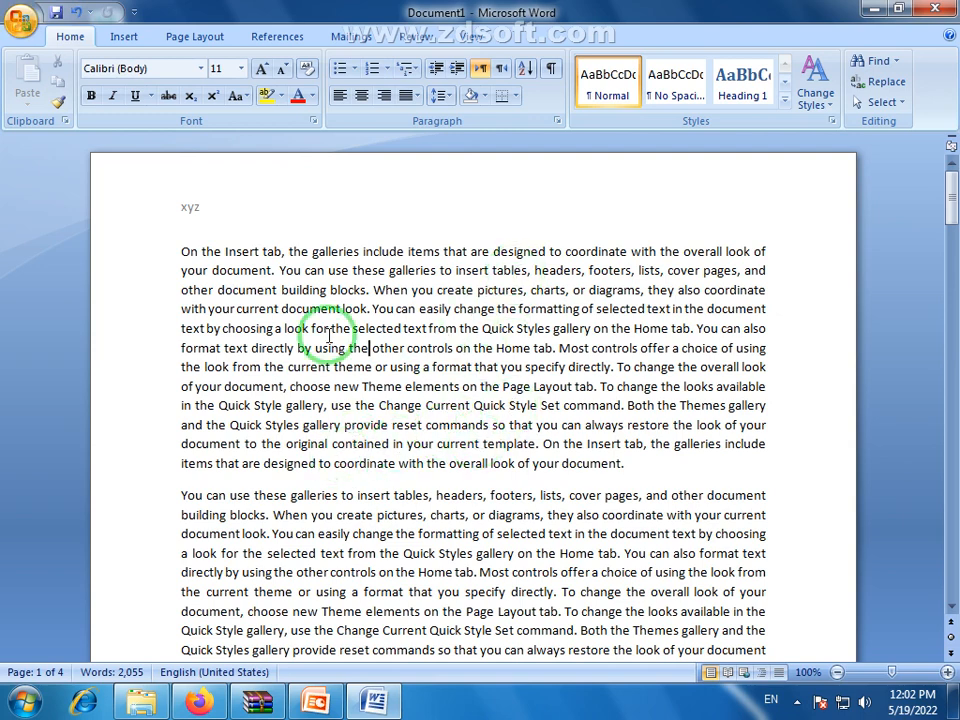
double_click(200, 210)
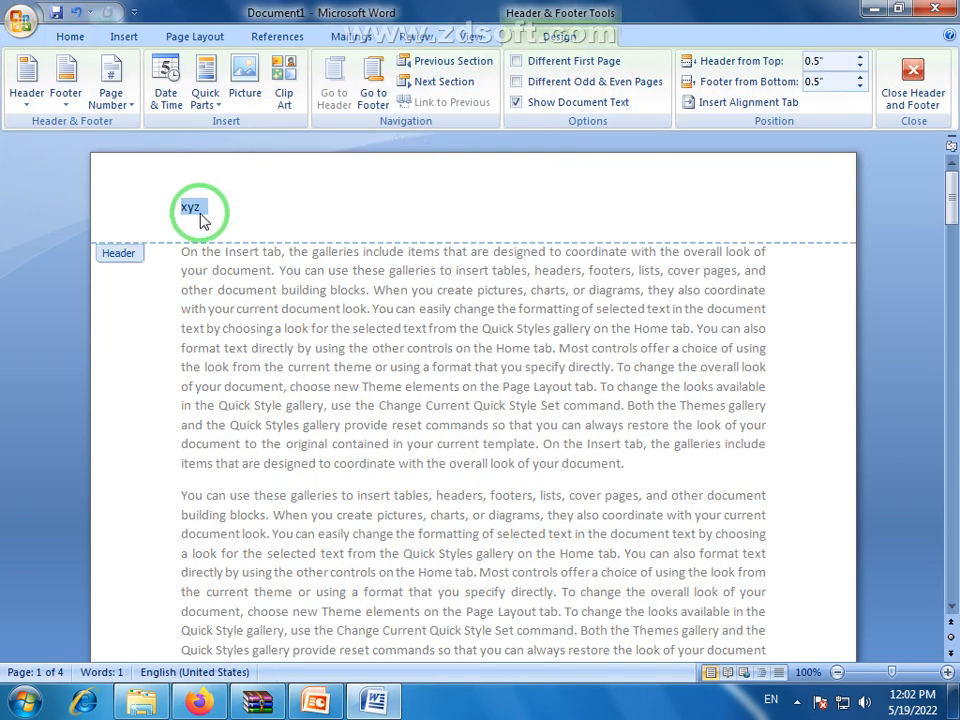
click(70, 36)
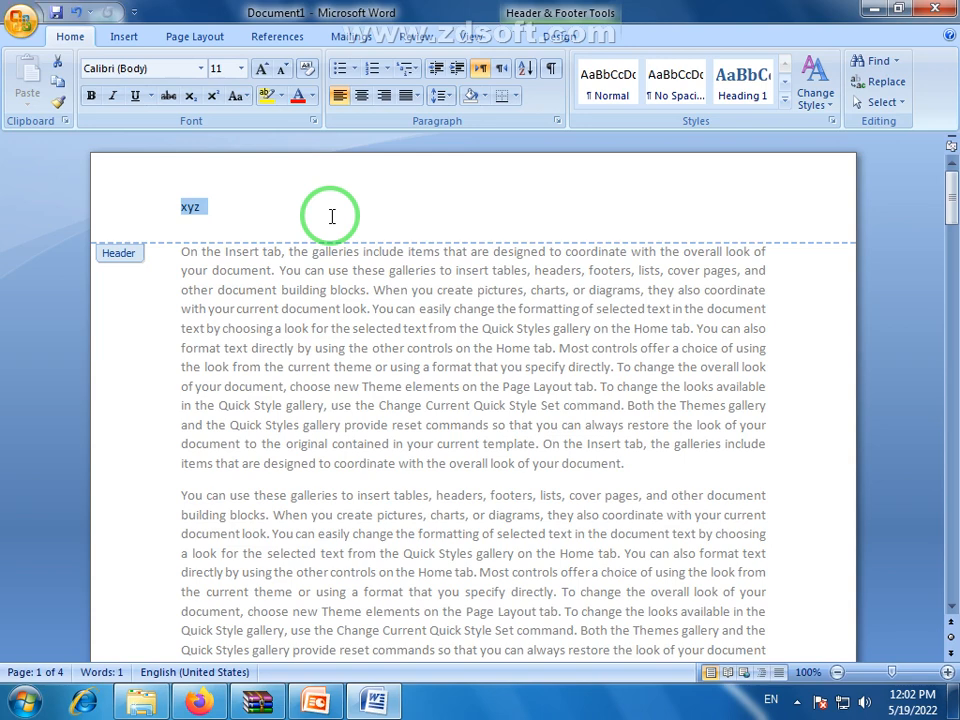
double_click(360, 308)
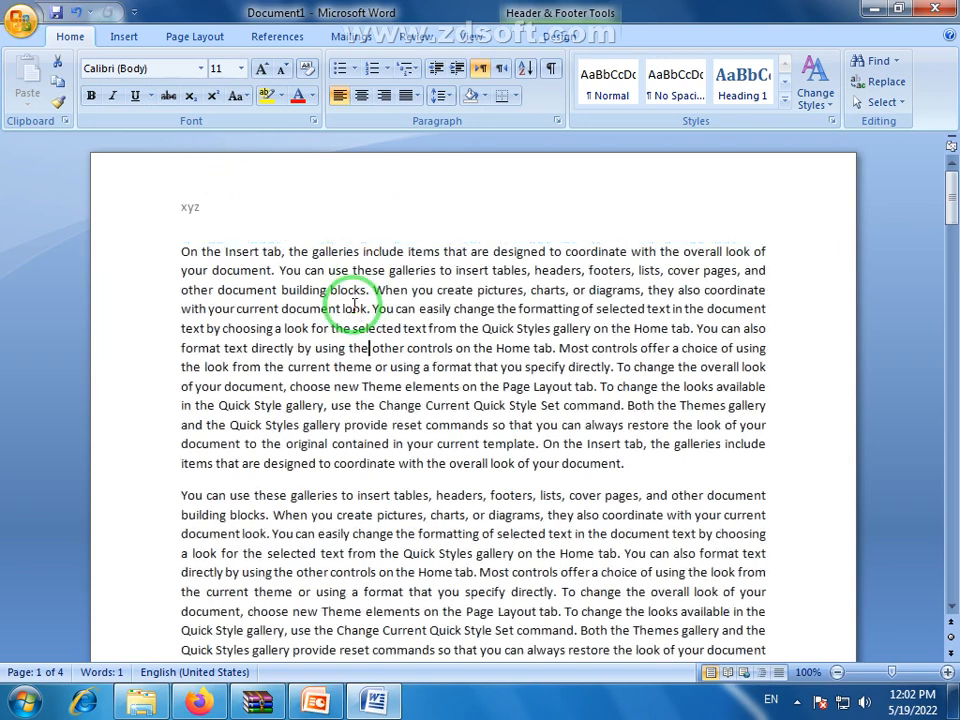
Step: Apply the built-in Alphabet header design to the document, and return to the body text
click(127, 45)
click(494, 95)
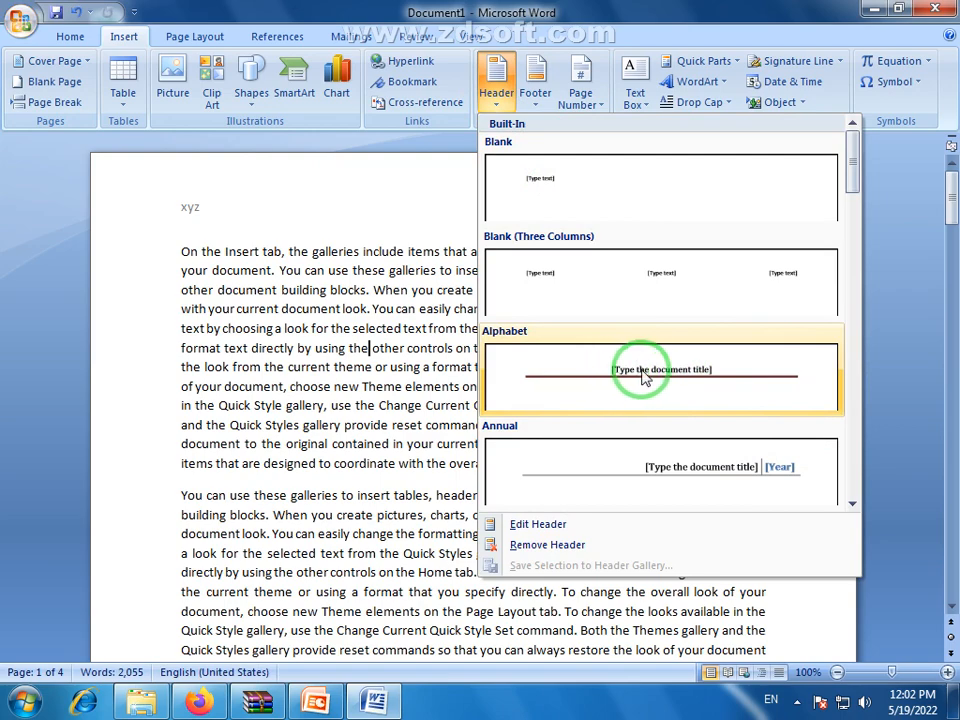
click(713, 373)
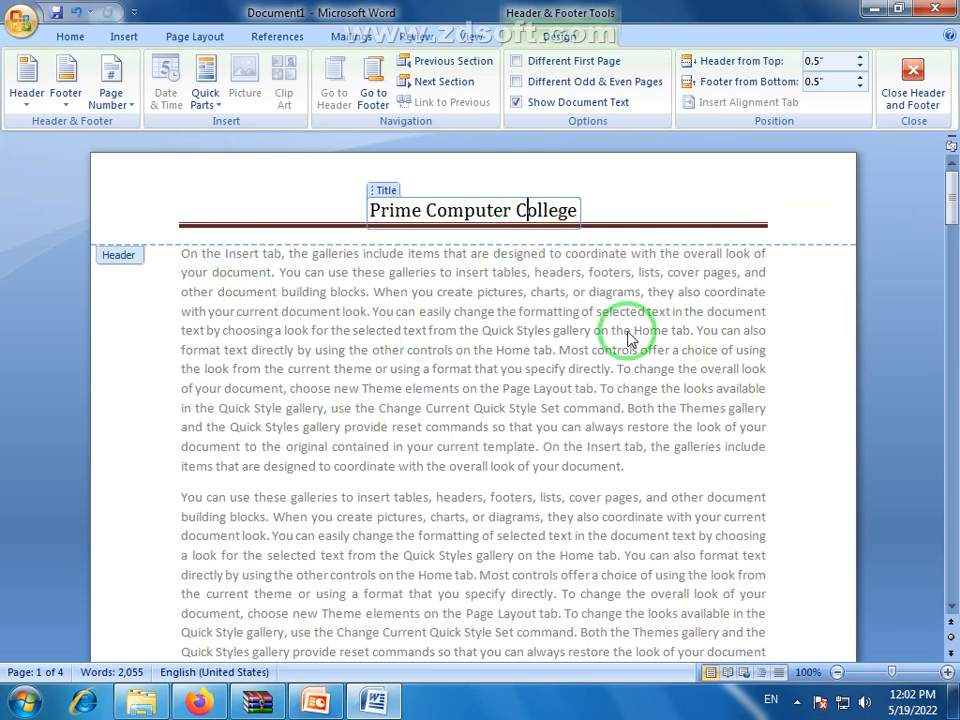
double_click(586, 309)
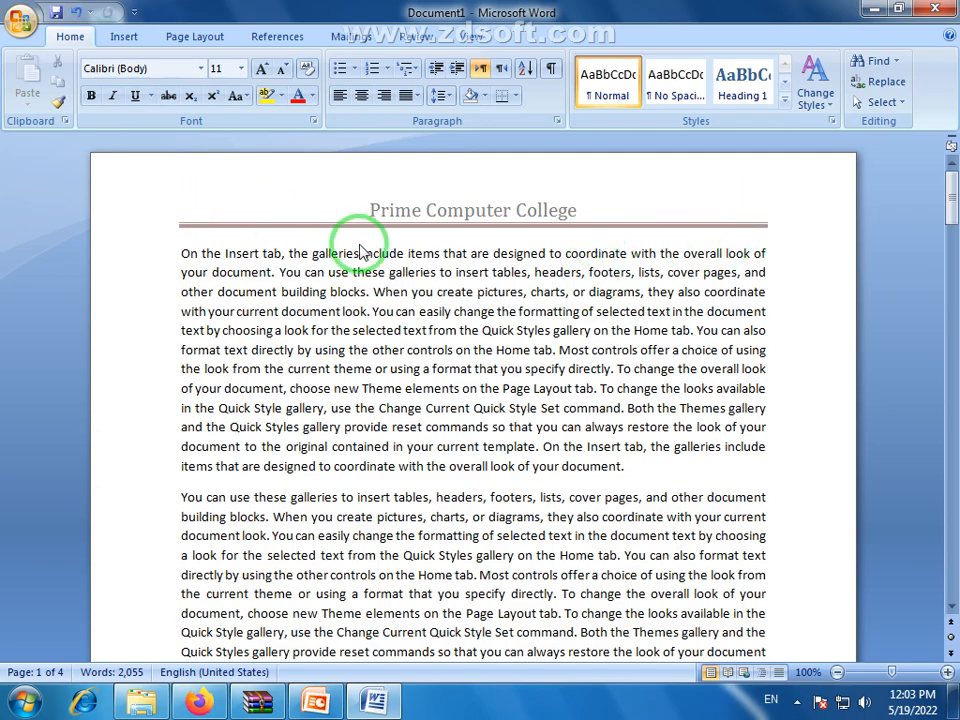
Step: Undo the Alphabet header design, and check the header on the last page
scroll(555, 243, down, 15)
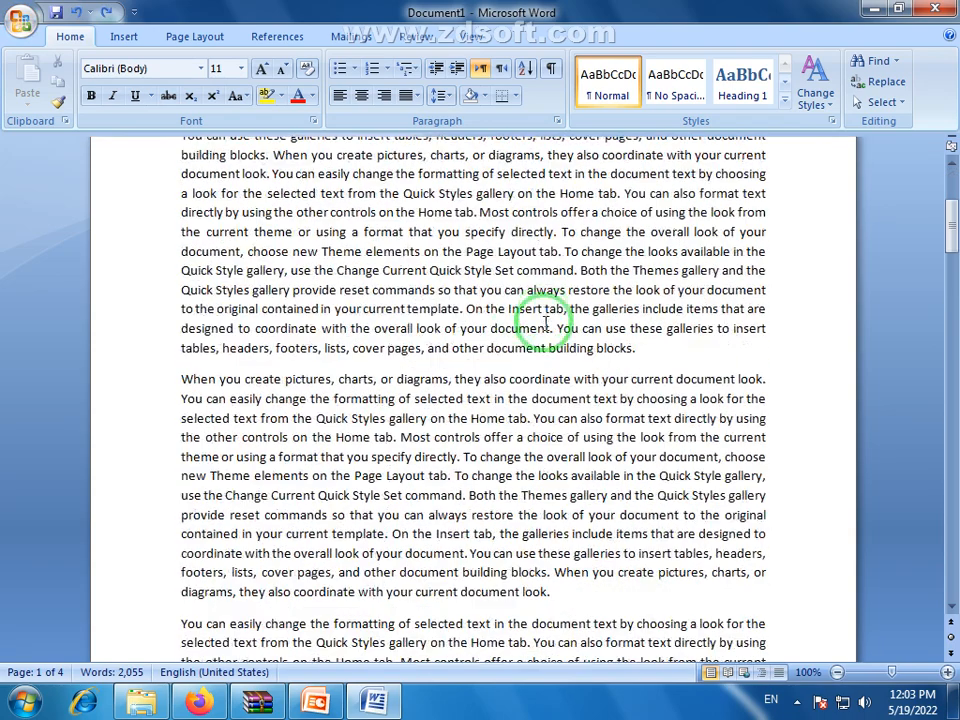
scroll(555, 318, down, 15)
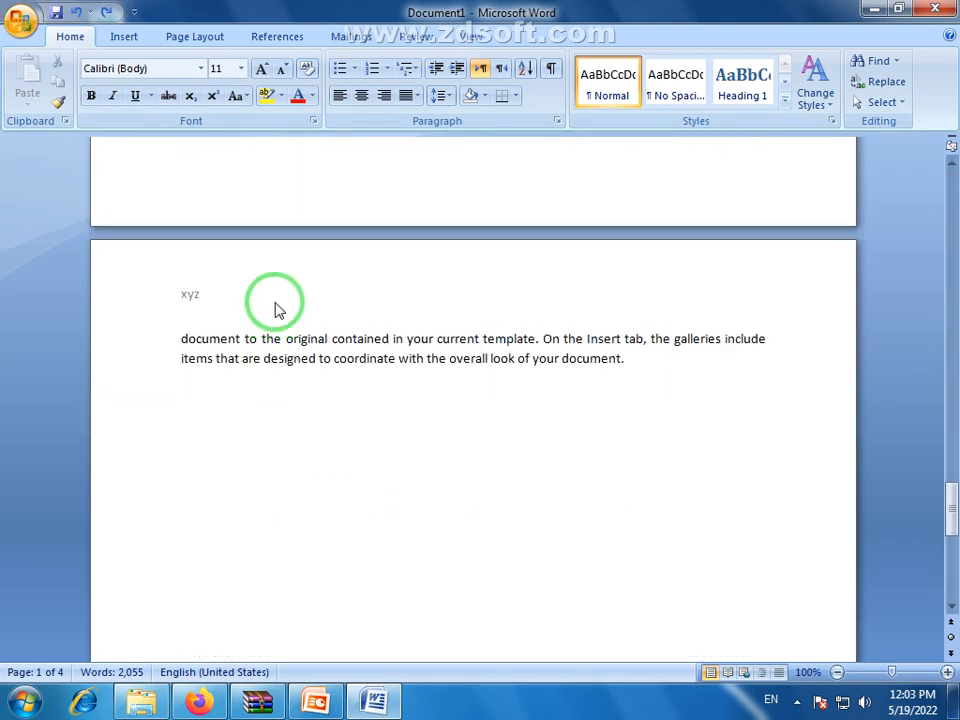
double_click(461, 300)
double_click(414, 380)
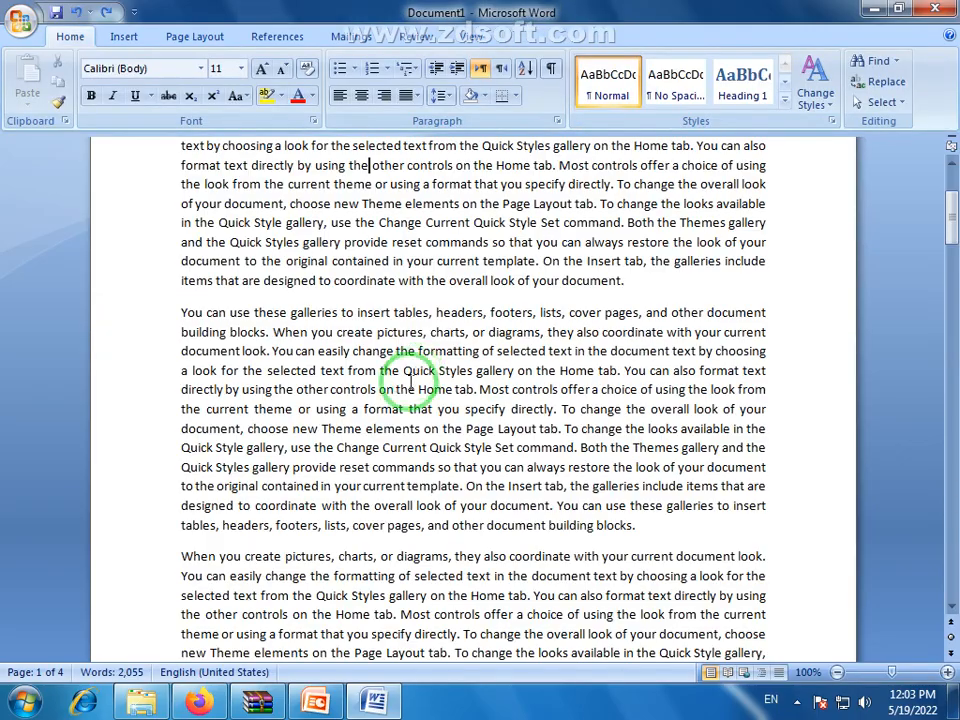
Step: Replace the header text on the last page with Pakistan Faisalabad, and return to the body text
click(125, 37)
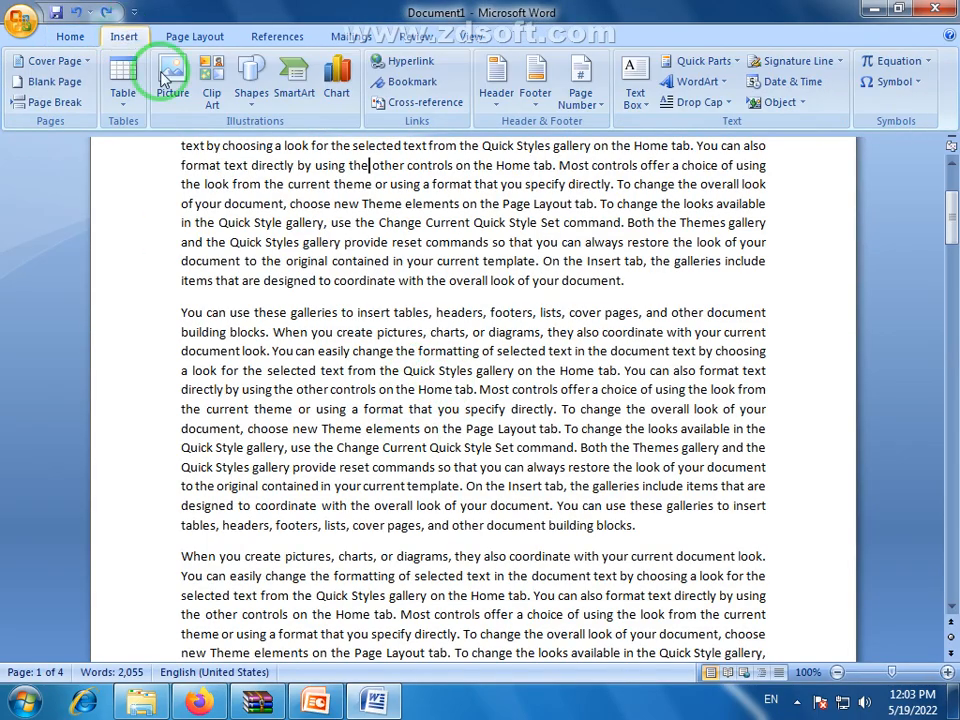
drag(949, 227, 949, 505)
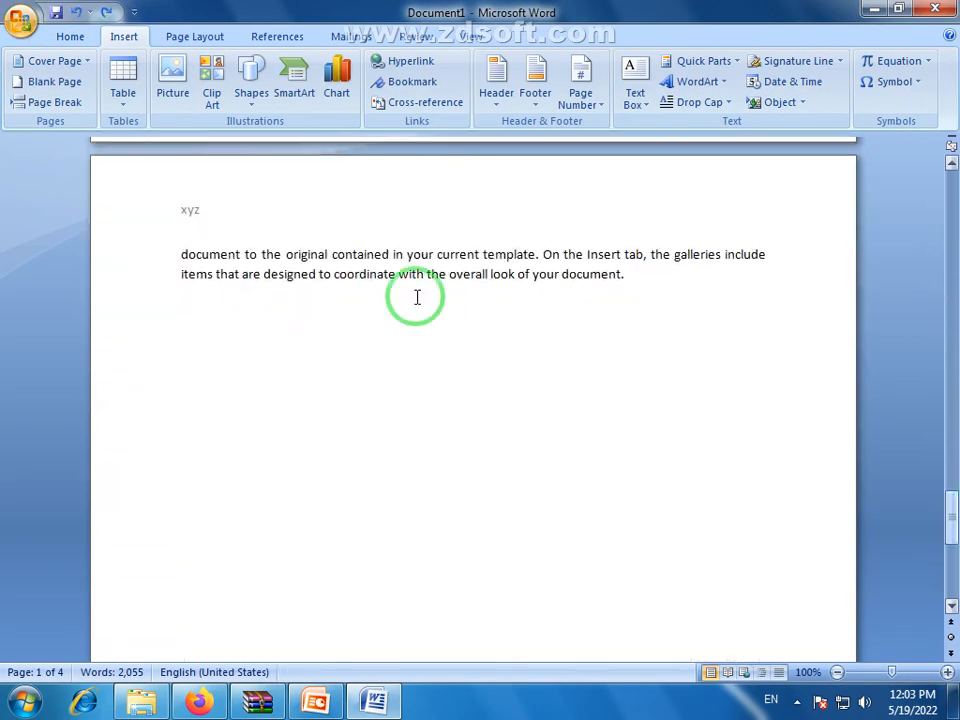
double_click(392, 235)
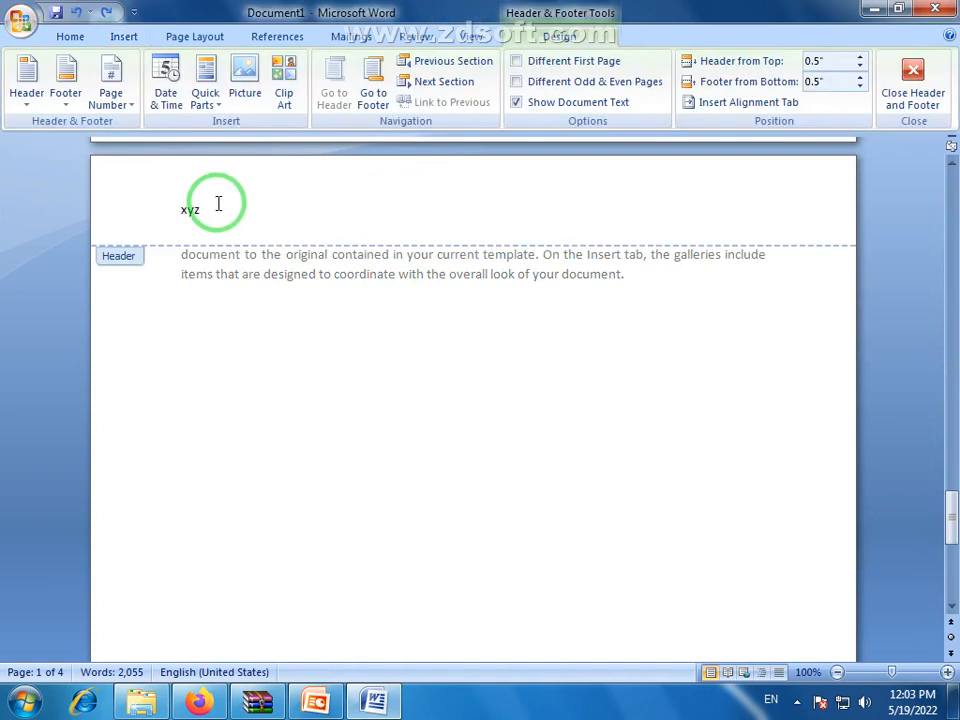
drag(219, 204, 27, 178)
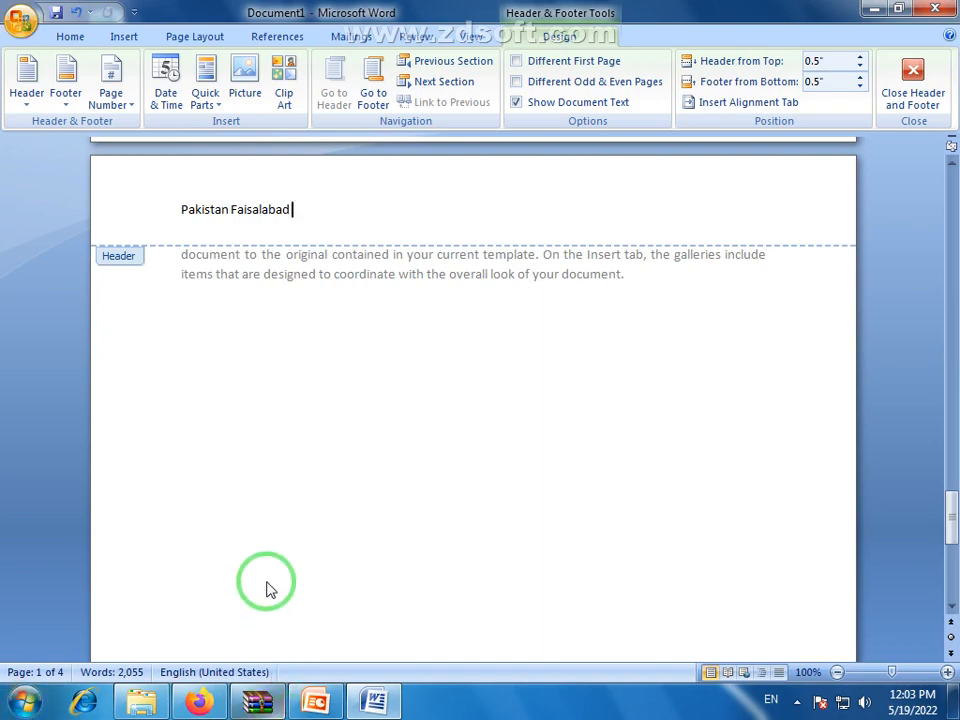
double_click(600, 328)
Step: Review the changed header on all pages of the document, and return to the first page
scroll(500, 420, up, 3)
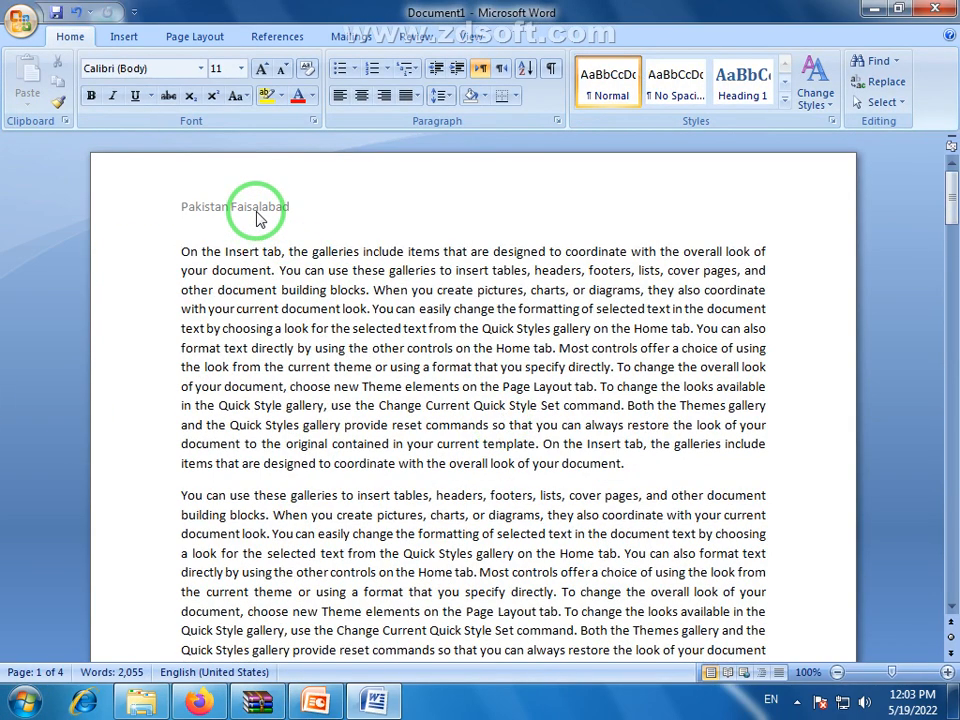
scroll(574, 264, down, 15)
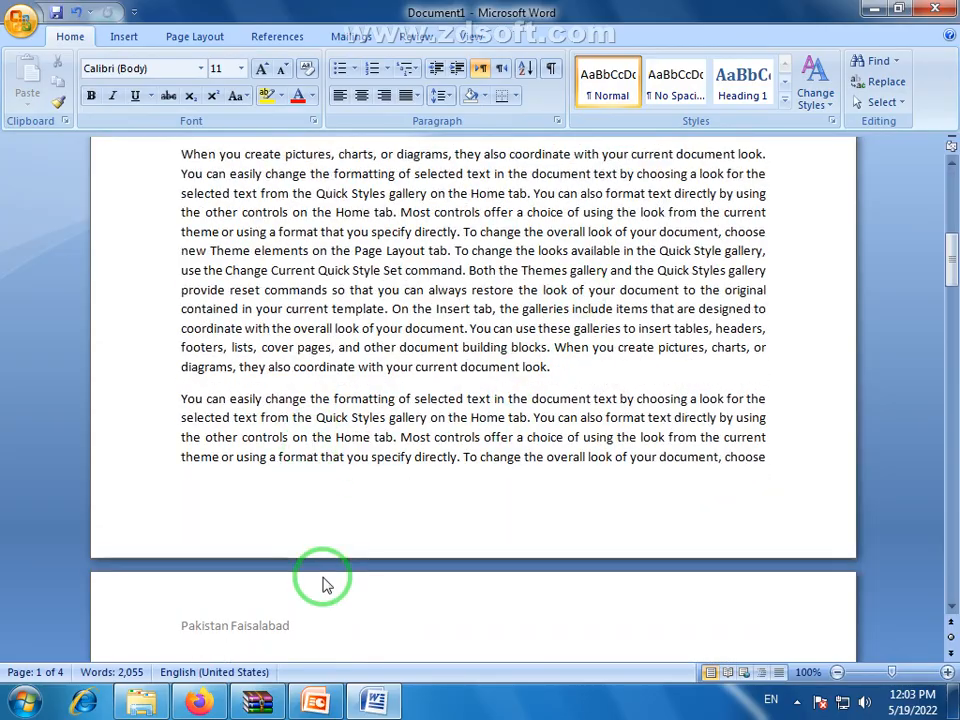
scroll(716, 286, down, 5)
scroll(589, 343, down, 9)
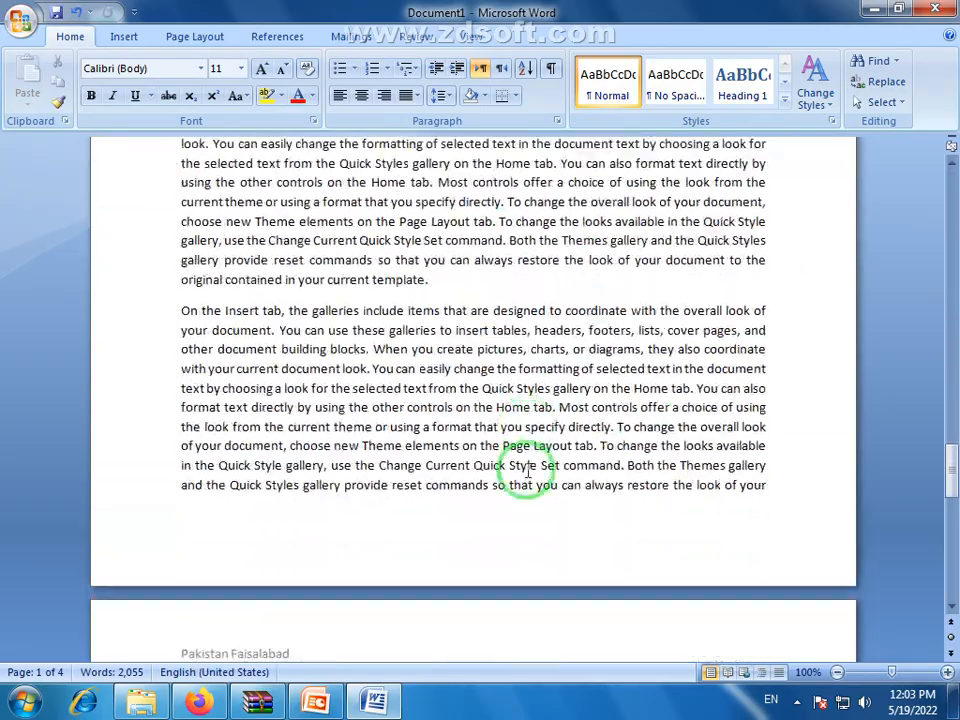
scroll(563, 193, up, 10)
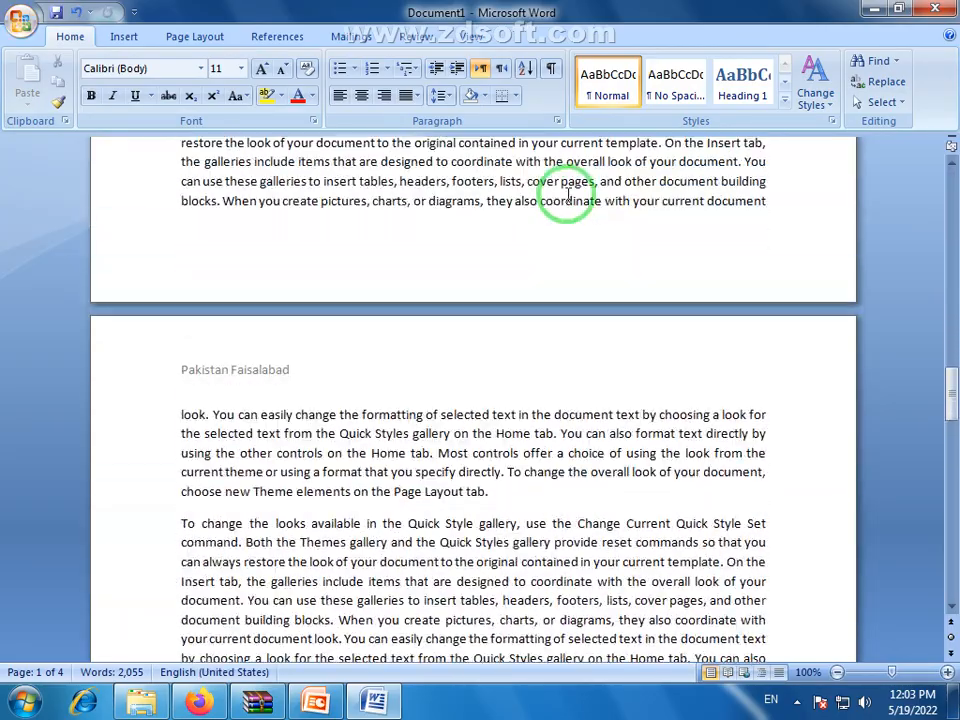
scroll(566, 186, down, 9)
scroll(562, 198, up, 2)
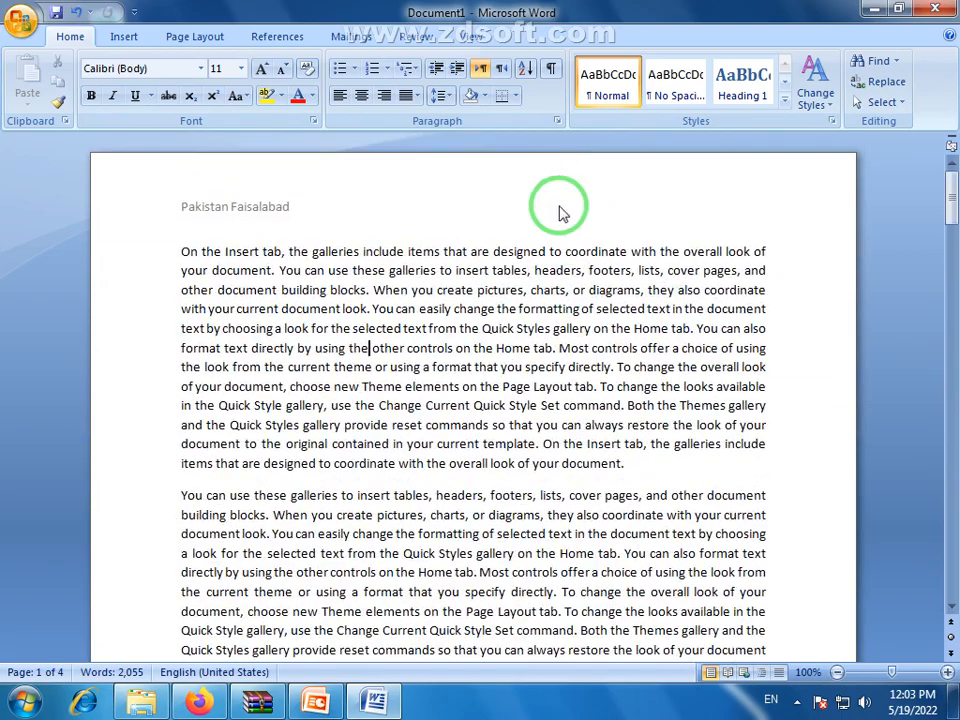
Step: Open the first page's header for editing, return to the body, and select a passage in the first paragraph
double_click(283, 206)
double_click(297, 300)
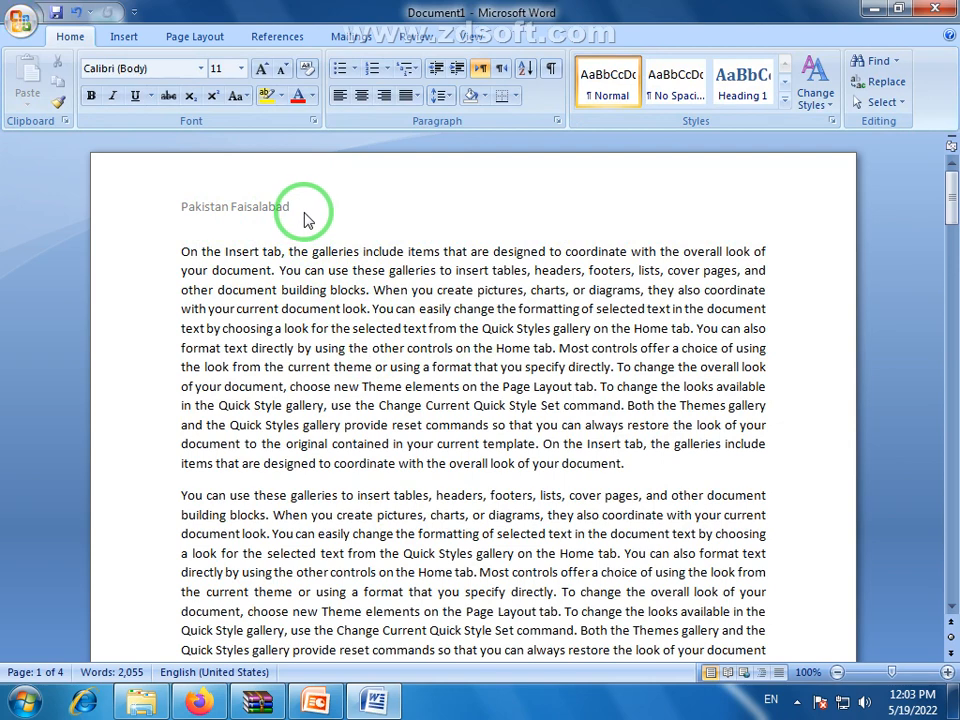
drag(311, 328, 557, 367)
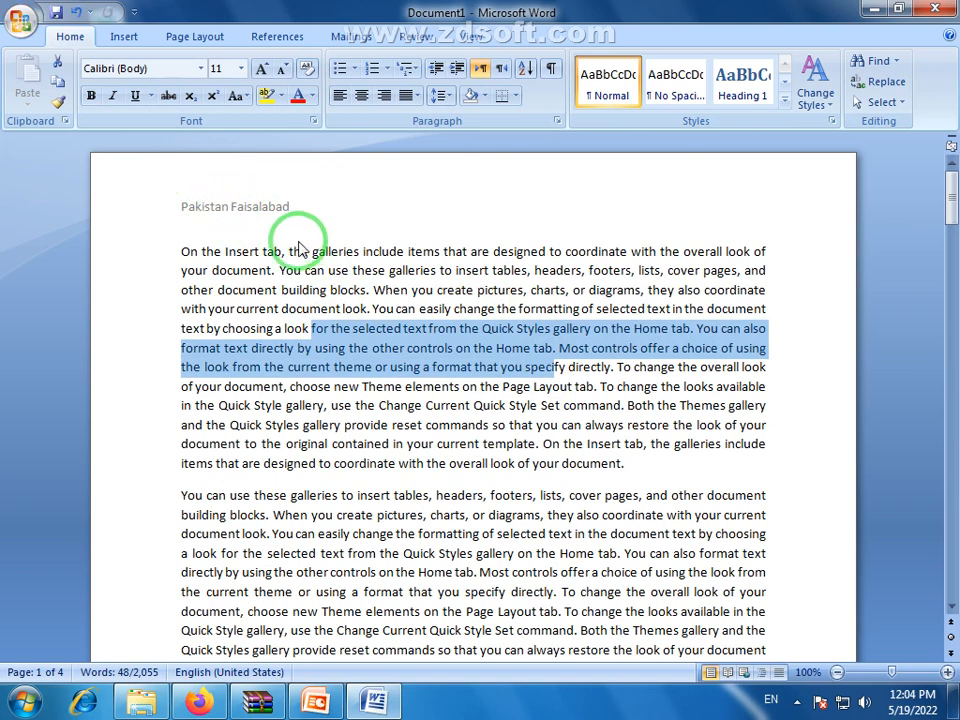
Step: Delete the Pakistan Faisalabad header text on the first page, and return to the body text
drag(358, 407, 388, 425)
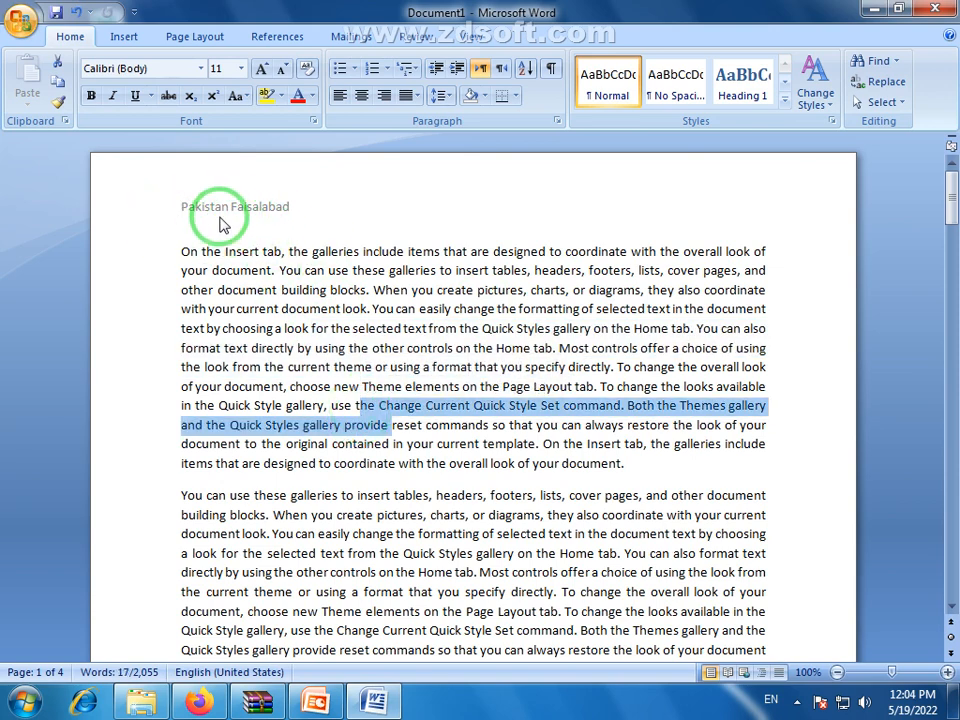
click(407, 345)
double_click(306, 203)
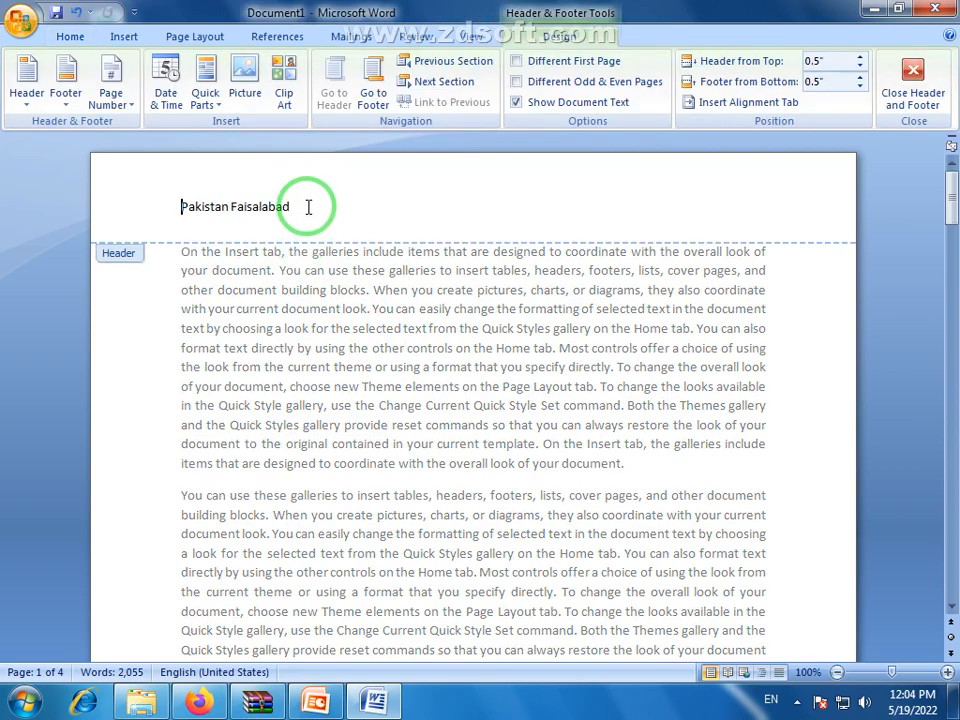
click(124, 202)
key(Delete)
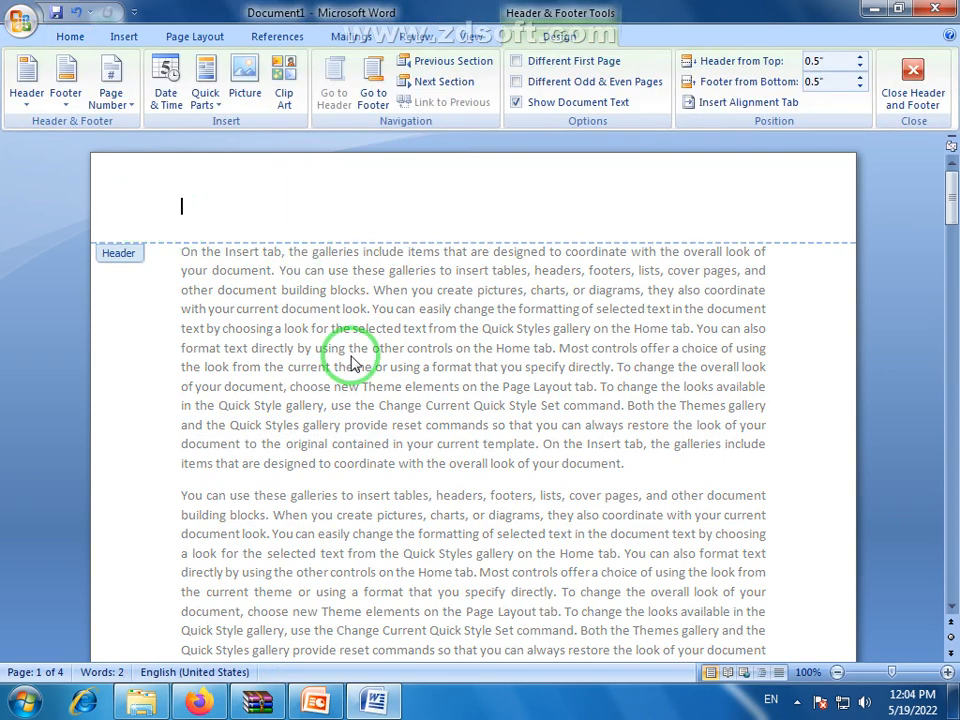
double_click(352, 364)
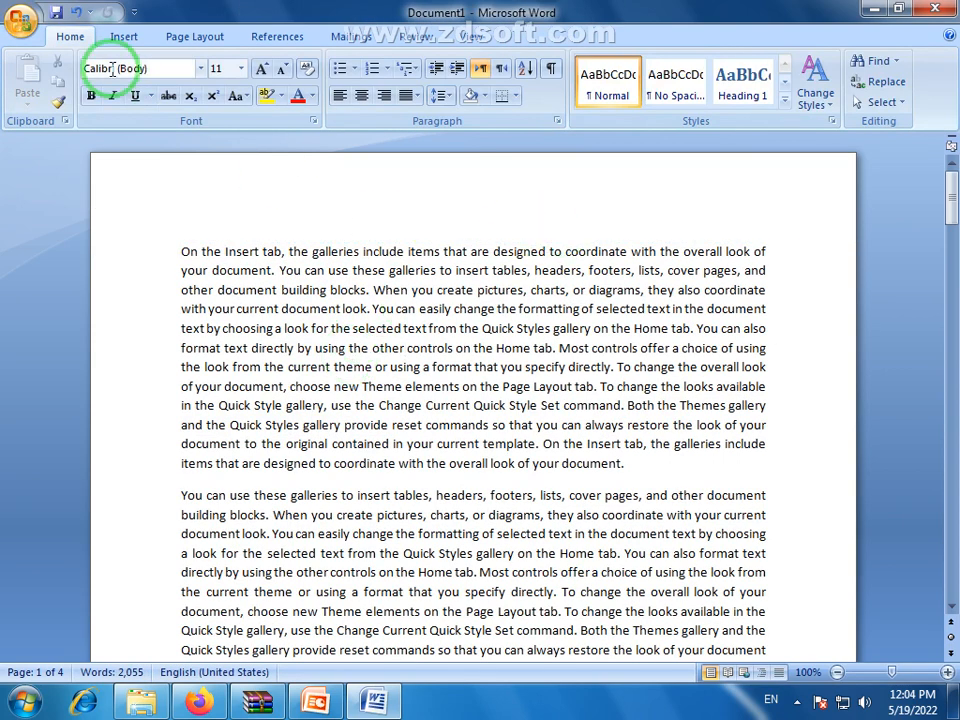
click(122, 37)
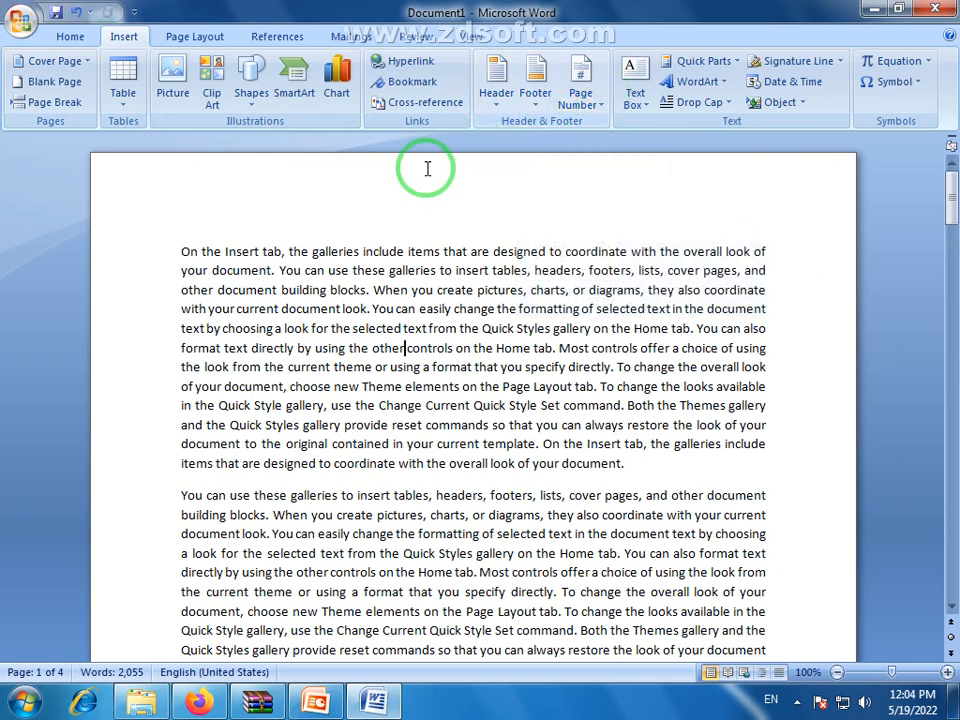
click(604, 108)
mouse_move(604, 123)
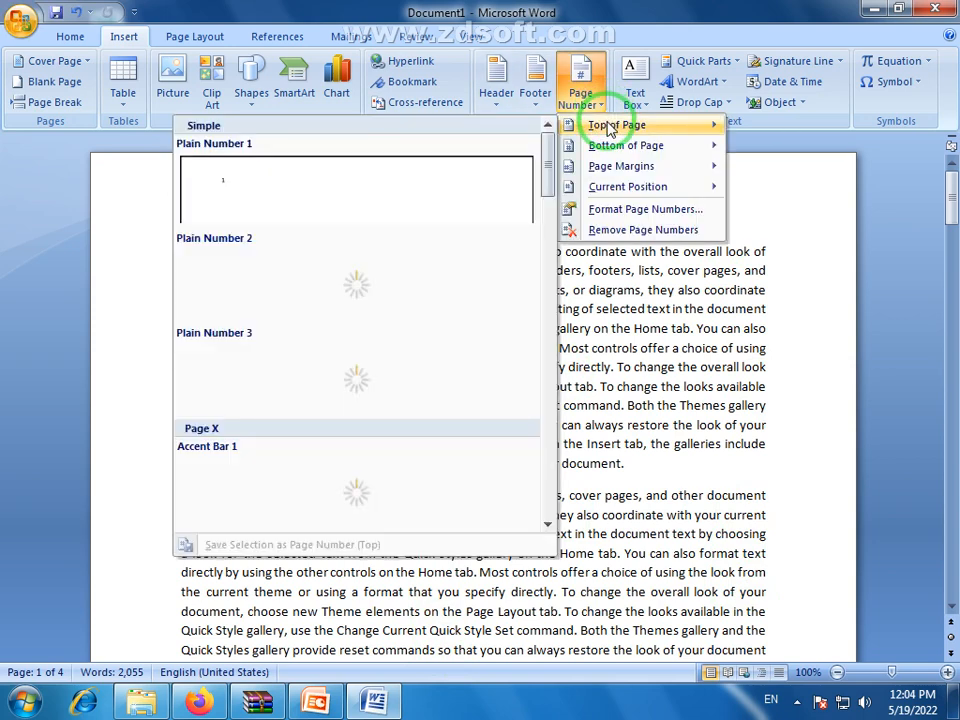
mouse_move(666, 147)
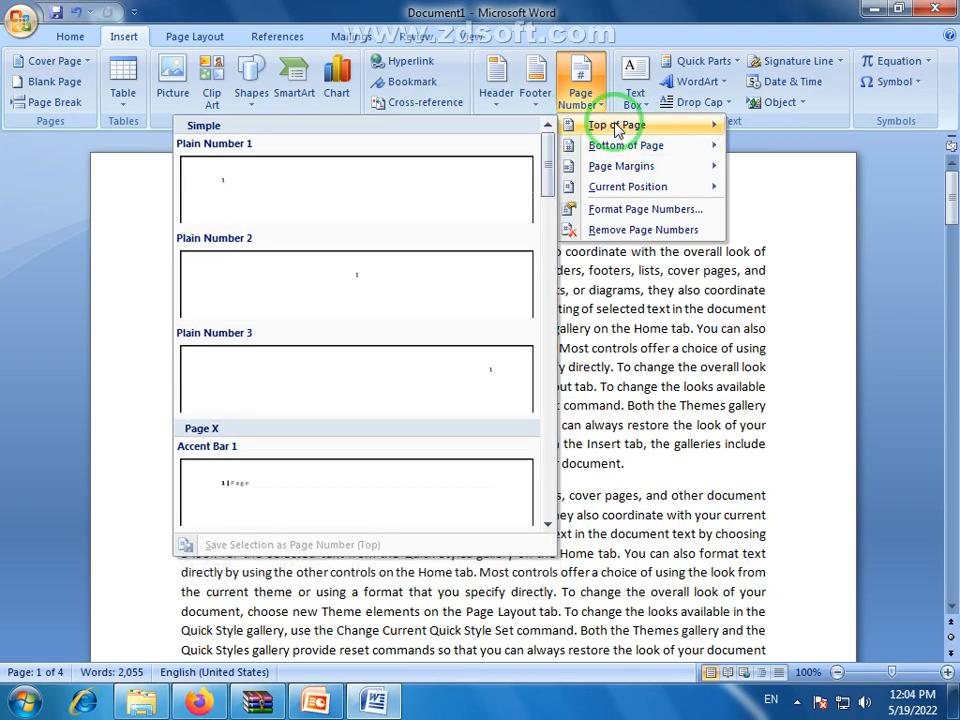
click(793, 356)
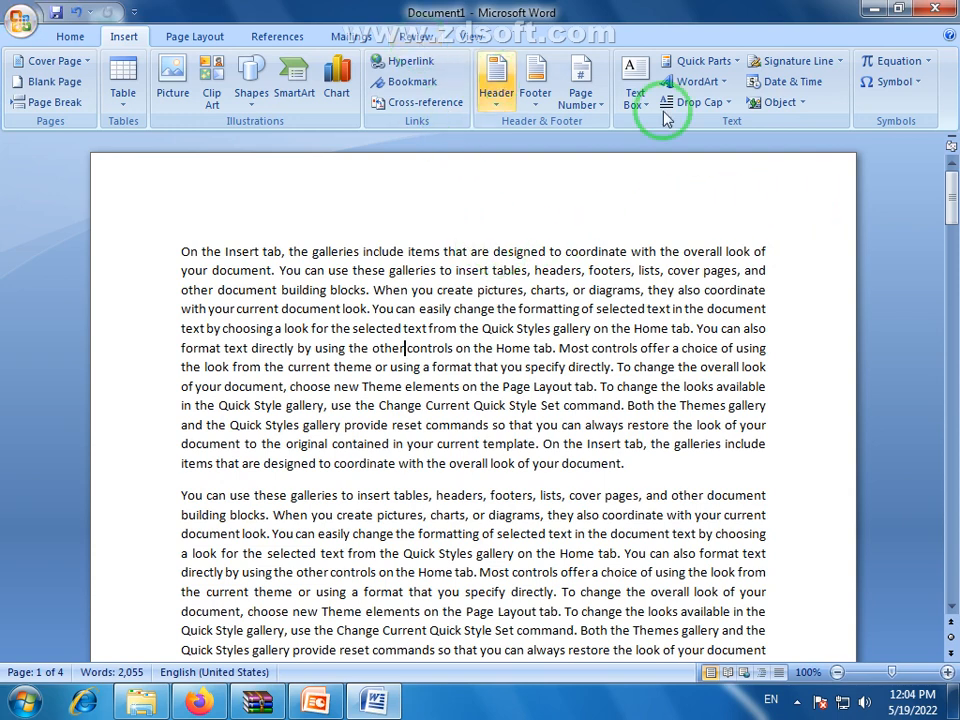
Step: Insert page numbers at the top of the page in the Bold Numbers 1 design, and return to the body text
click(584, 102)
mouse_move(643, 133)
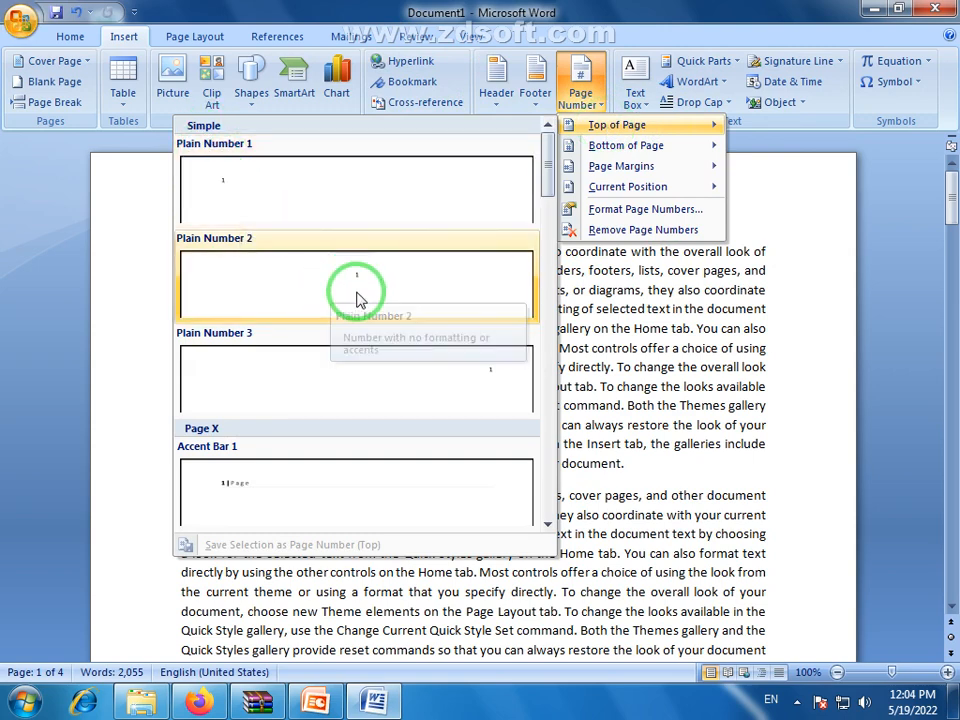
scroll(354, 340, down, 3)
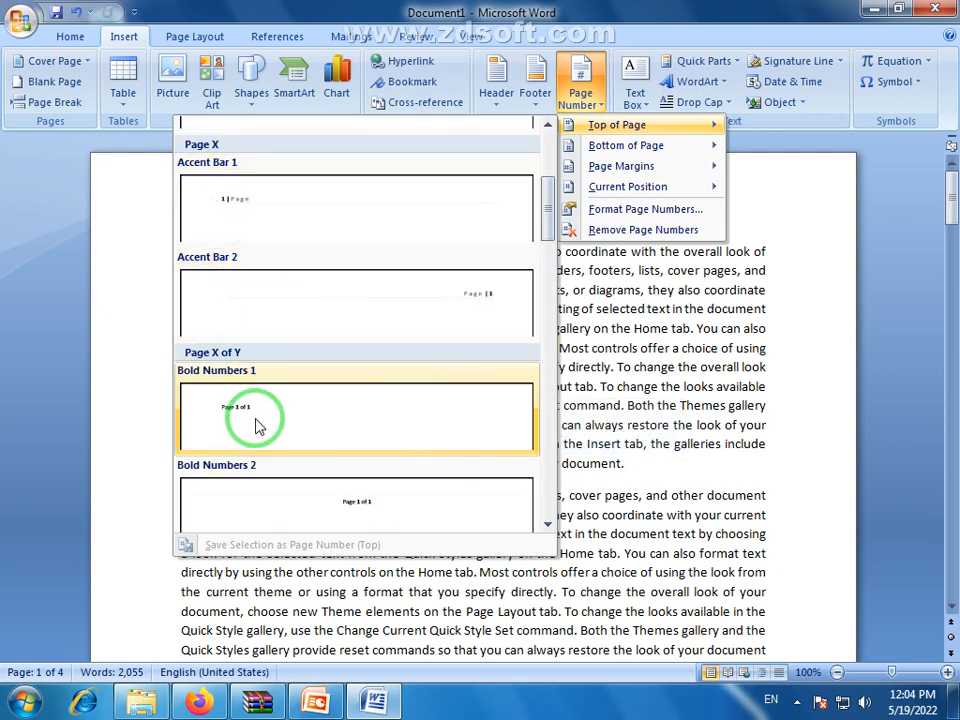
scroll(345, 303, down, 6)
scroll(347, 302, down, 3)
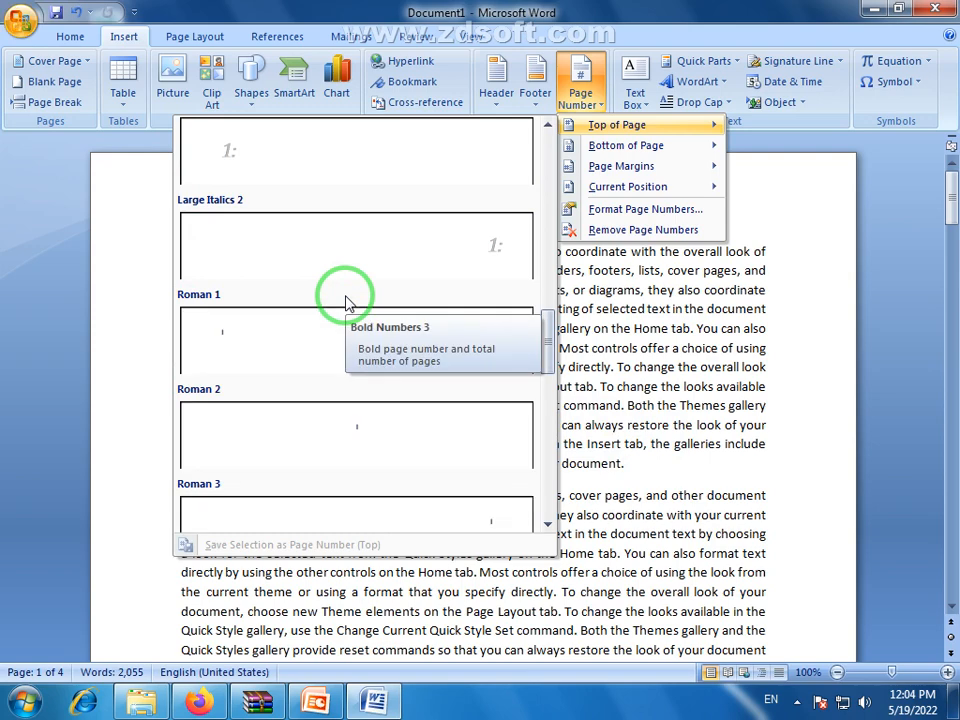
scroll(347, 302, down, 5)
scroll(350, 330, down, 4)
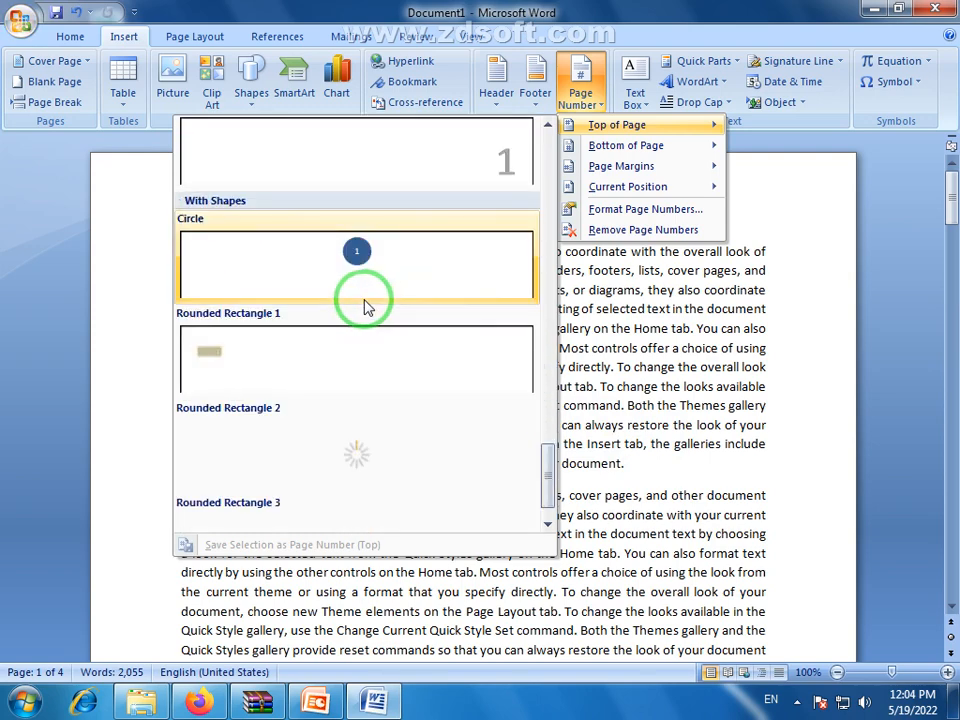
scroll(340, 338, up, 18)
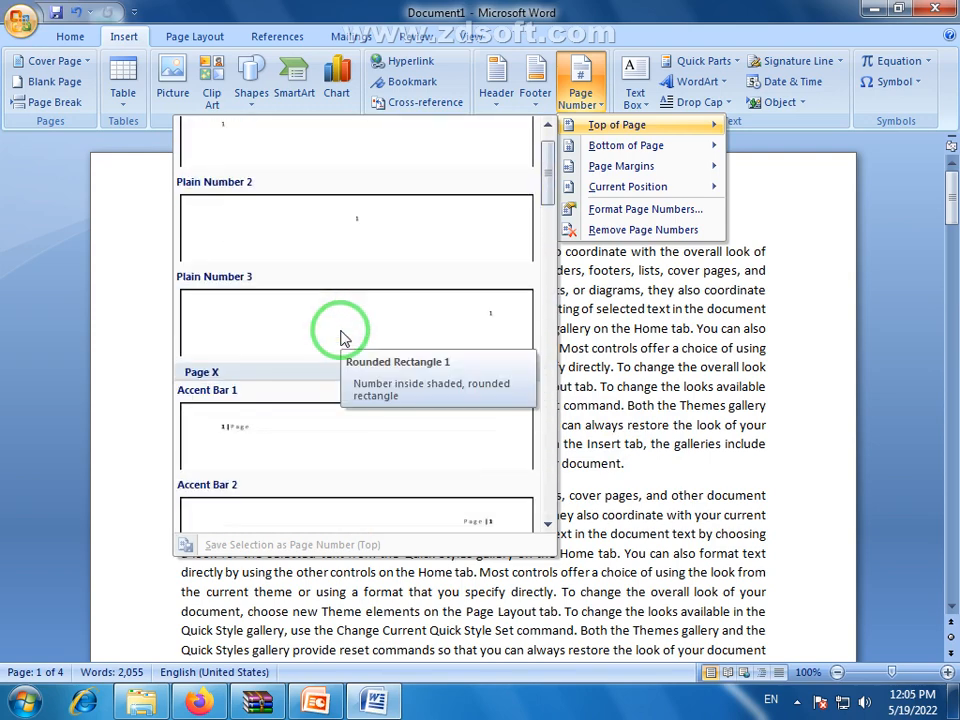
scroll(330, 410, up, 2)
scroll(385, 340, down, 4)
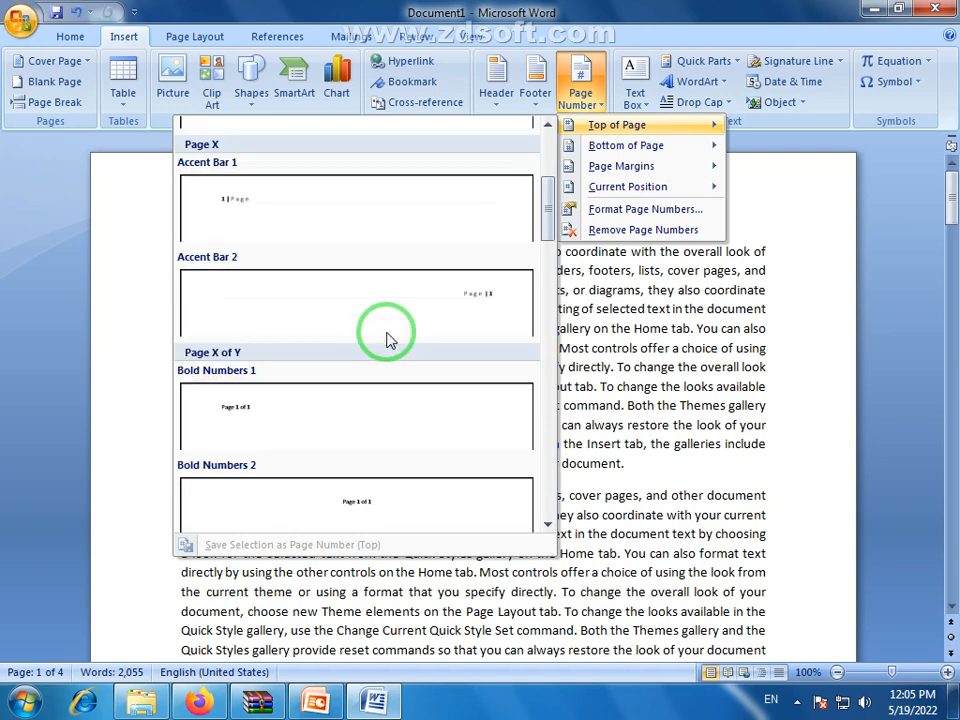
scroll(330, 445, down, 3)
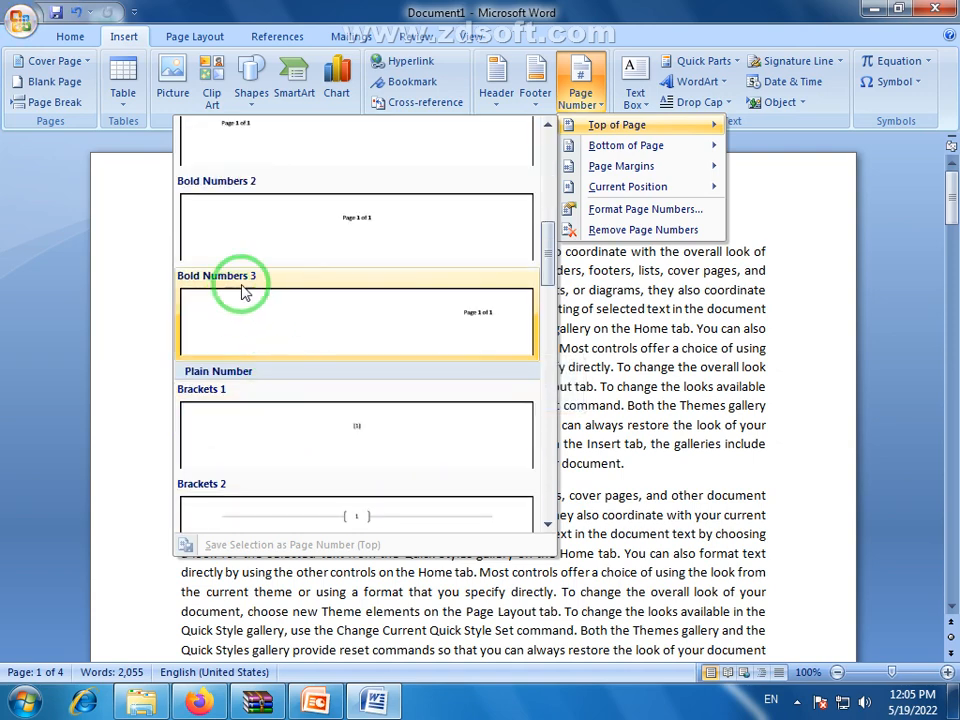
click(238, 133)
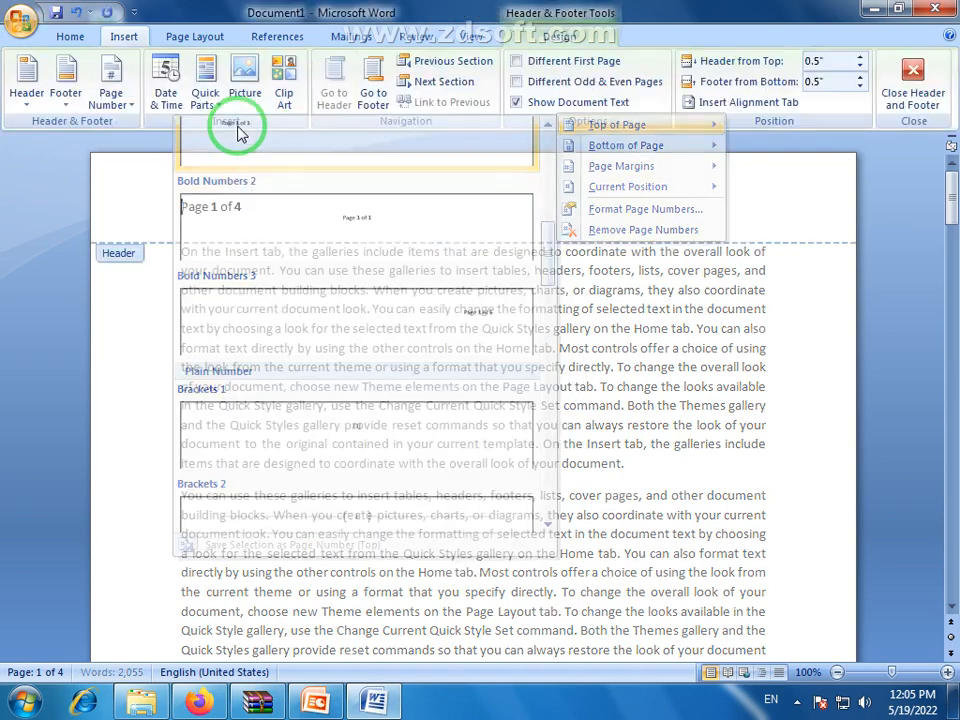
double_click(253, 300)
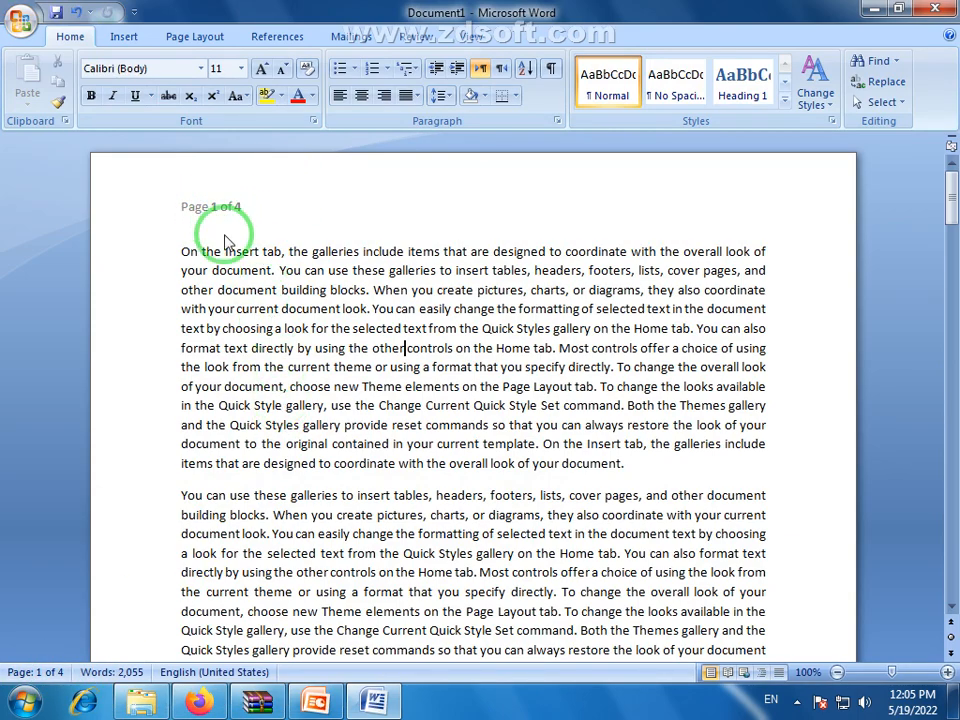
Step: Review the page numbers in the headers of the following pages
scroll(536, 422, down, 15)
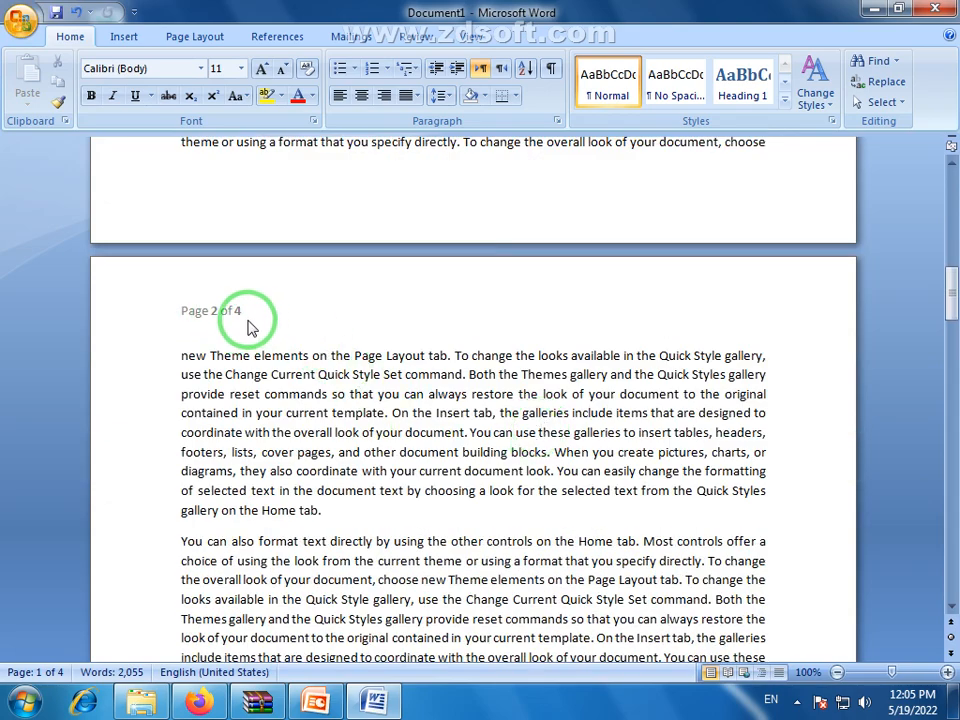
scroll(568, 489, down, 18)
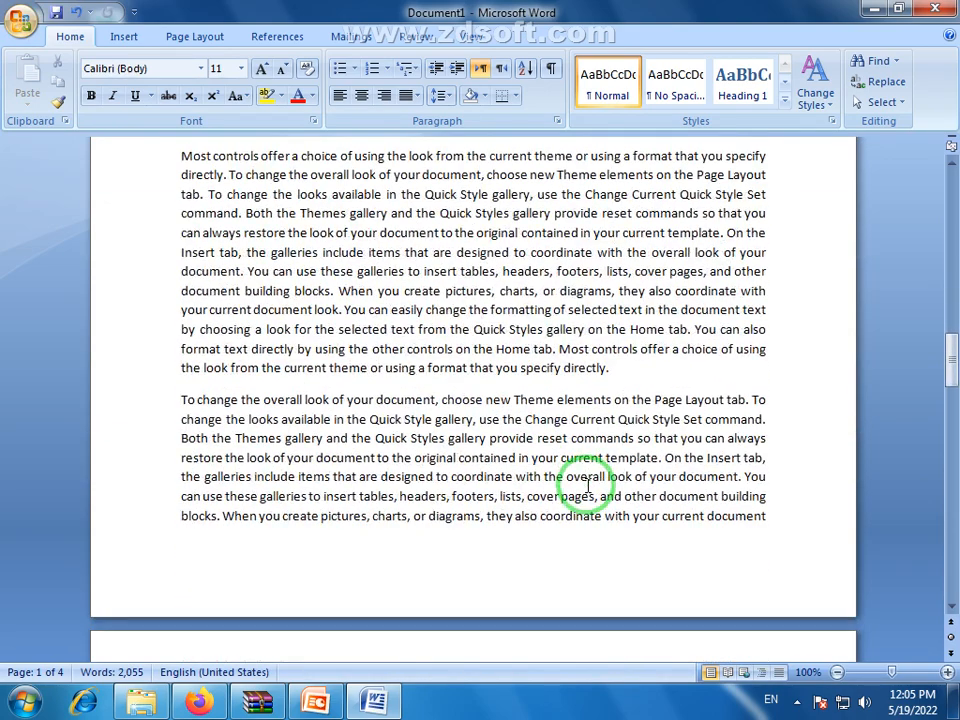
scroll(596, 470, down, 20)
scroll(510, 311, up, 20)
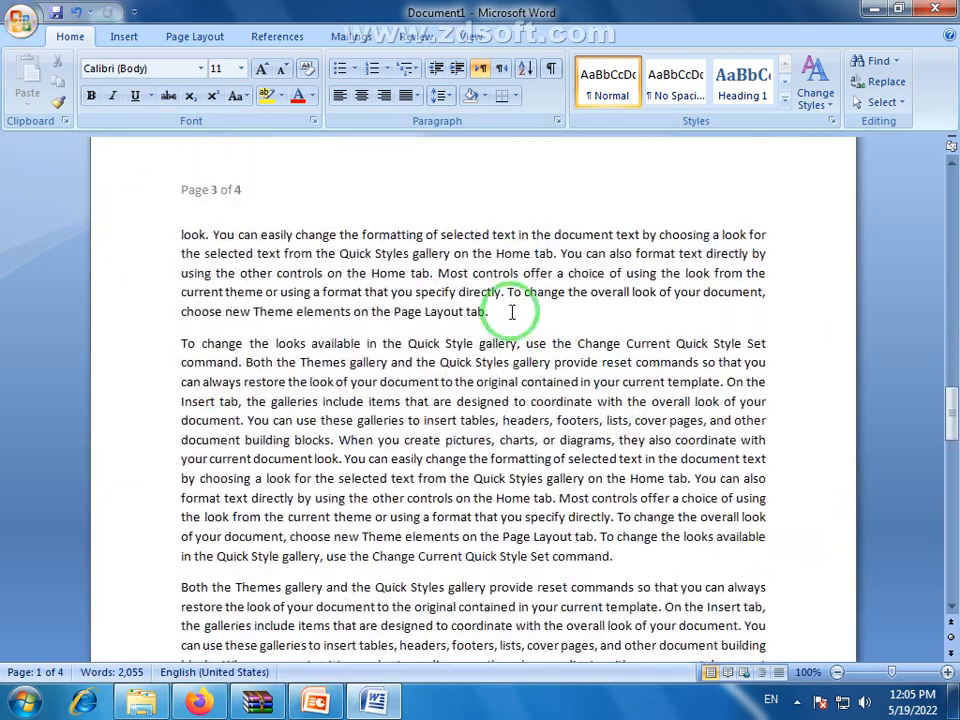
scroll(510, 318, up, 2)
Step: Change the top-of-page numbering to the Bold Numbers 2 design, and return to the body text
click(108, 36)
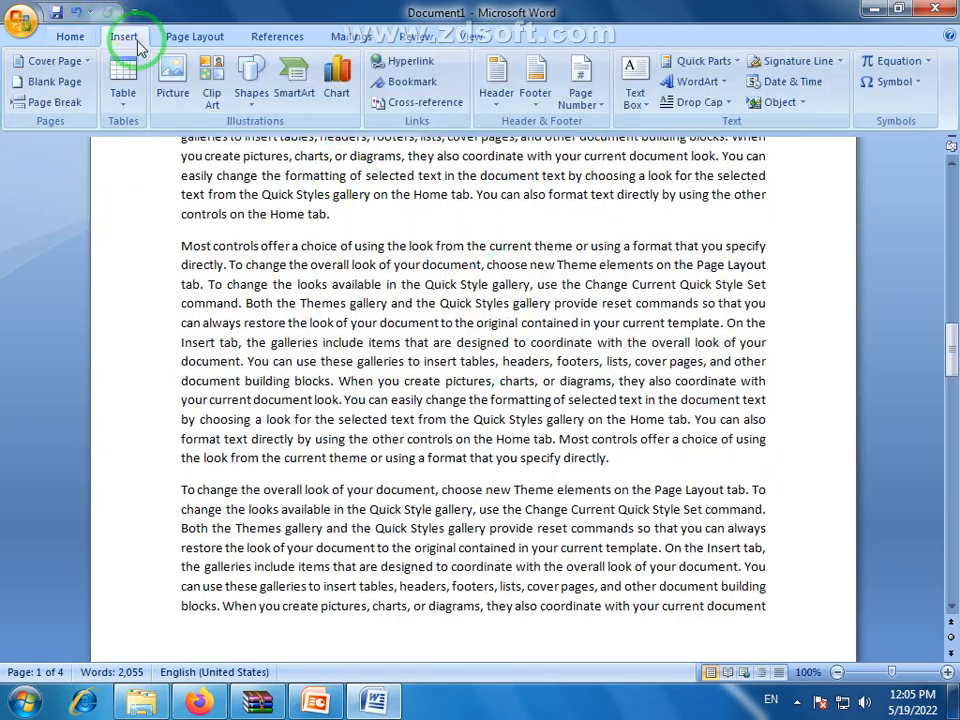
click(581, 98)
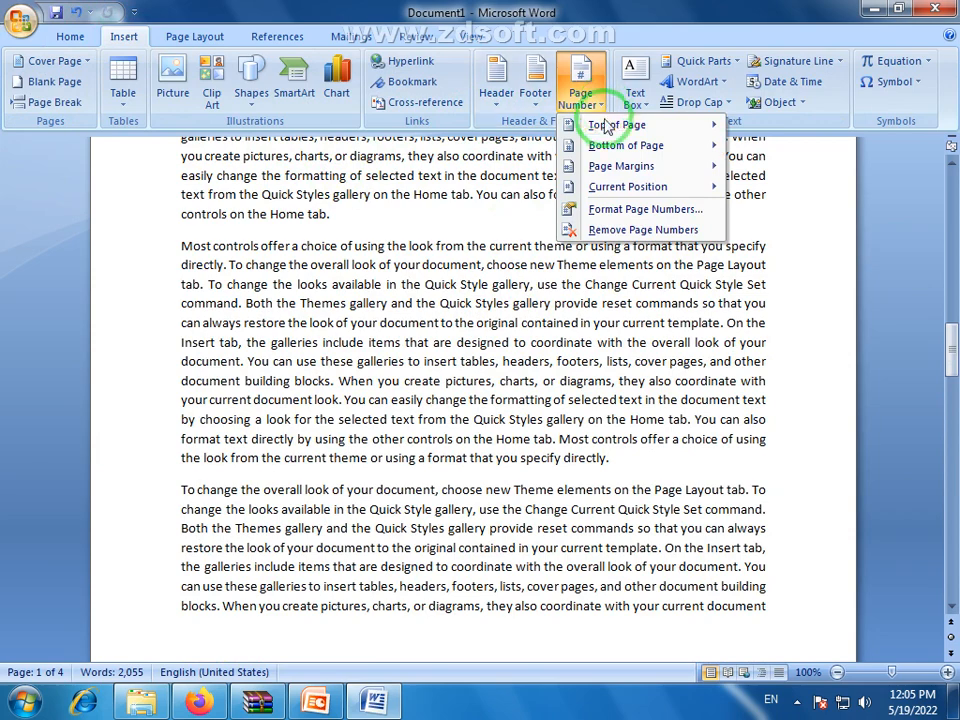
mouse_move(605, 124)
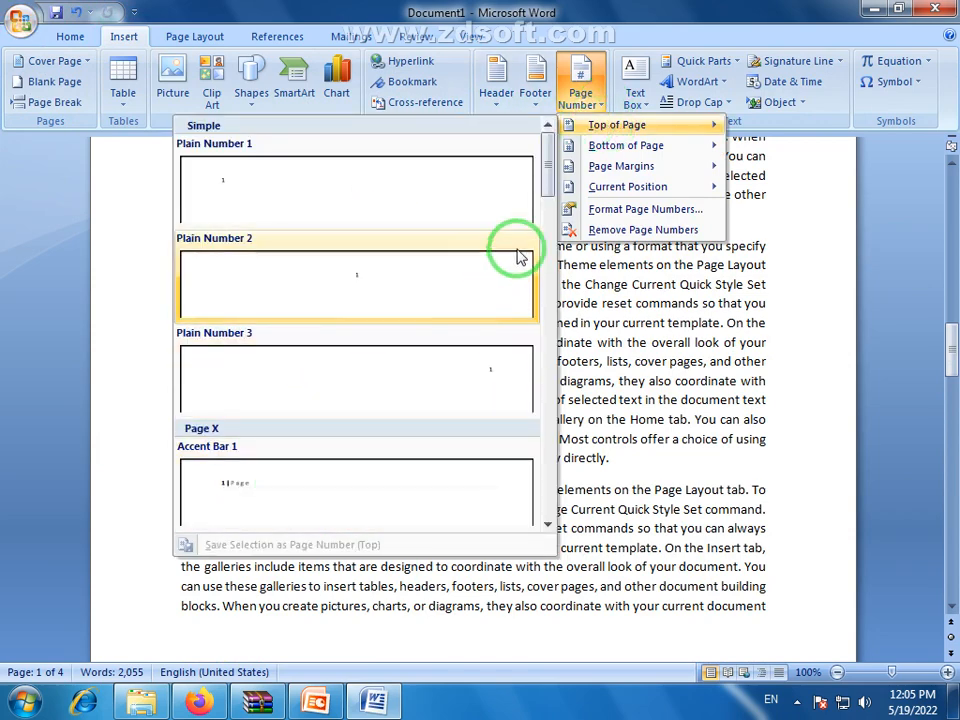
drag(553, 189, 553, 250)
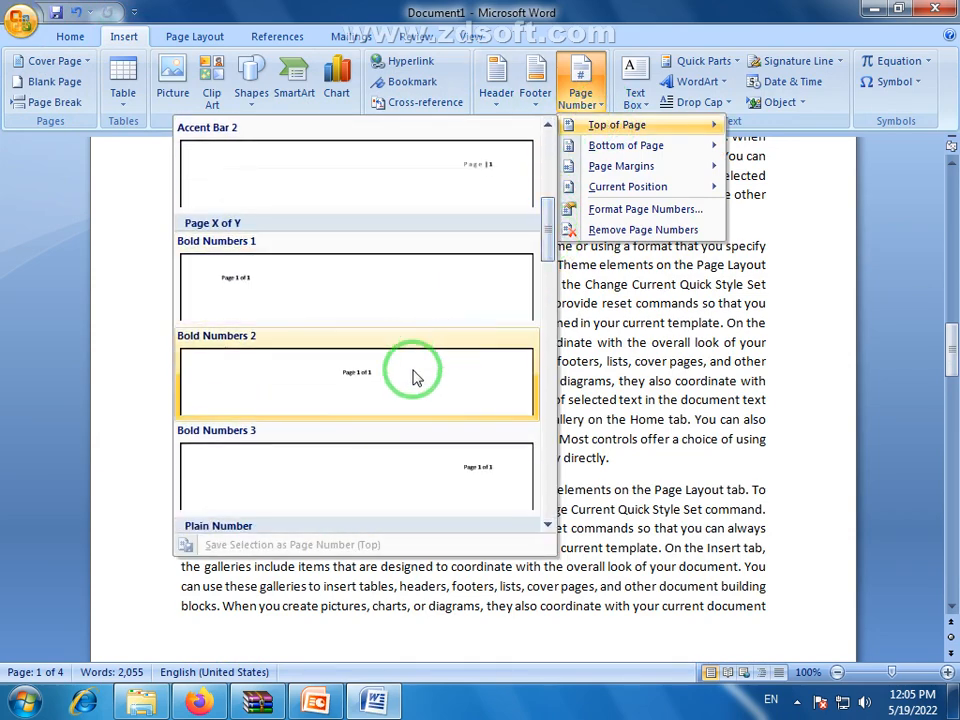
click(415, 377)
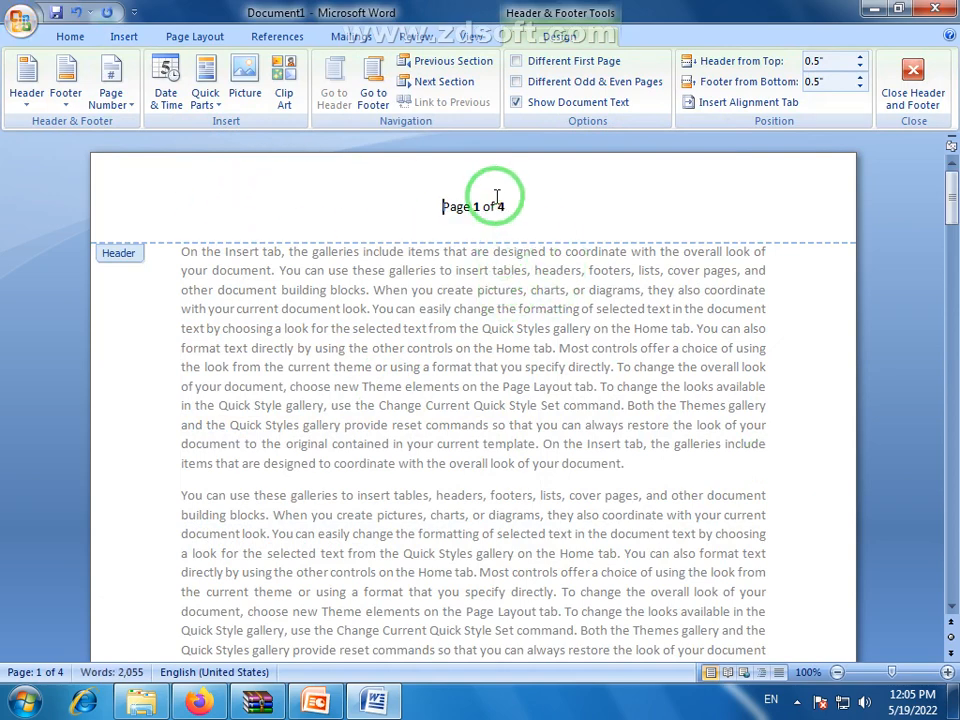
double_click(549, 447)
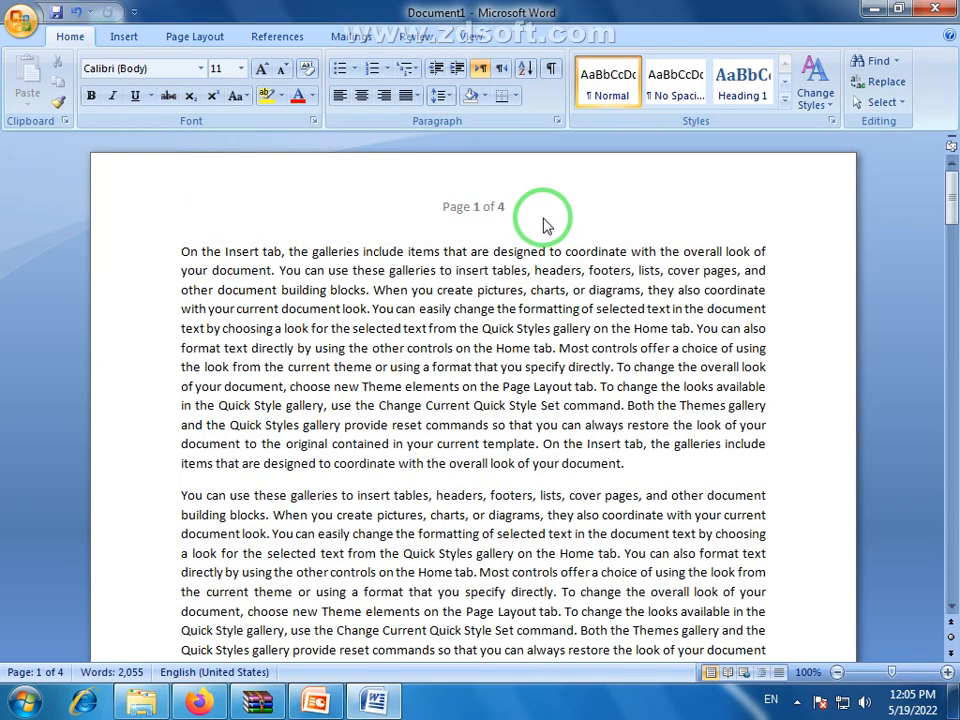
Step: Try the Accent Bar, Left page number in the page margin, undo it, and return to the body text
click(130, 38)
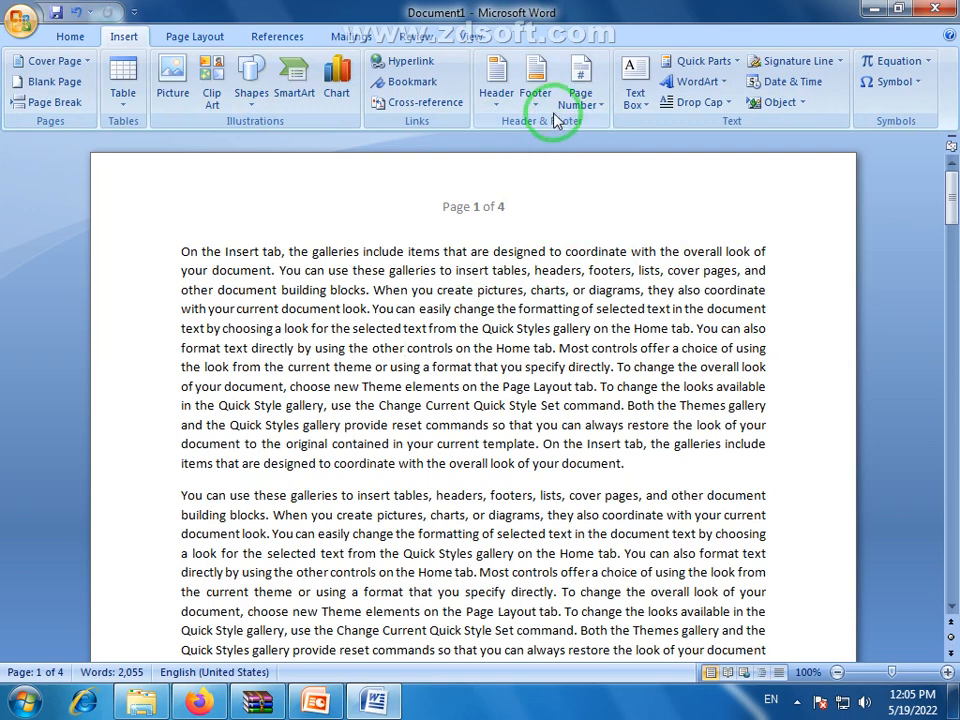
click(600, 108)
mouse_move(656, 133)
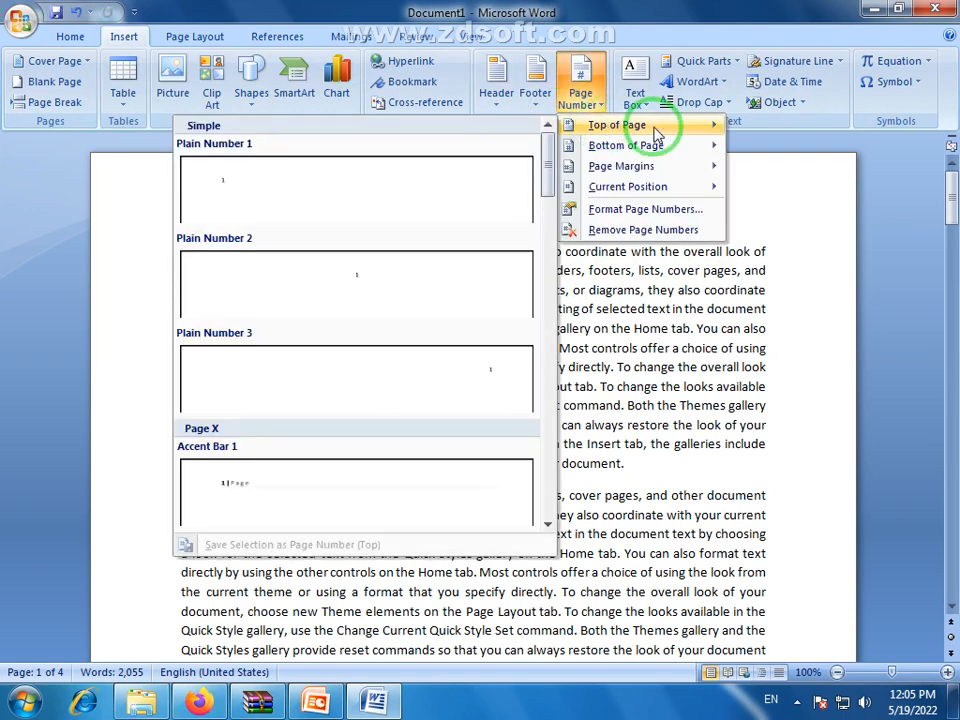
mouse_move(630, 148)
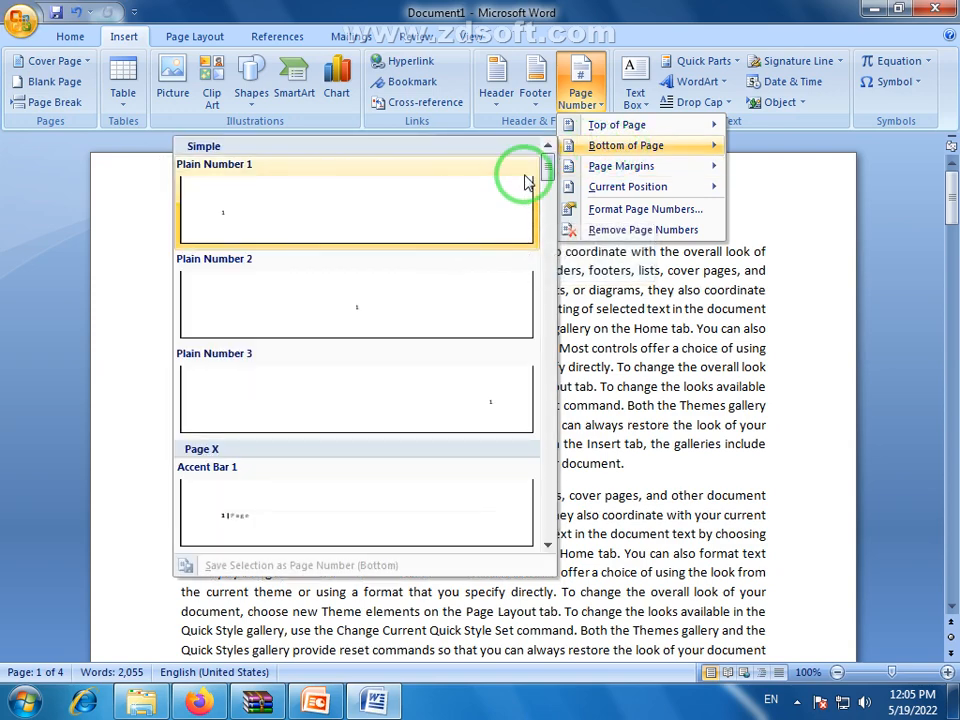
mouse_move(657, 174)
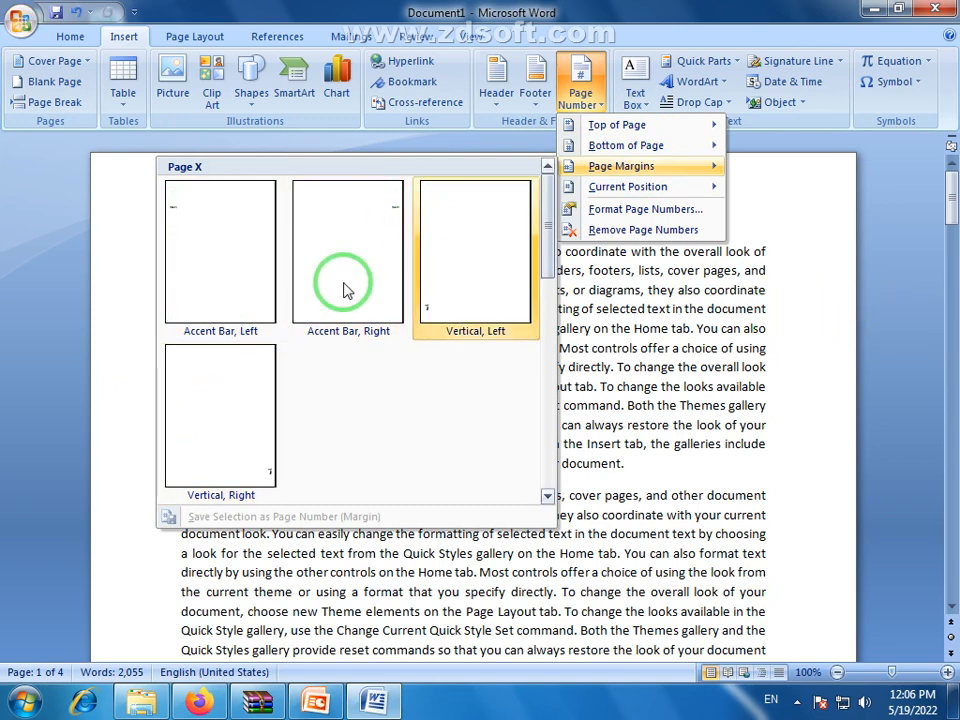
click(210, 242)
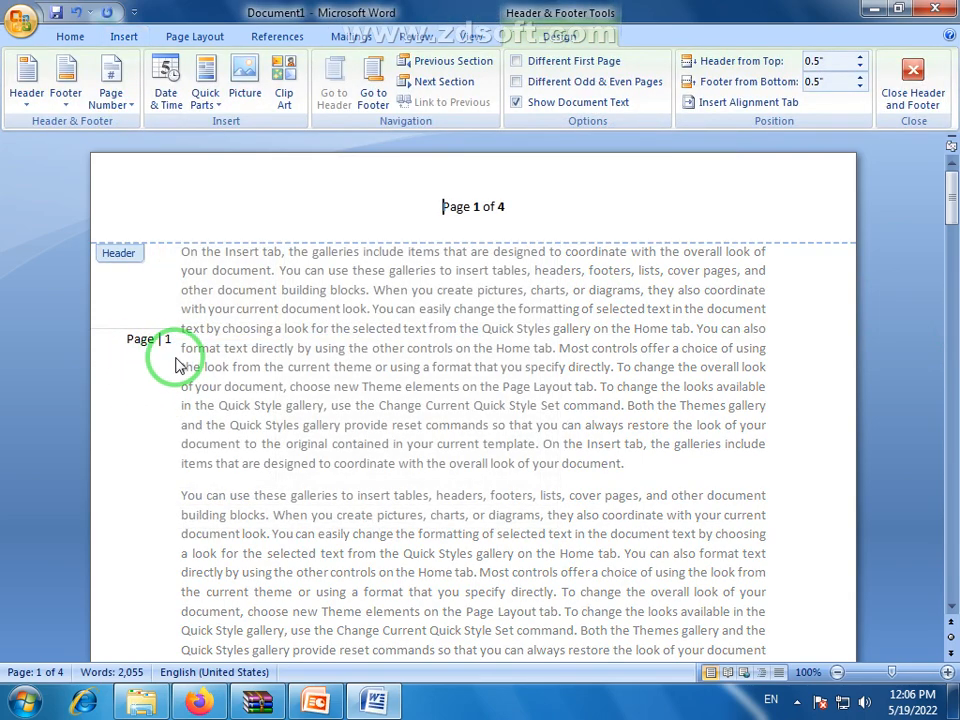
key(ctrl+z)
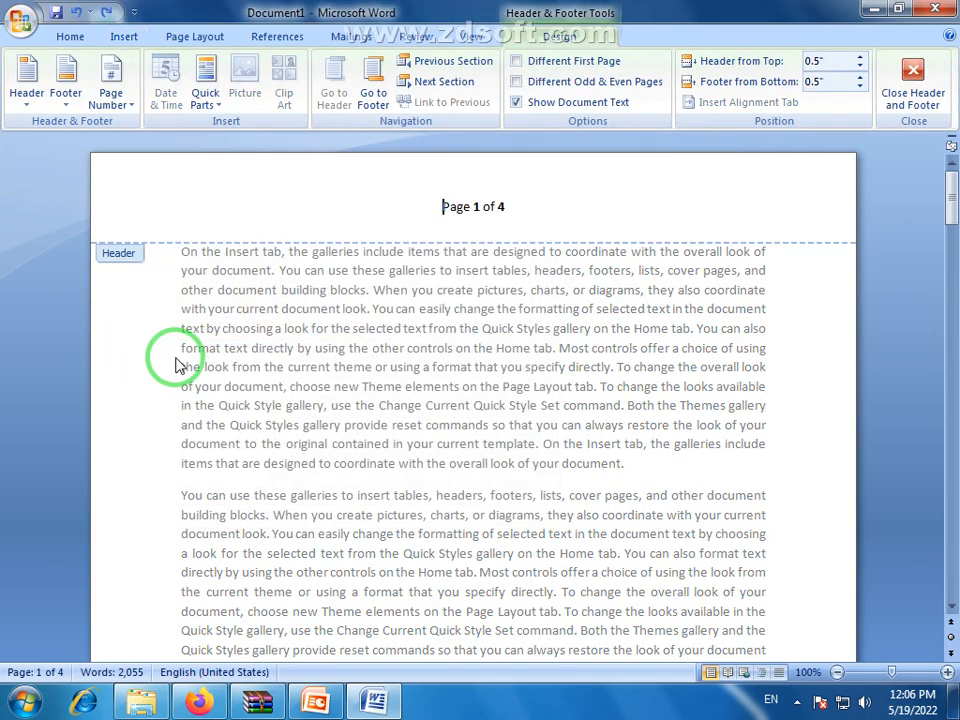
double_click(461, 313)
click(128, 38)
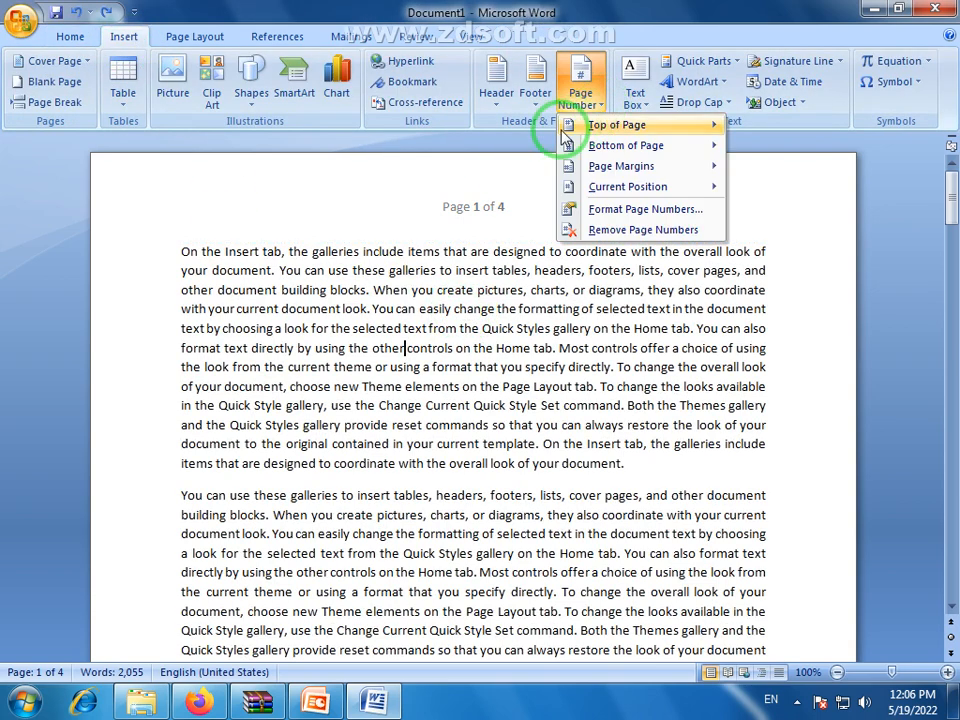
mouse_move(668, 193)
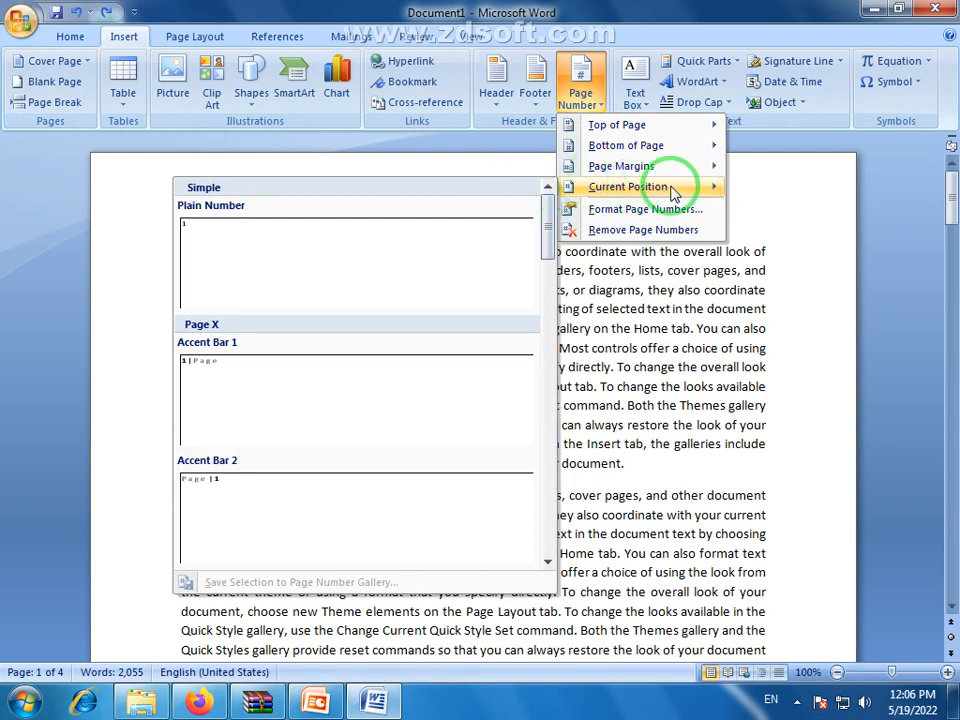
click(666, 468)
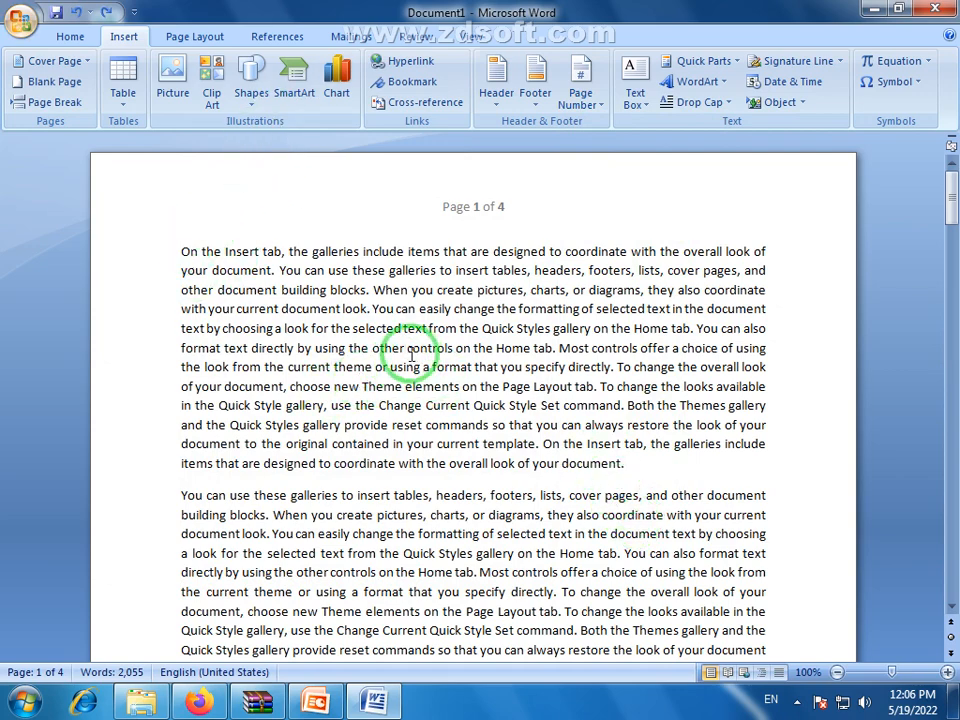
Step: Insert an Accent Bar 2 page number at the current position, after the paragraph on page 1 ending "with your current document look."
scroll(707, 396, down, 8)
scroll(705, 400, down, 1)
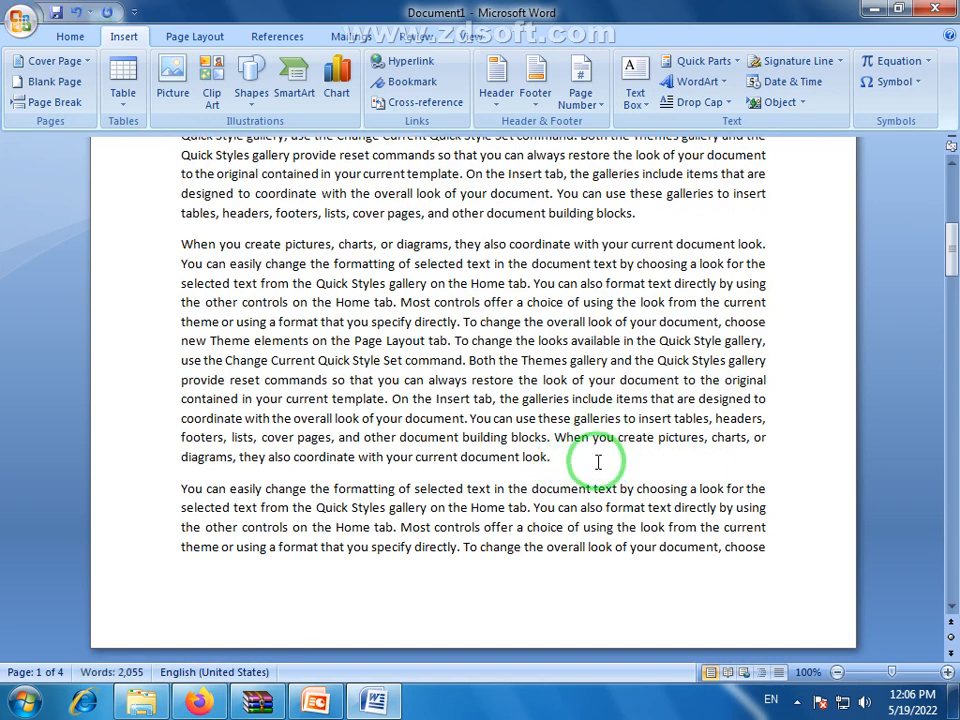
click(603, 117)
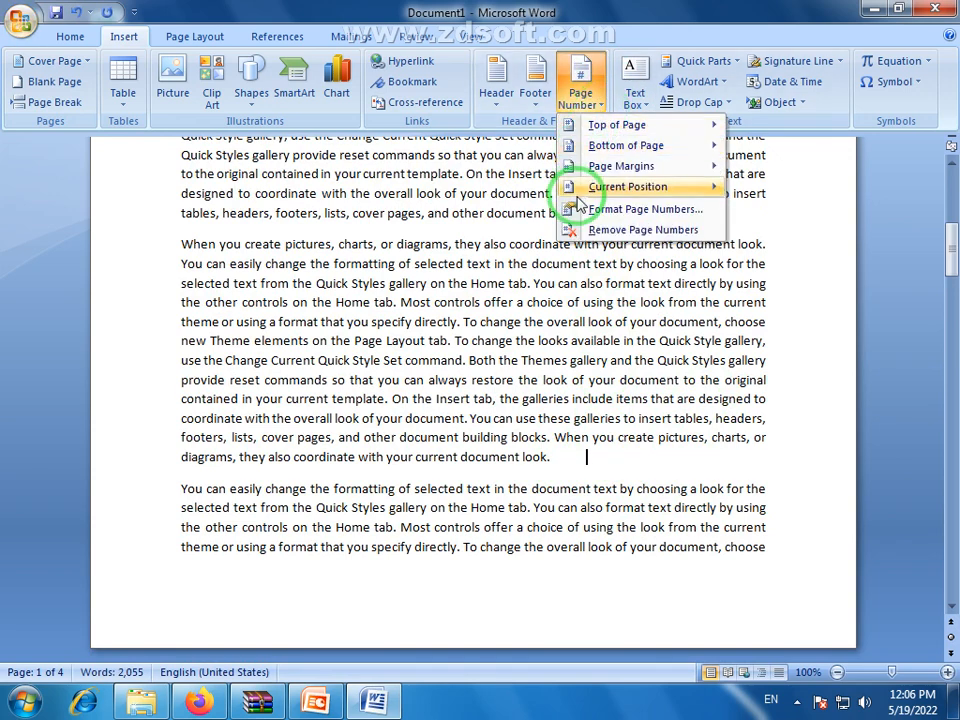
mouse_move(640, 201)
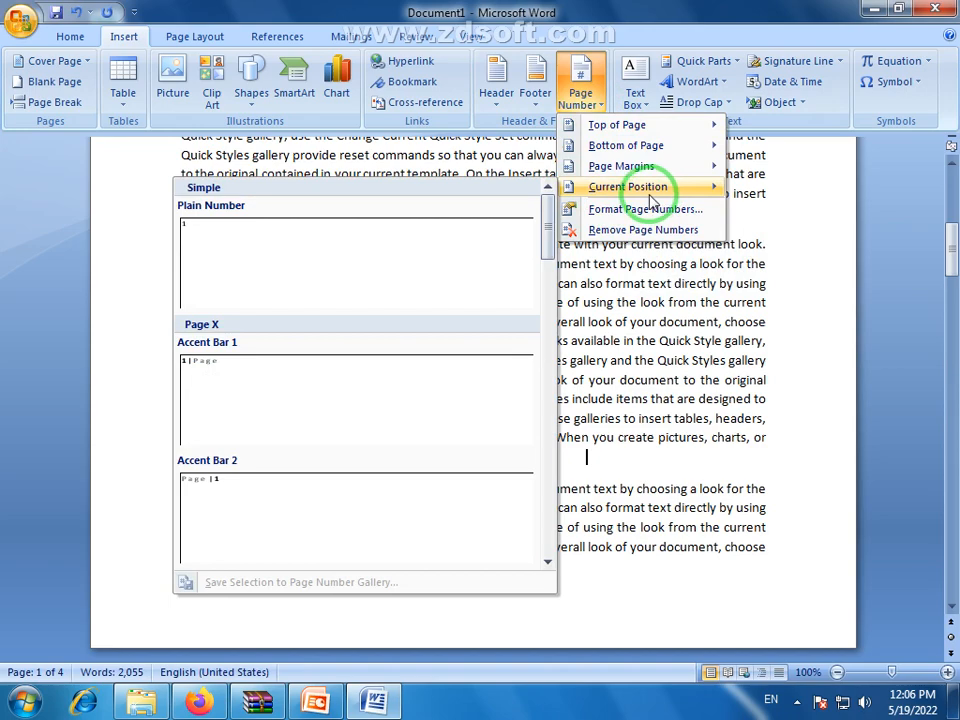
click(228, 493)
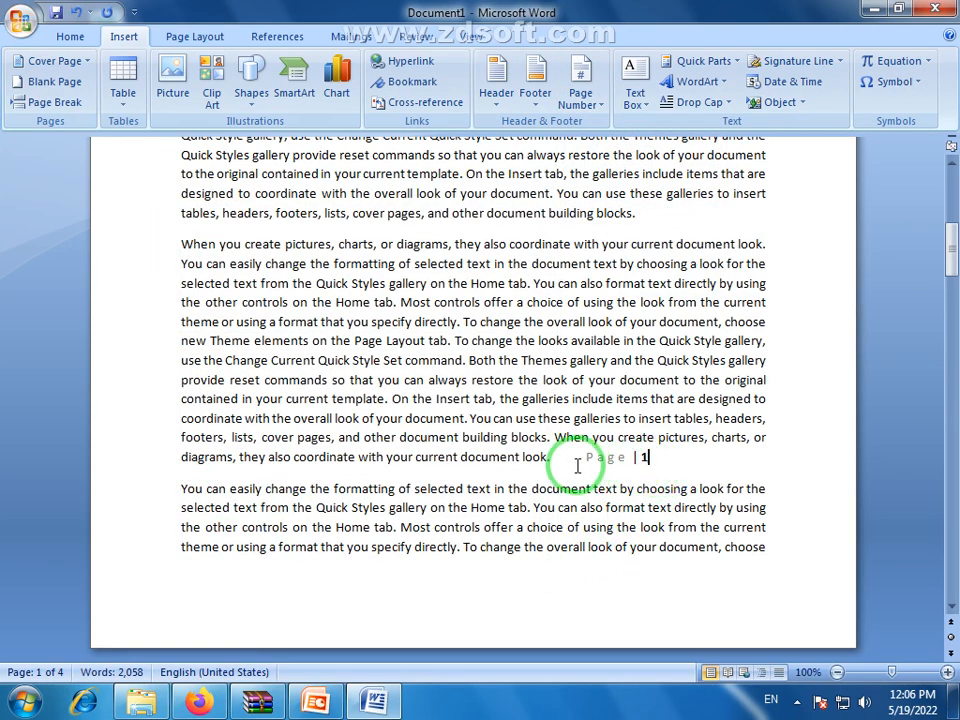
Step: Delete the Accent Bar 2 page number from the end of the page 1 paragraph
scroll(577, 466, down, 20)
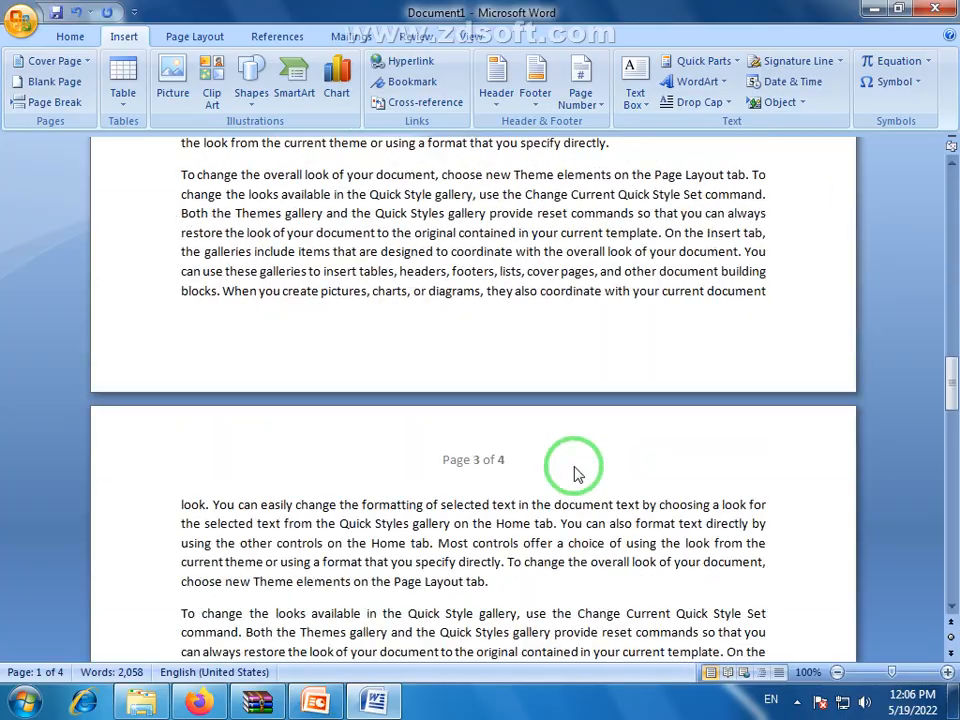
scroll(573, 473, up, 15)
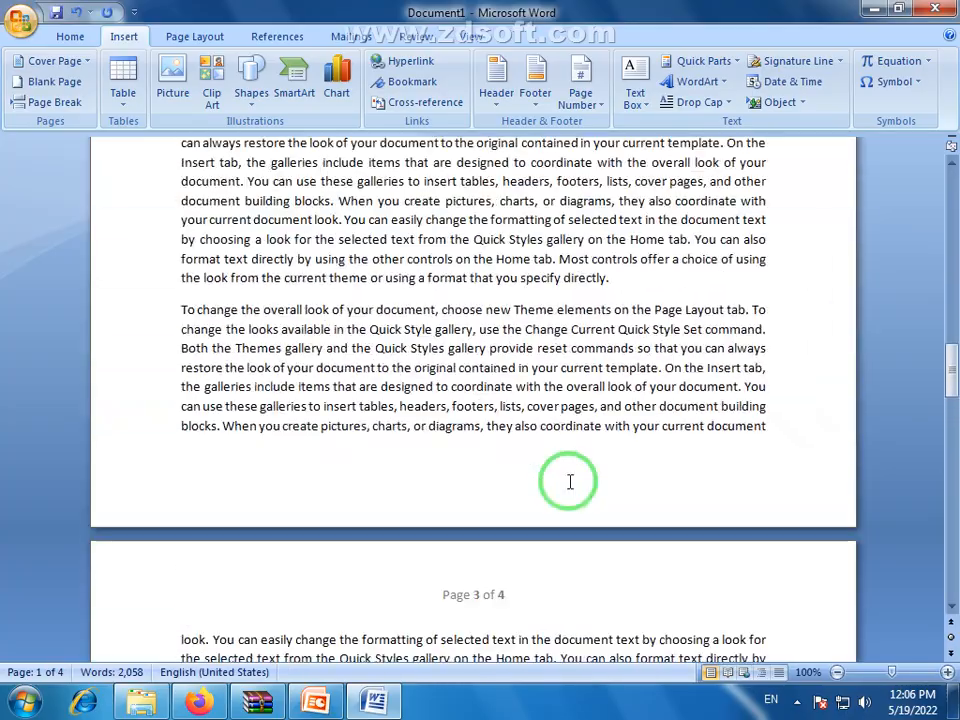
scroll(566, 478, up, 12)
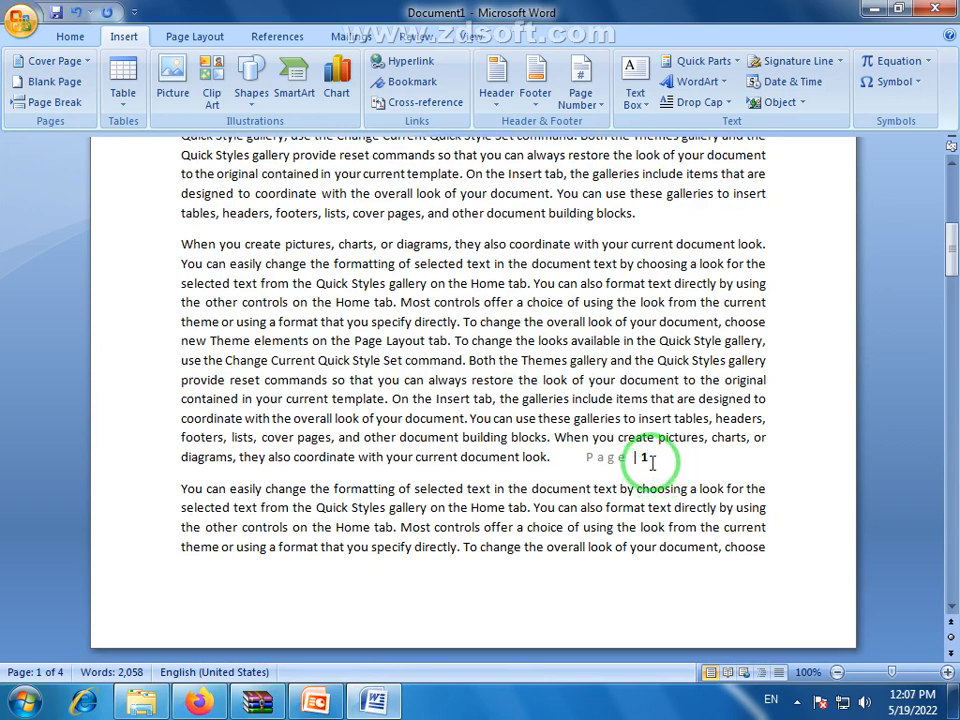
drag(652, 462, 591, 459)
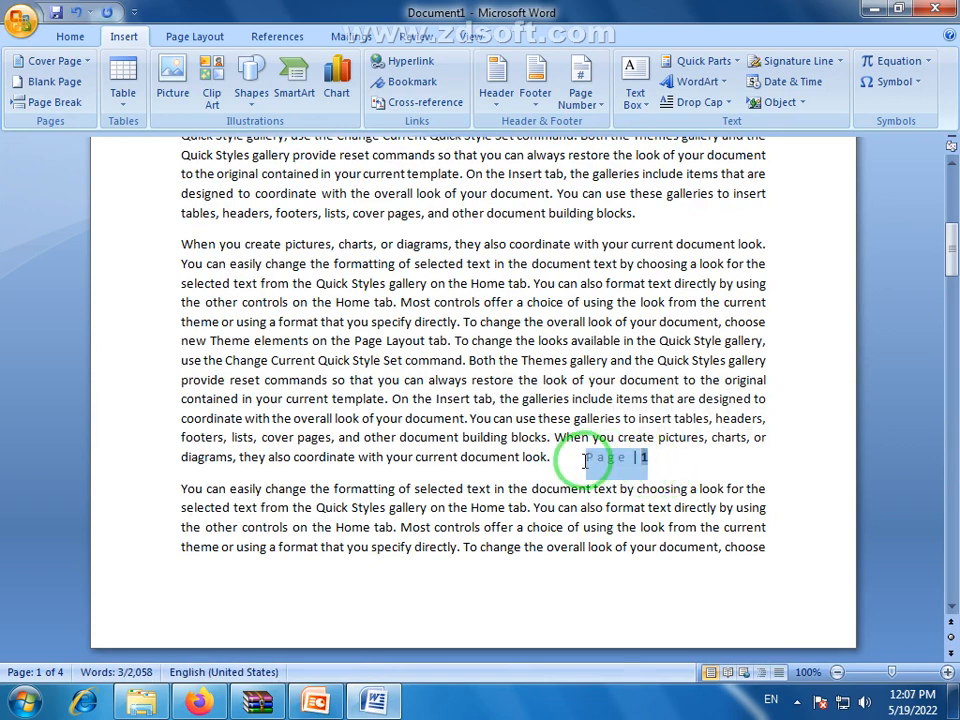
key(Delete)
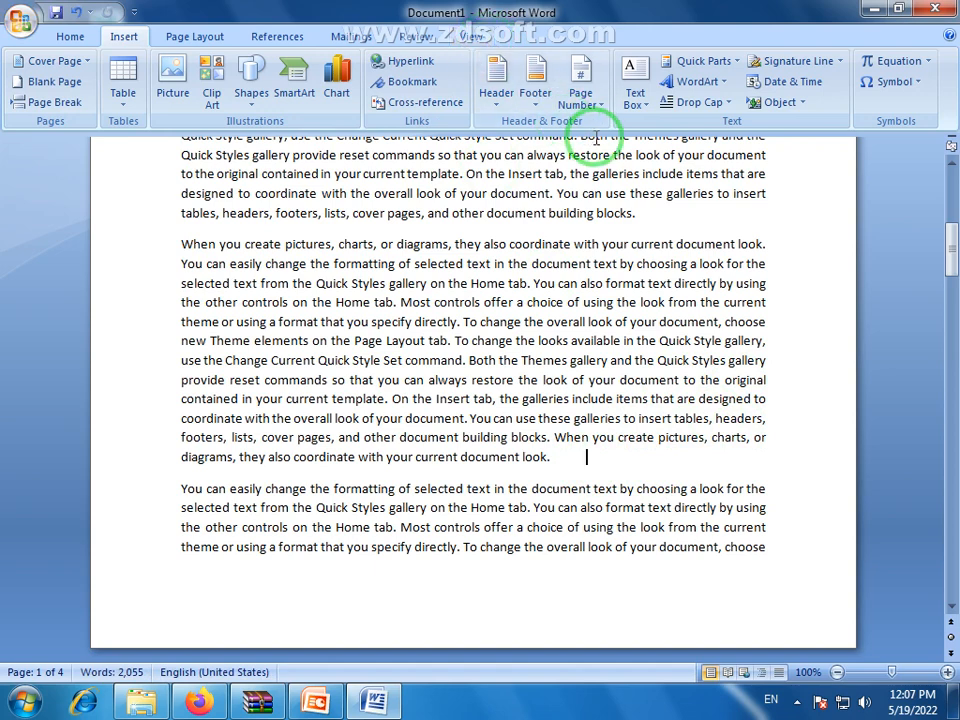
Step: Browse the available number formats in the page number format settings, and accept them without choosing another format
click(601, 104)
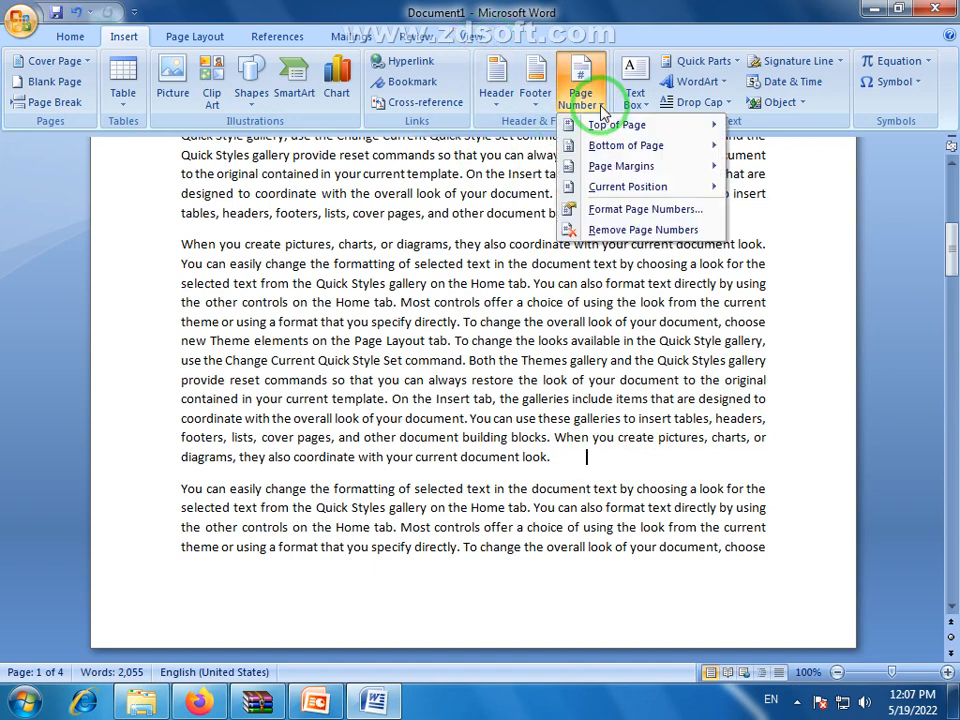
click(632, 211)
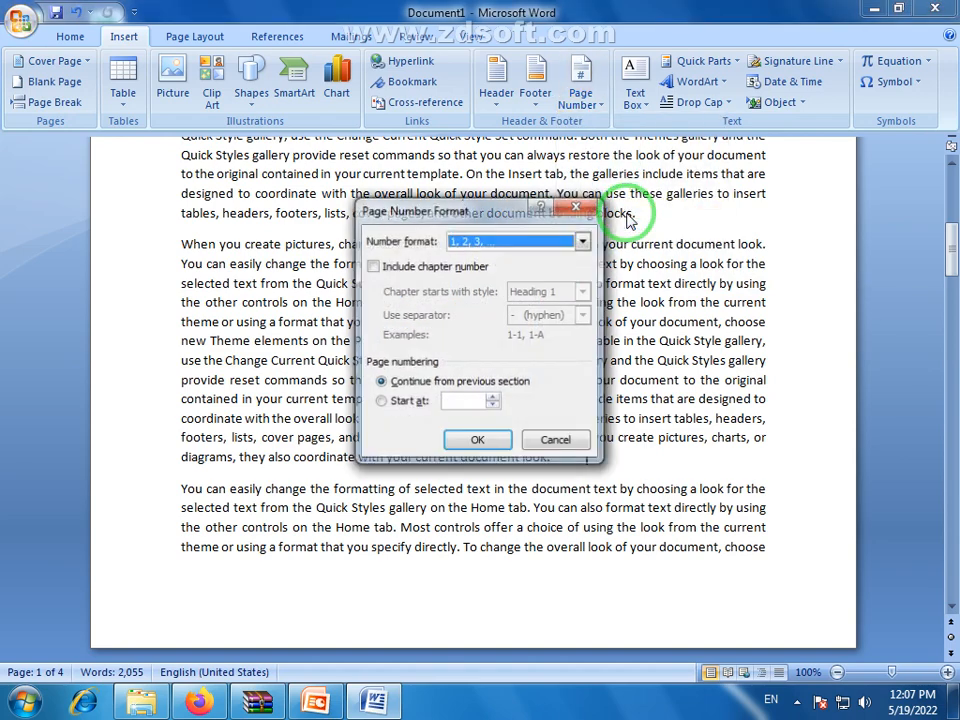
drag(506, 214, 494, 244)
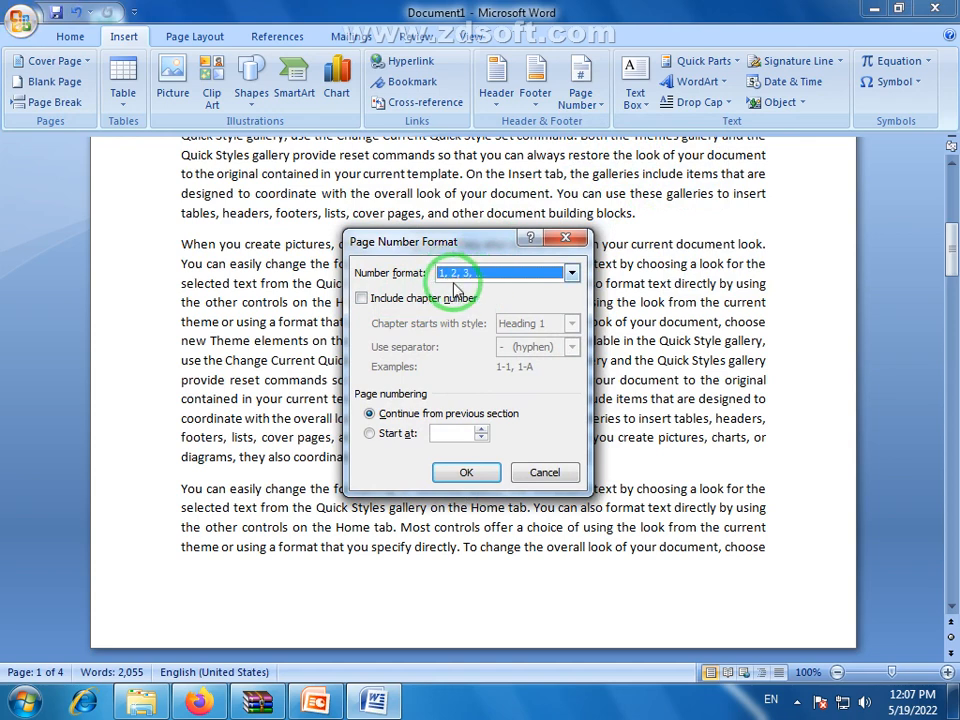
click(572, 273)
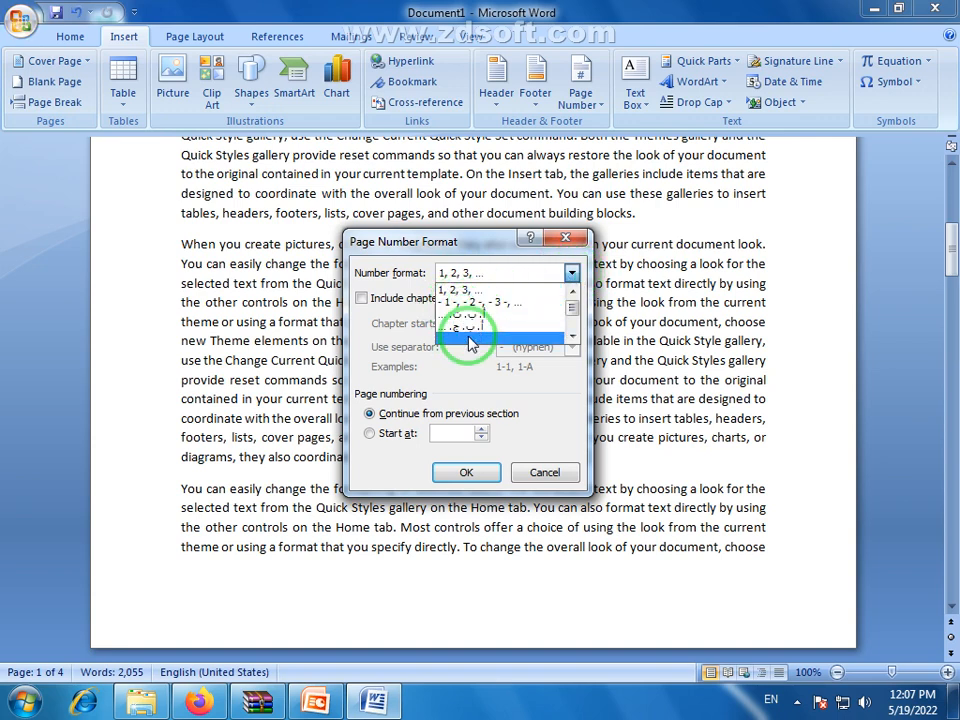
click(571, 338)
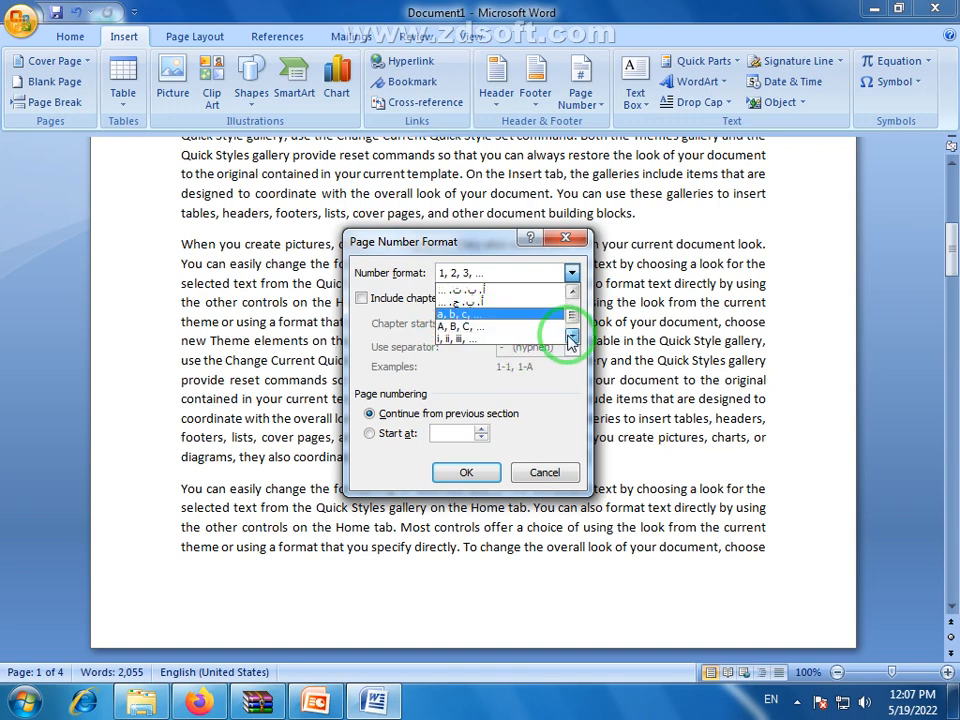
click(571, 338)
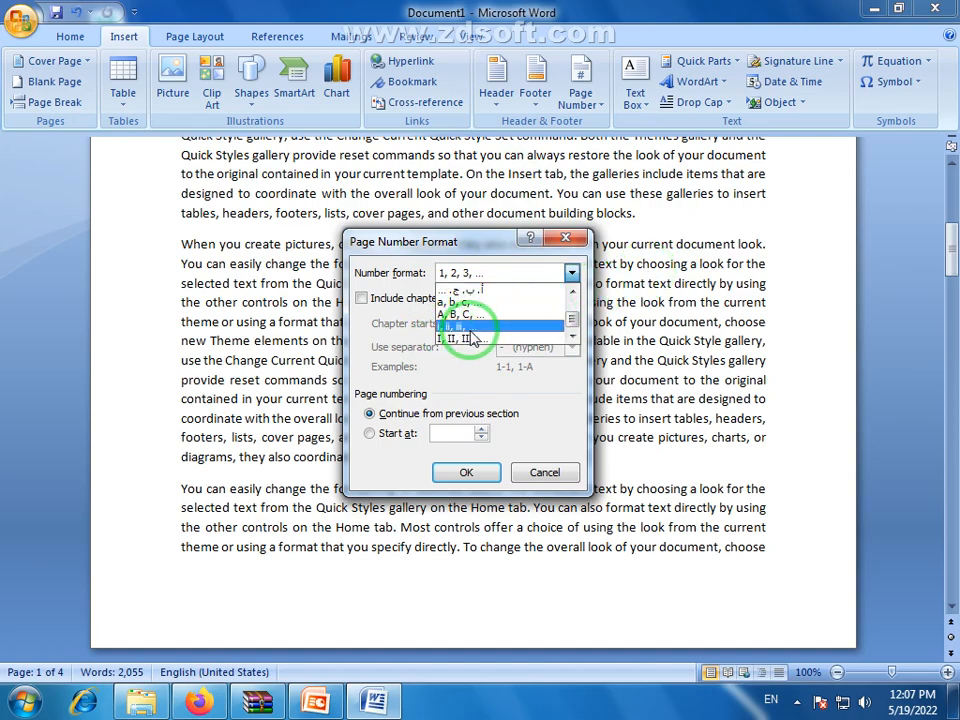
click(466, 472)
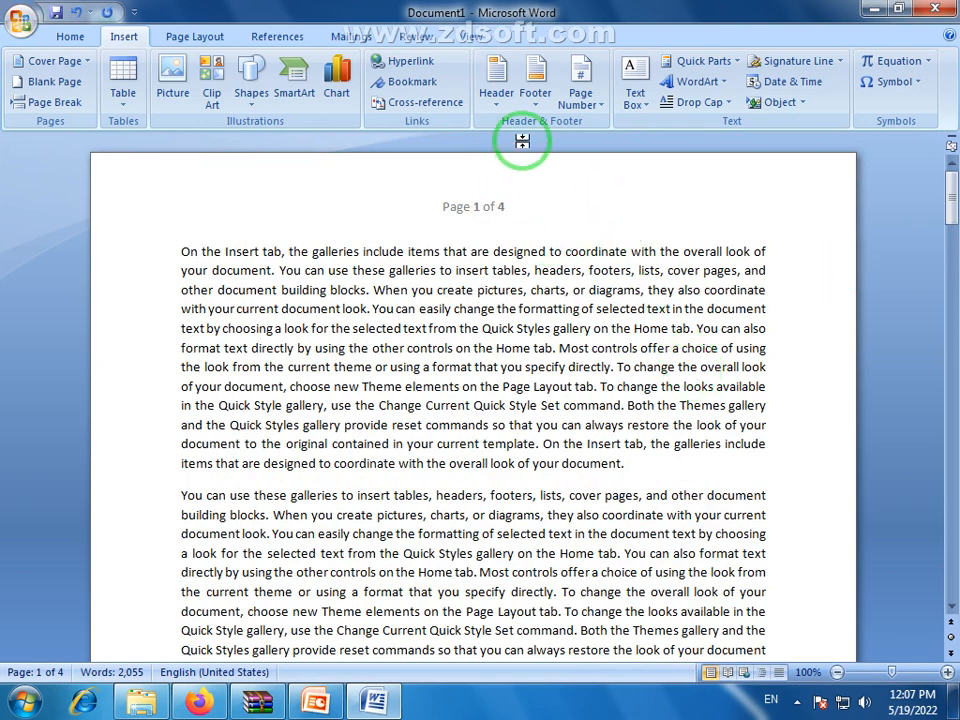
Step: Change the top-of-page numbering to the Accent Bar 1 design, and return to the body text
click(588, 100)
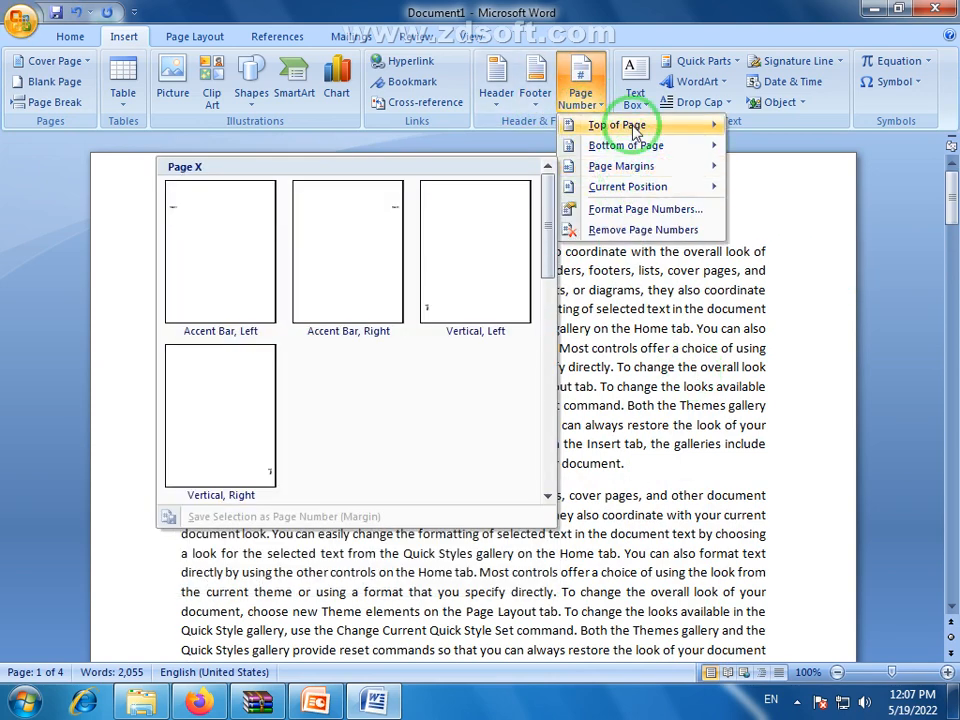
mouse_move(633, 130)
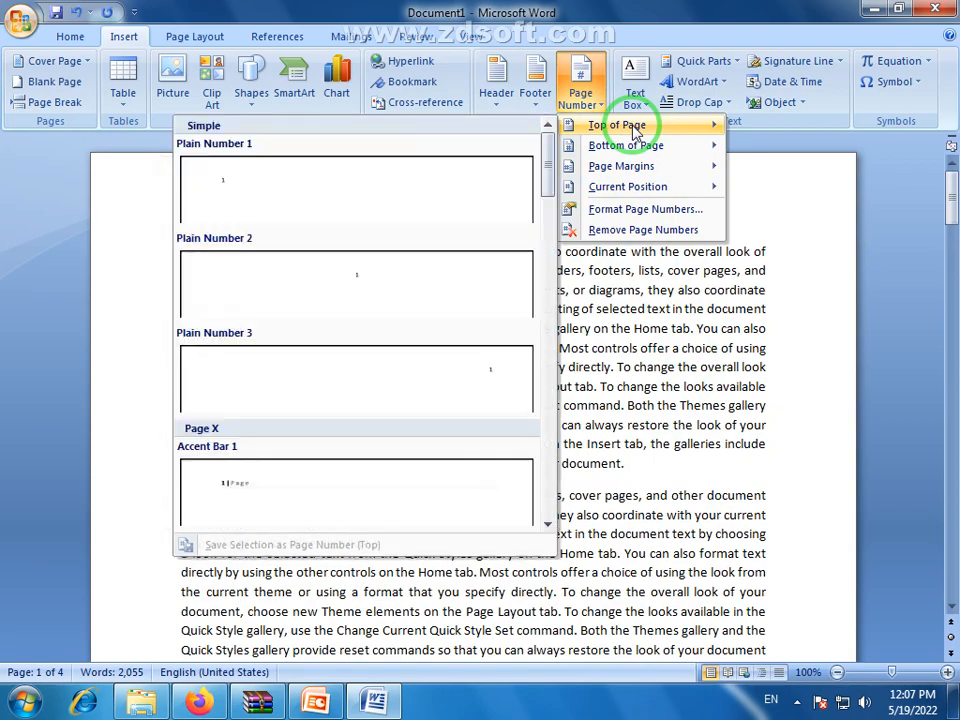
click(315, 482)
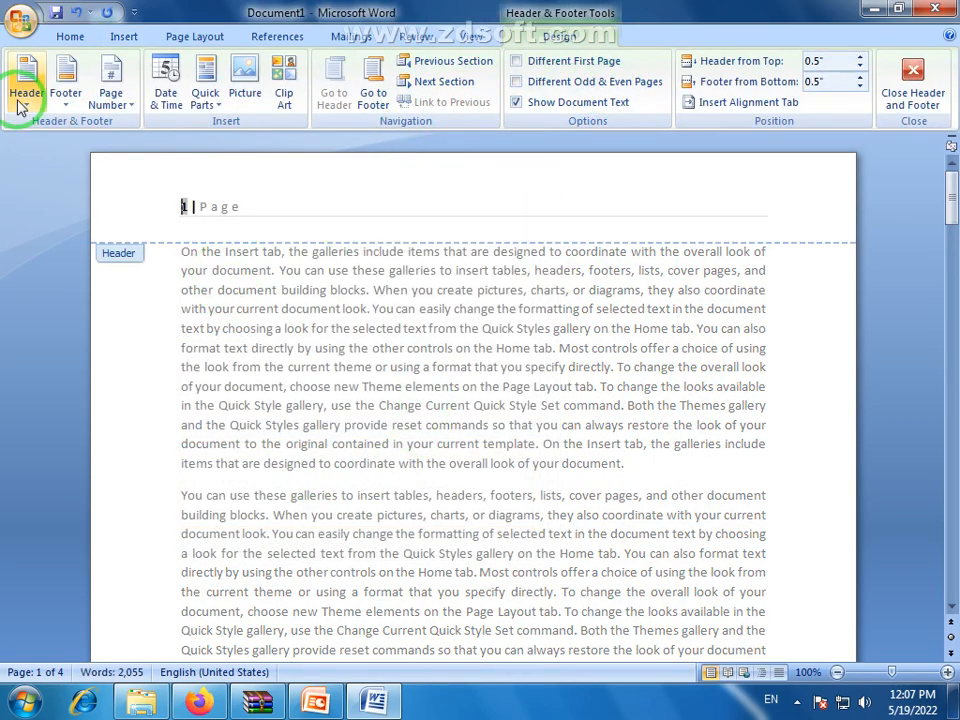
double_click(275, 348)
scroll(345, 373, up, 5)
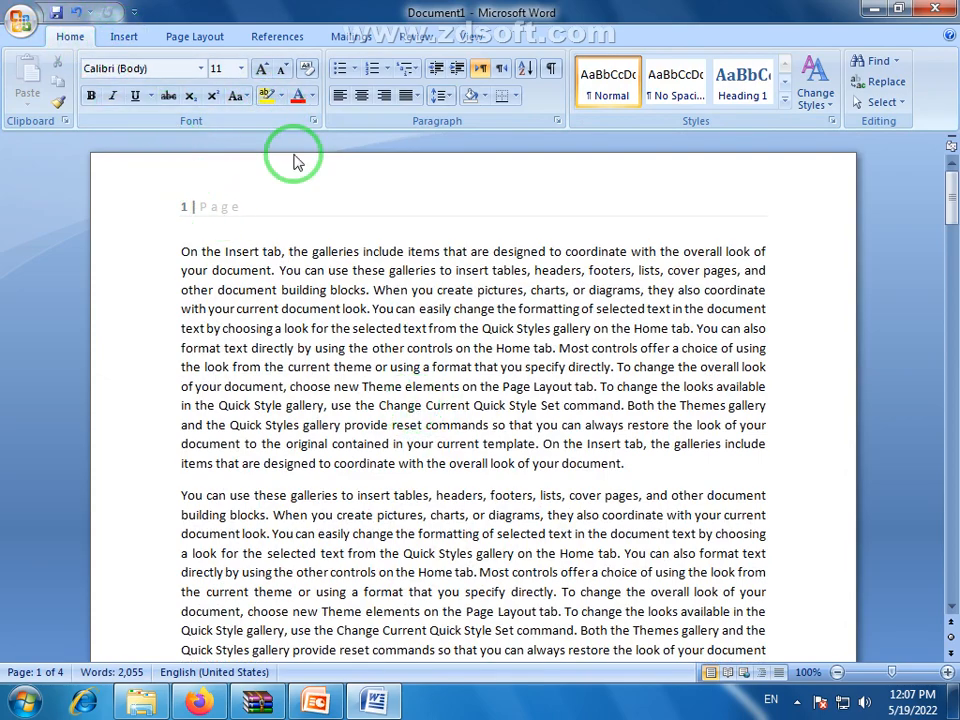
scroll(285, 335, down, 6)
scroll(246, 343, down, 3)
scroll(193, 300, up, 8)
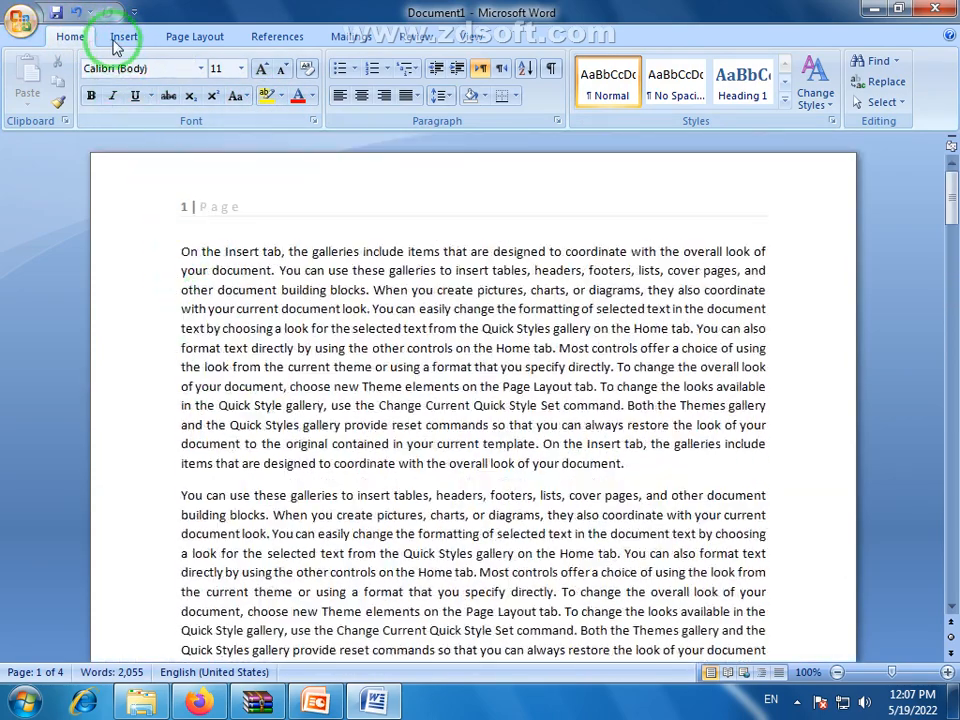
Step: Set the page number format to a, b, c, … without including the chapter number
click(124, 37)
click(584, 98)
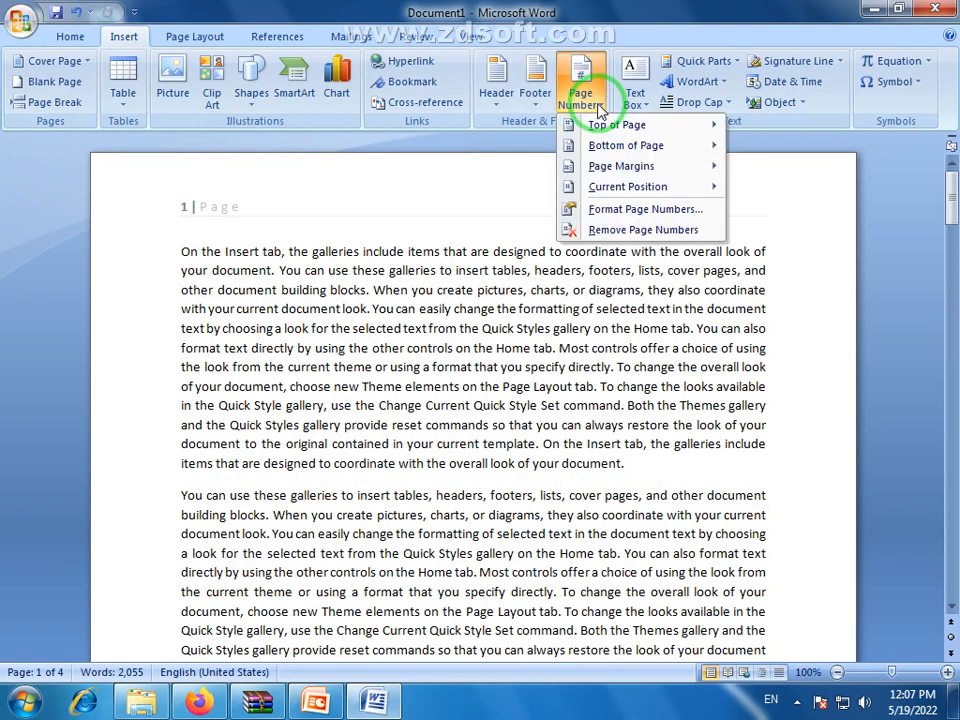
click(640, 212)
click(572, 274)
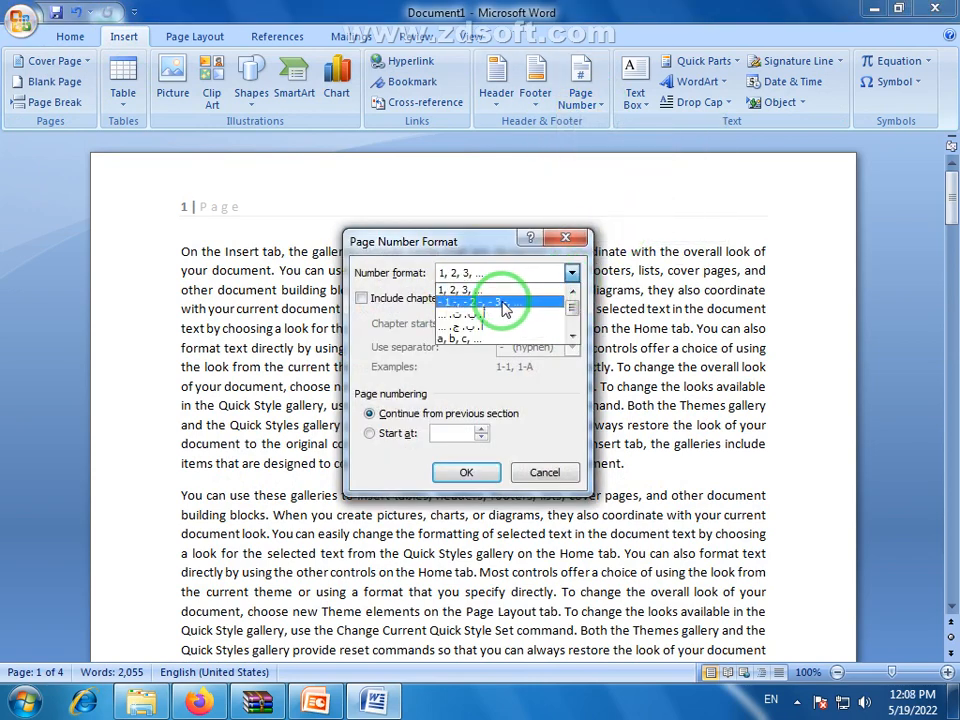
scroll(495, 310, down, 1)
click(462, 332)
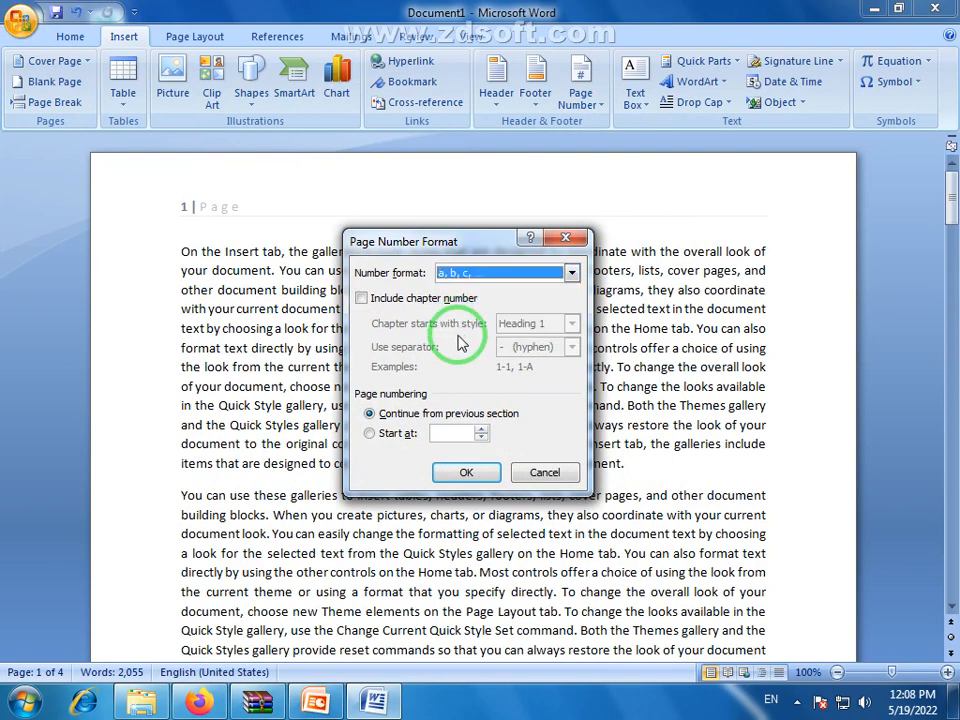
click(364, 299)
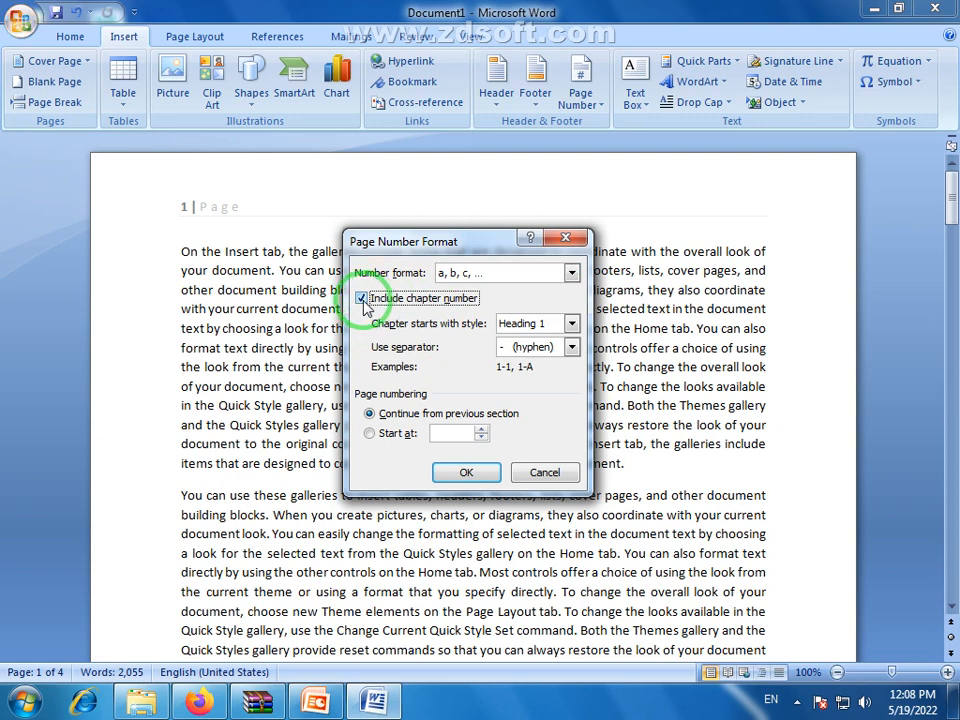
click(362, 299)
click(465, 476)
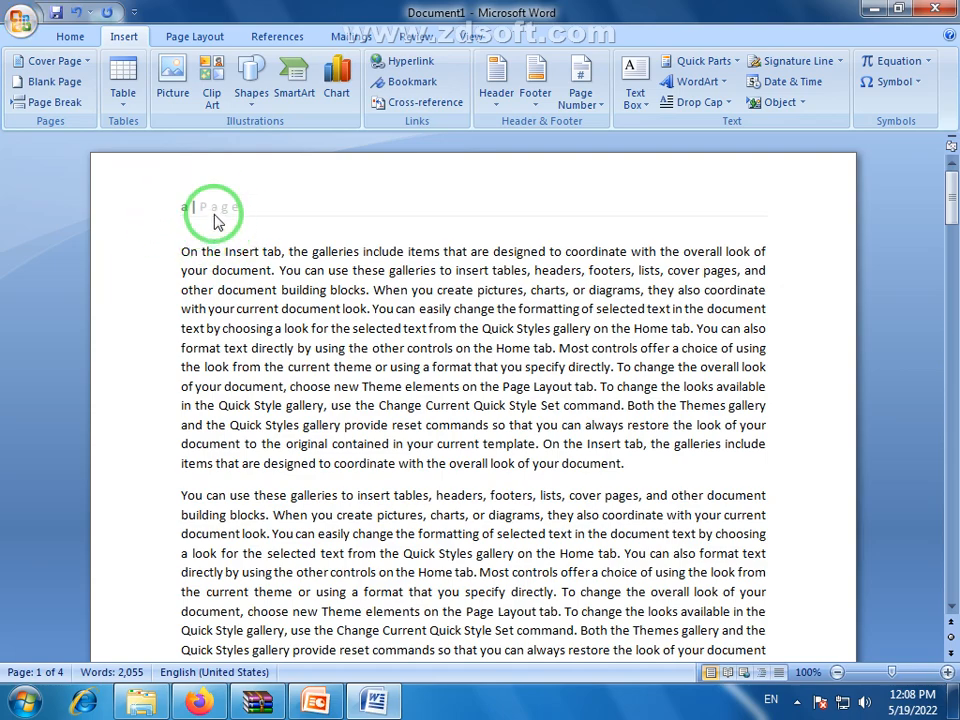
Step: Check the lettered page numbers on the following pages, and set the number format back to 1, 2, 3, …
scroll(210, 215, down, 15)
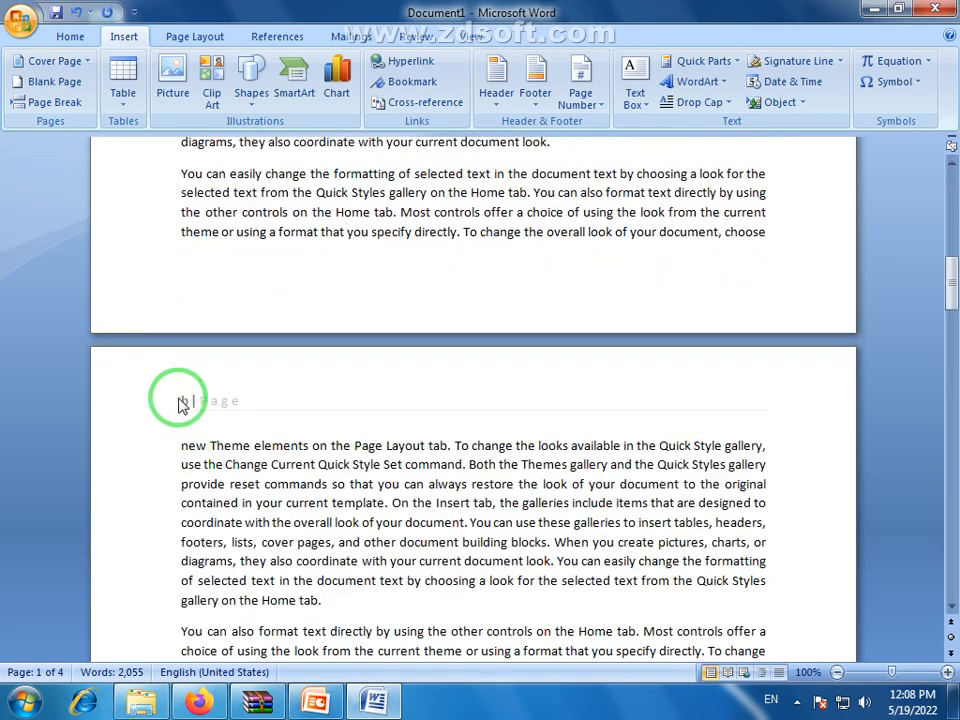
scroll(280, 440, down, 13)
scroll(273, 443, down, 4)
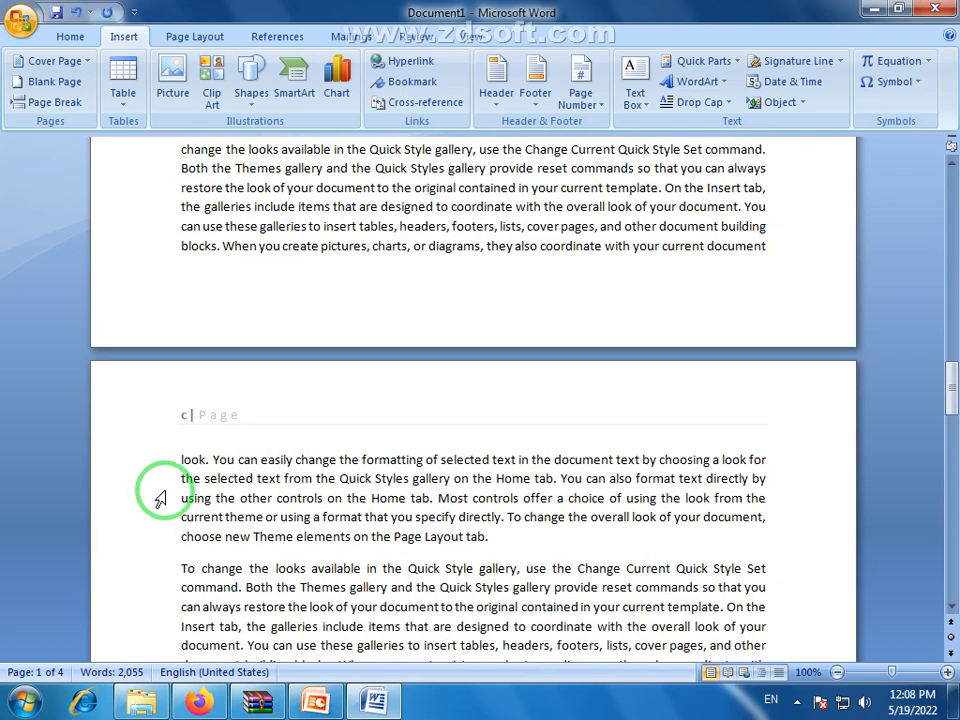
scroll(311, 388, up, 20)
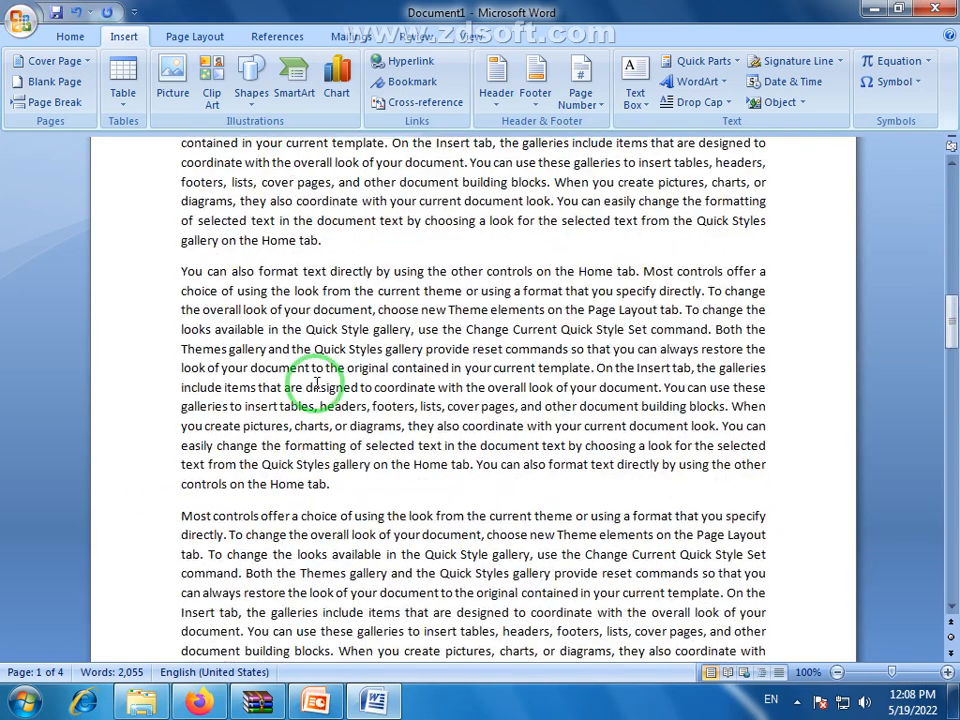
scroll(273, 373, up, 5)
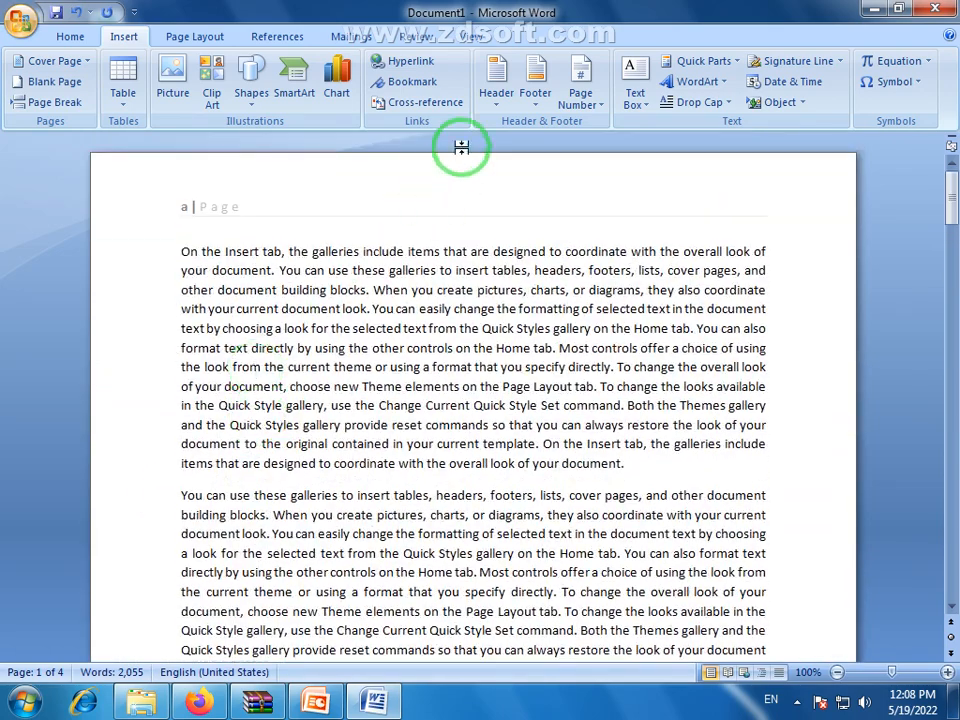
click(601, 117)
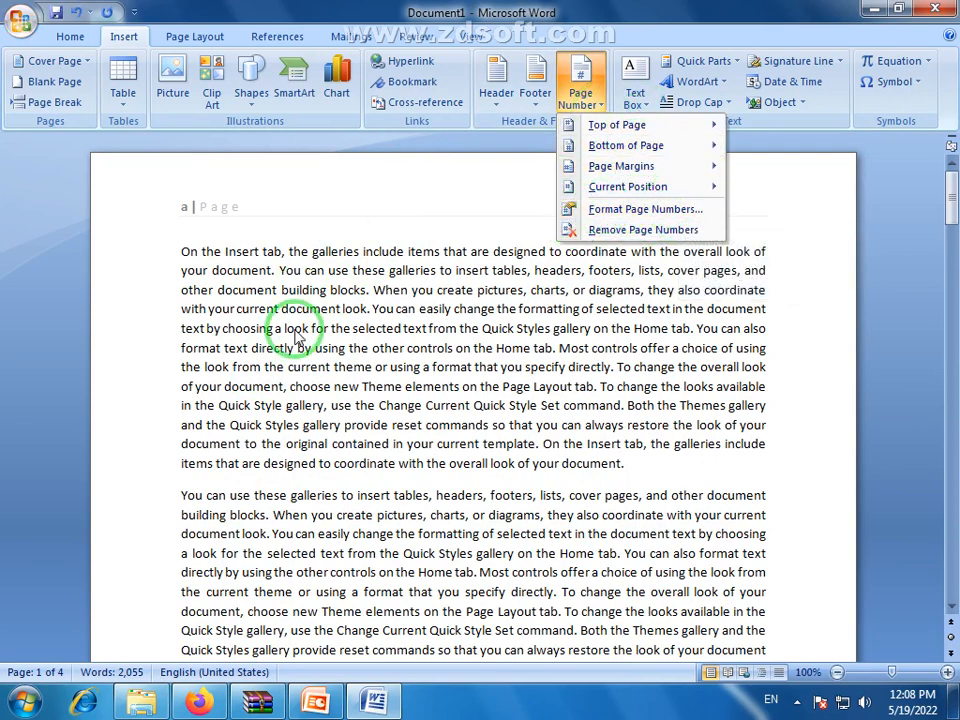
click(681, 208)
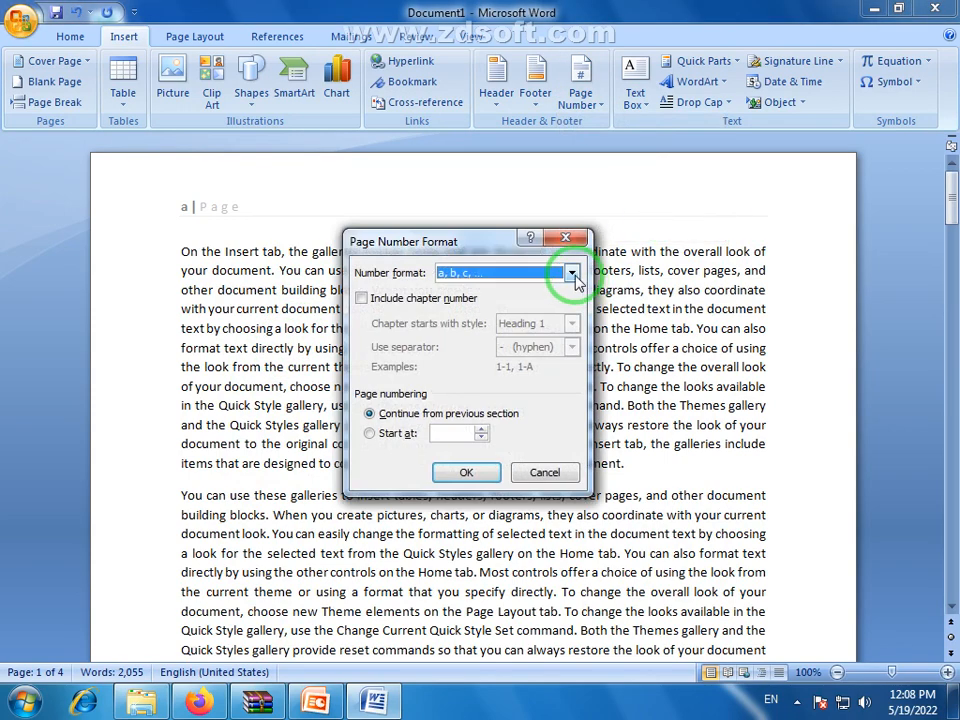
click(571, 273)
click(458, 290)
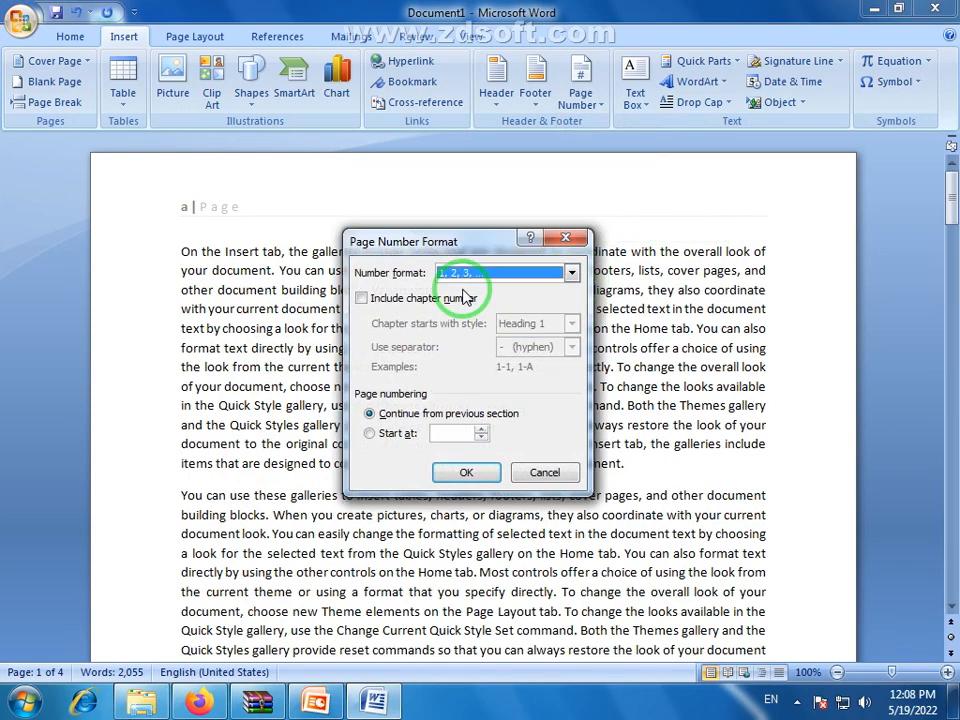
click(468, 472)
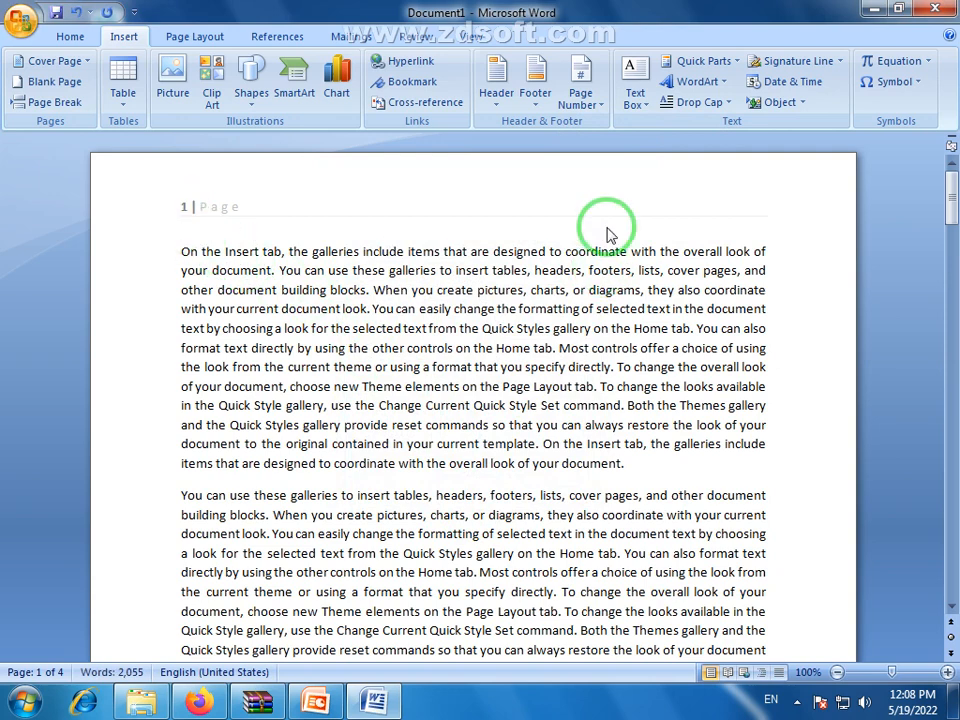
Step: Remove the page numbers from the whole document, and check the following page
click(598, 108)
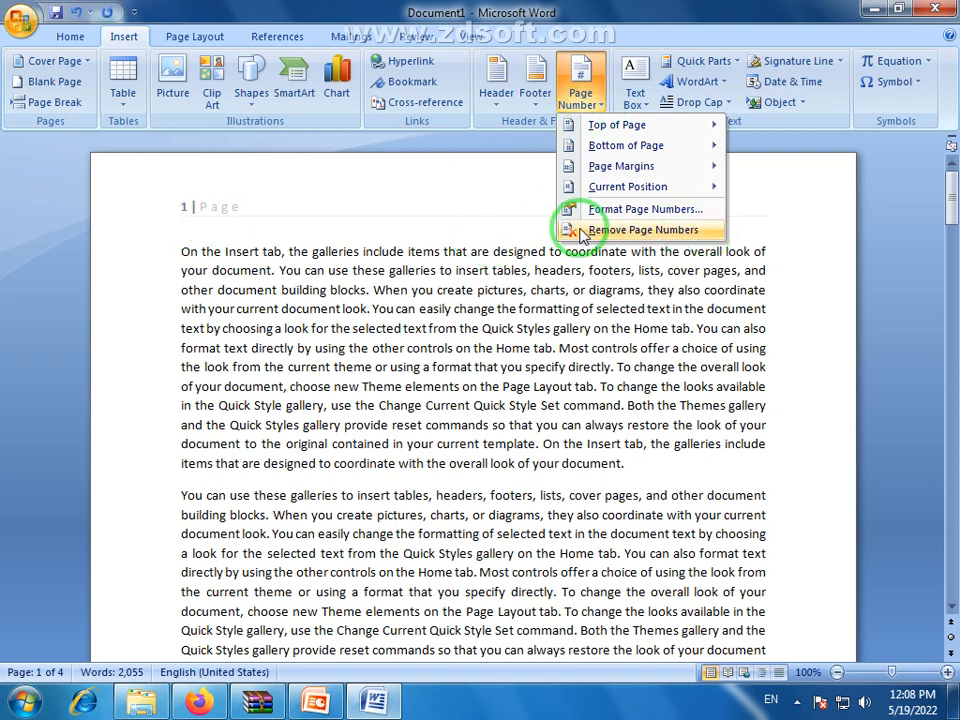
click(686, 236)
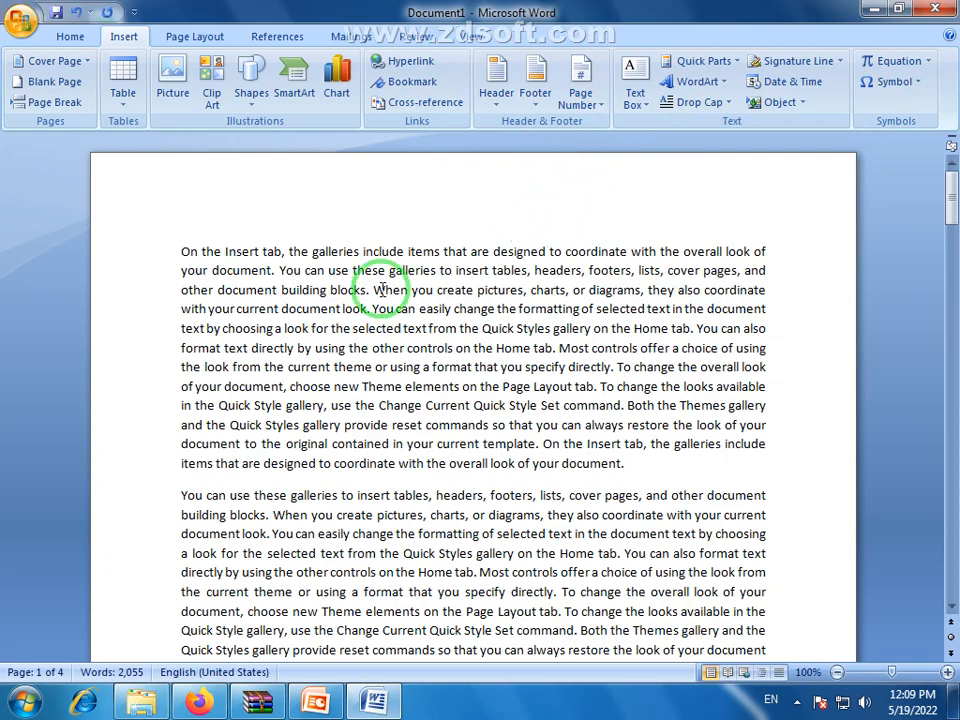
scroll(378, 287, down, 15)
scroll(364, 292, up, 12)
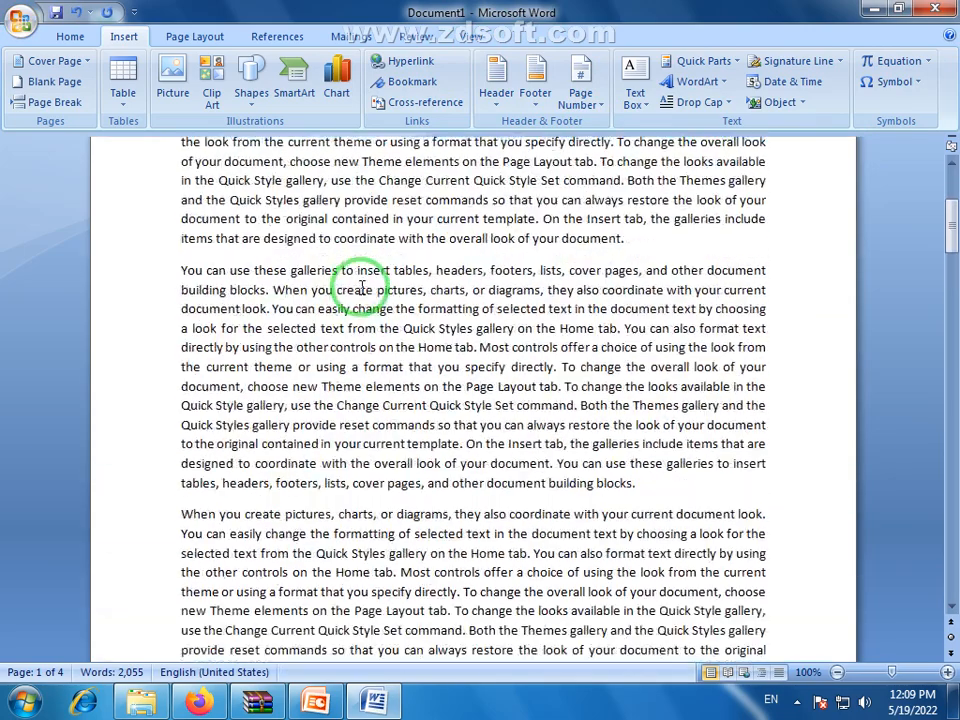
scroll(350, 295, up, 4)
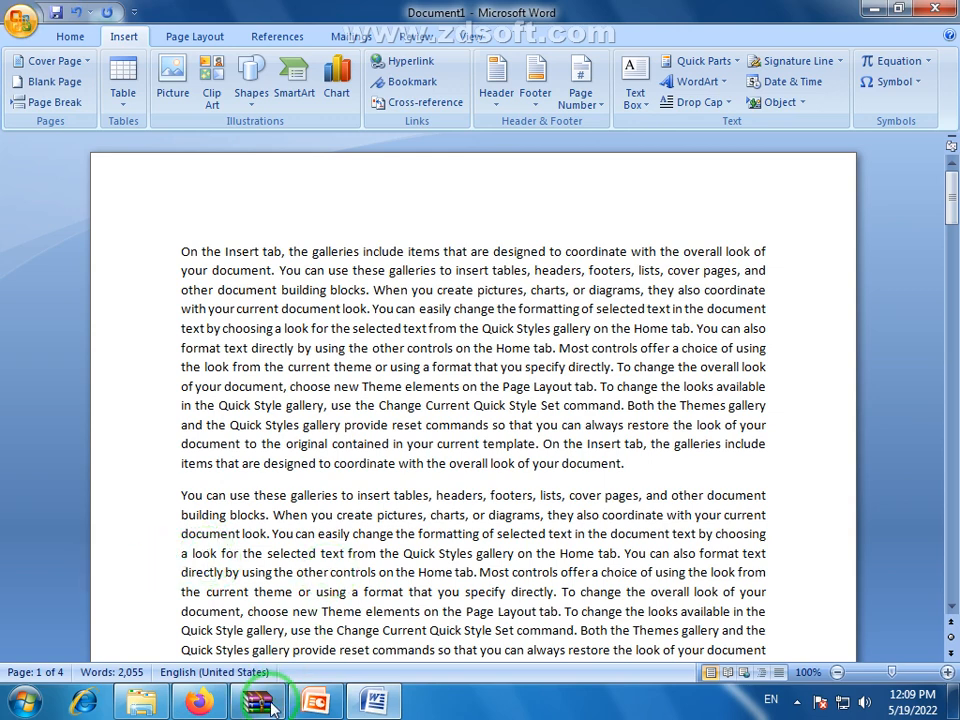
mouse_move(269, 706)
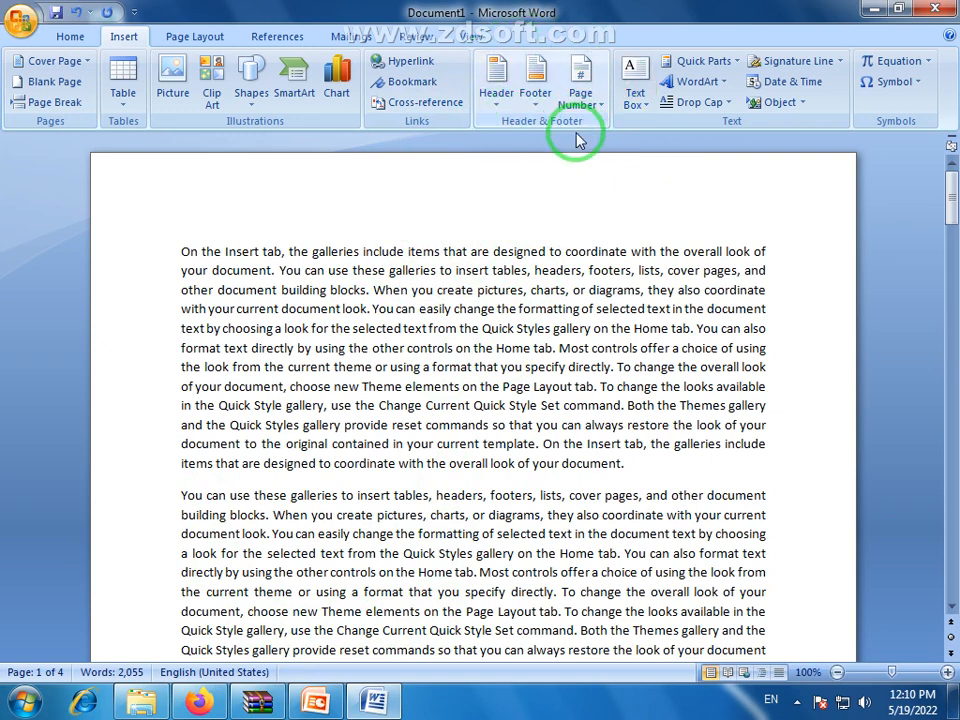
mouse_move(576, 143)
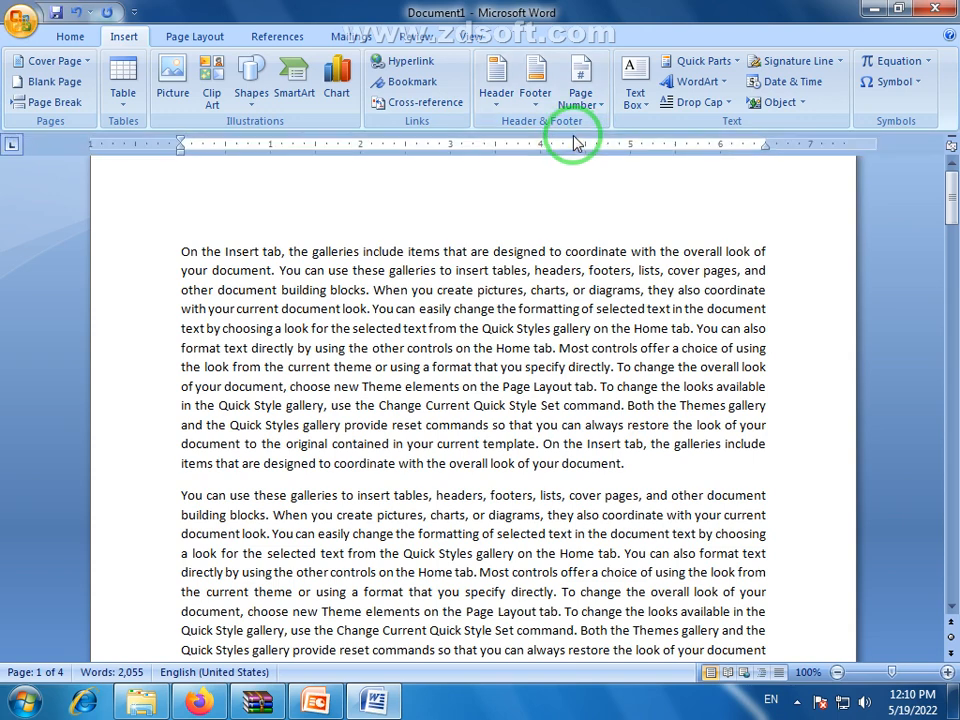